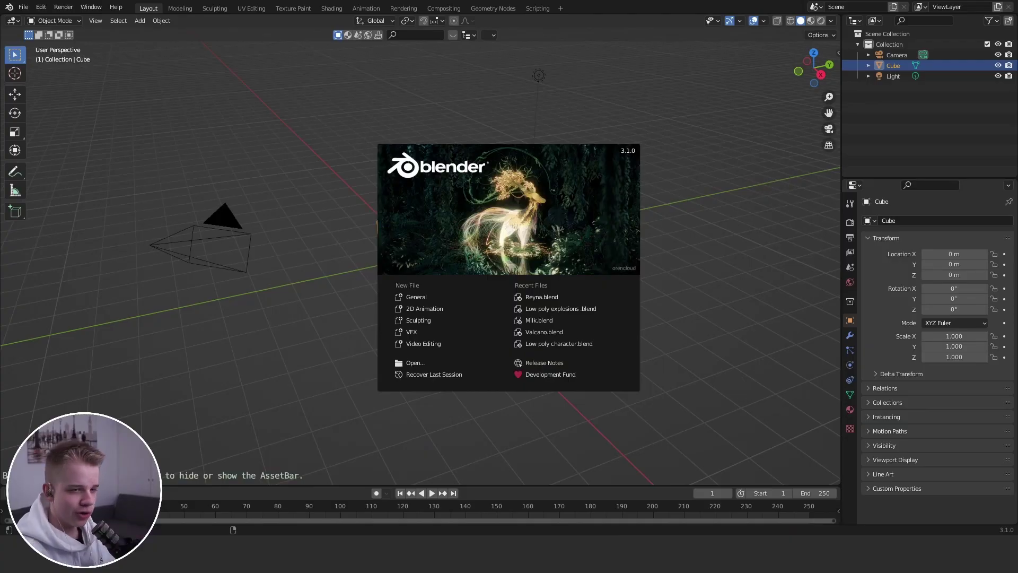
Dismiss the splash screen and delete the default camera, cube and light from the scene
{"action": "left_click", "coordinate": [307, 202]}
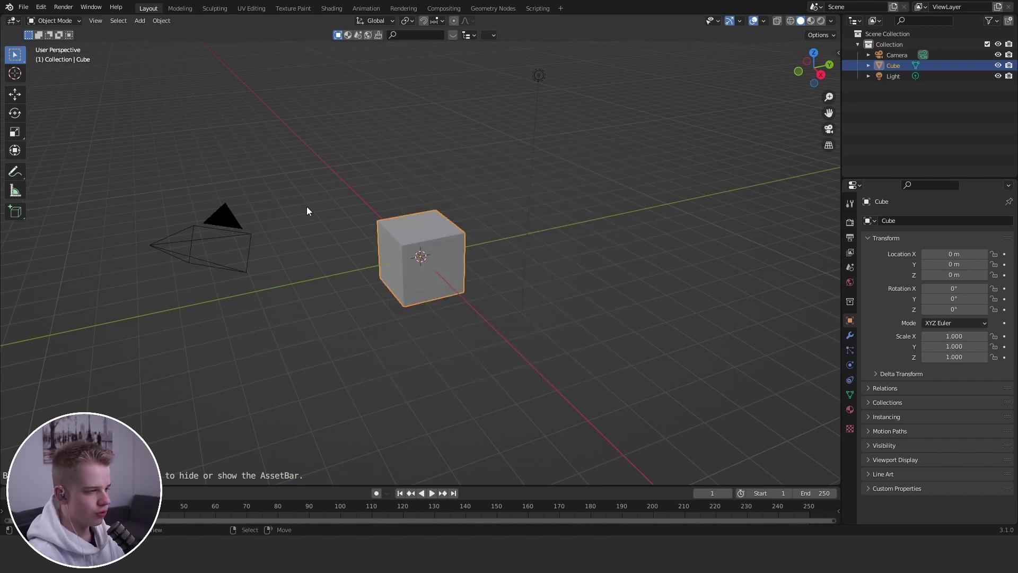
{"action": "middle_click_drag", "start_coordinate": [515, 304], "coordinate": [544, 266]}
{"action": "scroll", "coordinate": [544, 259], "scroll_direction": "down", "scroll_amount": 6}
{"action": "key", "text": "a"}
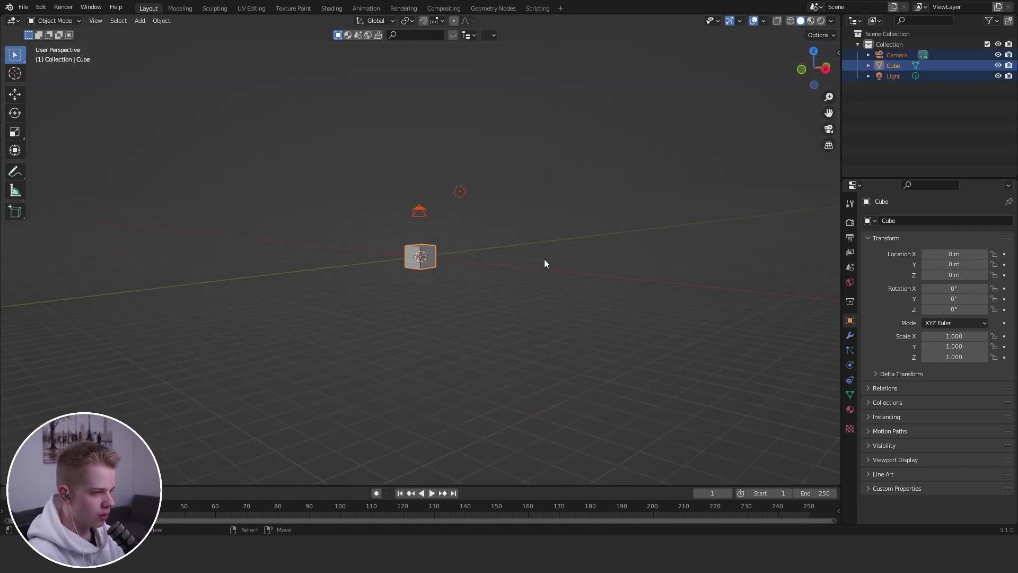
{"action": "key", "text": "Delete"}
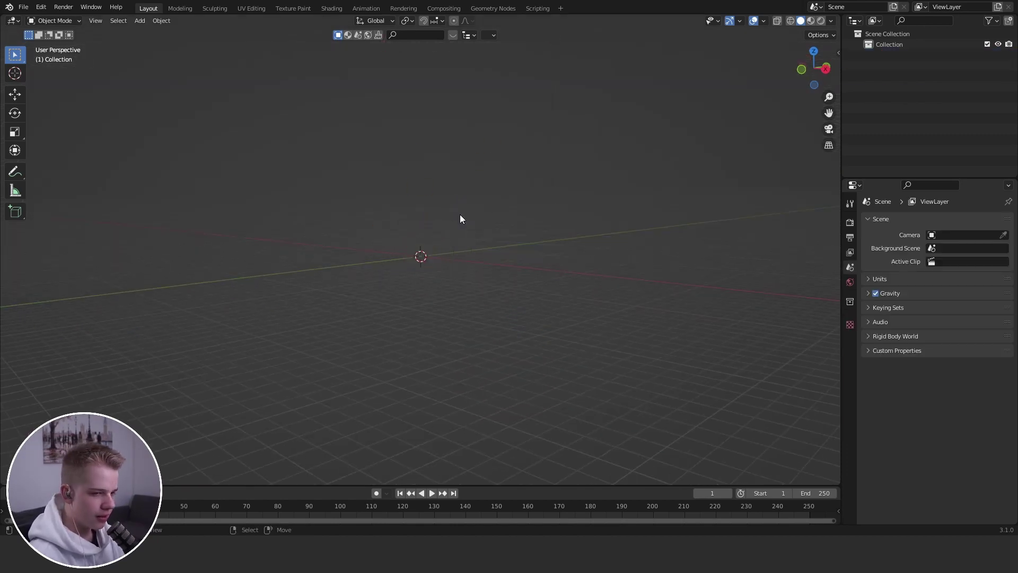
Add a plane at the origin and scale it up uniformly by a factor of about 86
{"action": "middle_click_drag", "start_coordinate": [436, 186], "coordinate": [444, 254]}
{"action": "key", "text": "shift+a"}
{"action": "mouse_move", "coordinate": [519, 195]}
{"action": "left_click", "coordinate": [591, 199]}
{"action": "key", "text": "s"}
{"action": "left_click", "coordinate": [771, 114]}
{"action": "scroll", "coordinate": [689, 128], "scroll_direction": "down", "scroll_amount": 6}
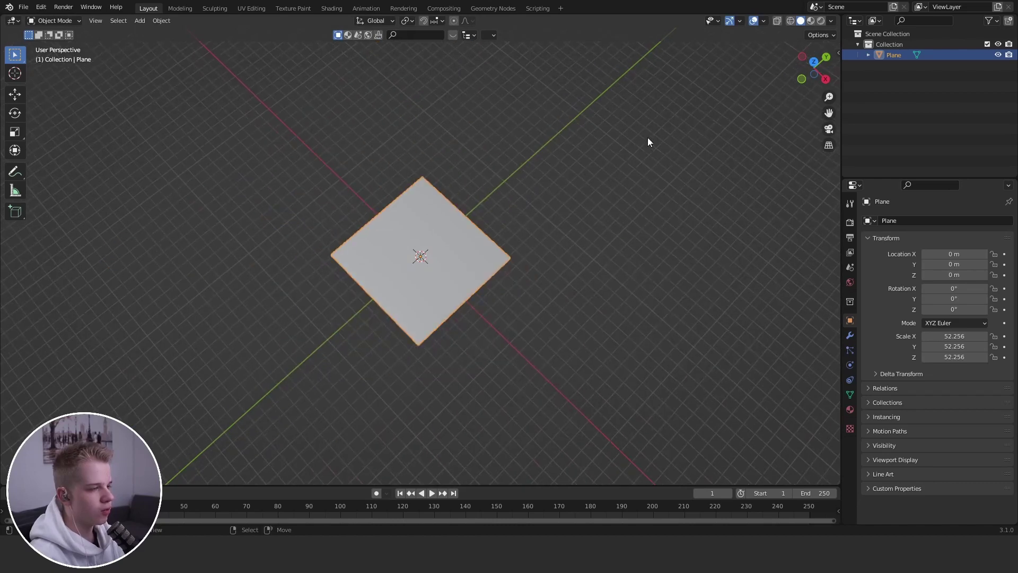
{"action": "key", "text": "s"}
{"action": "left_click", "coordinate": [830, 83]}
{"action": "scroll", "coordinate": [608, 204], "scroll_direction": "down", "scroll_amount": 1}
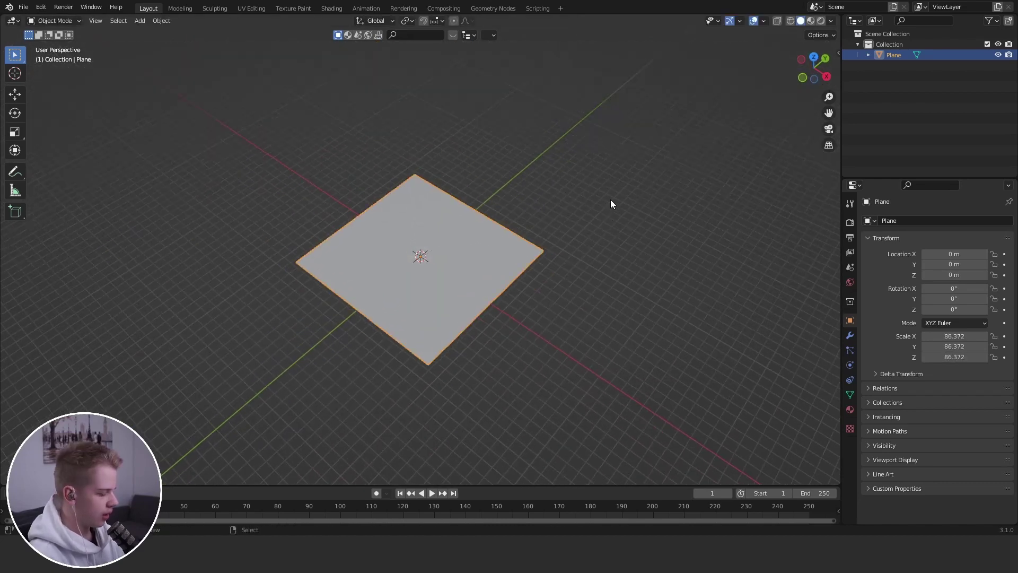
Apply the plane's scale
{"action": "key", "text": "ctrl+a"}
{"action": "key", "text": "n"}
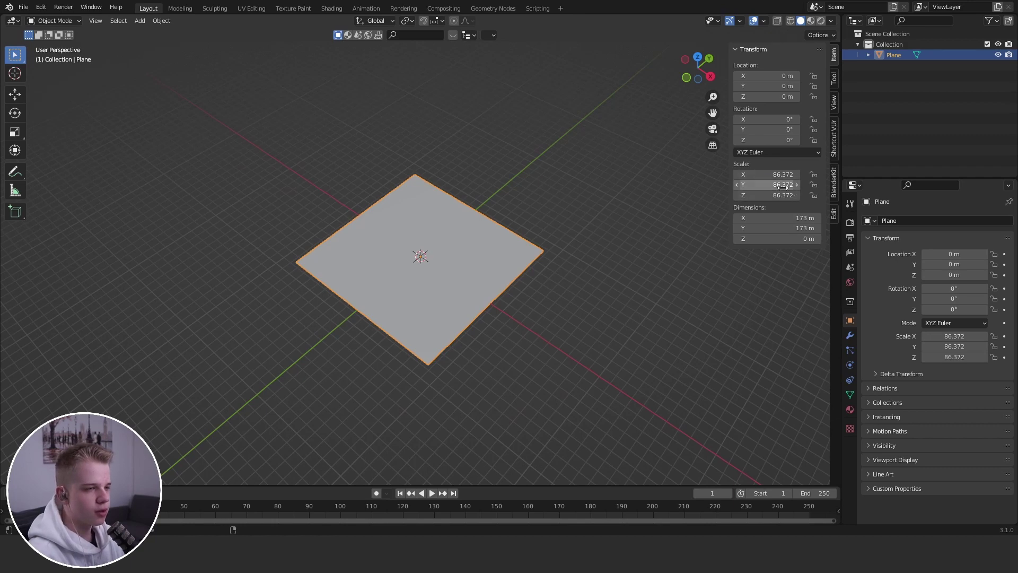
{"action": "key", "text": "ctrl+a"}
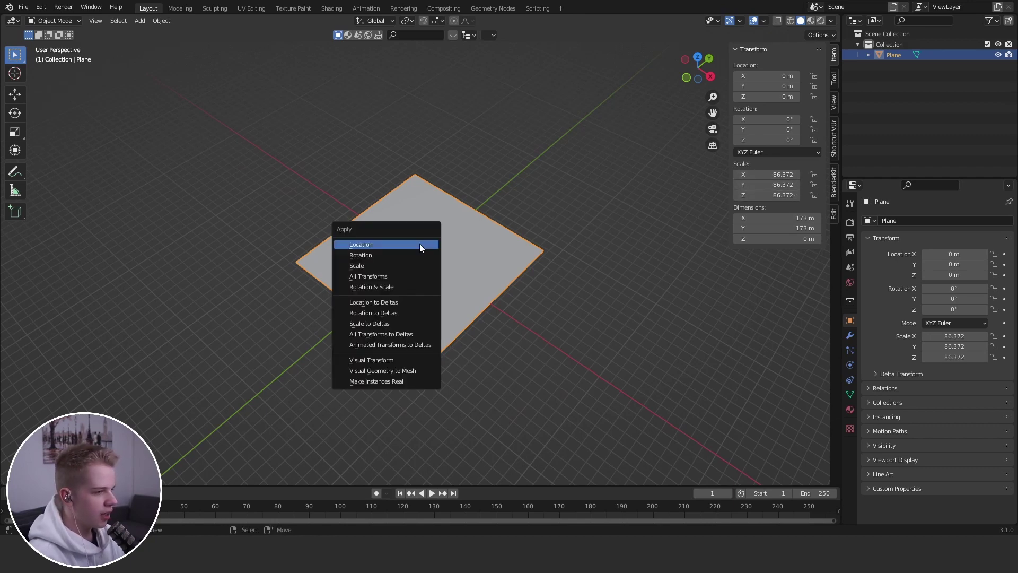
{"action": "left_click", "coordinate": [380, 263]}
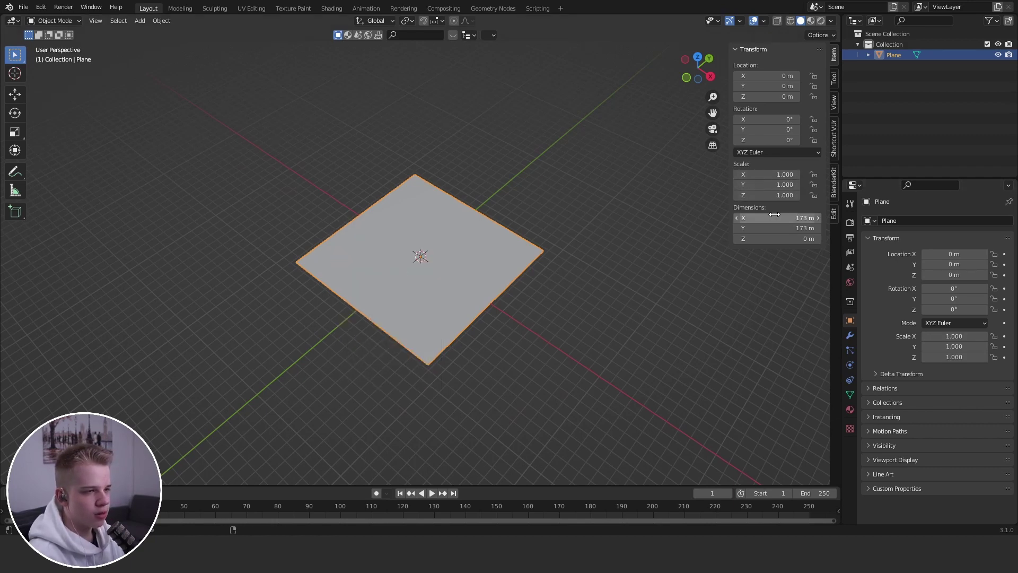
Enter Edit Mode on the plane and subdivide its whole surface
{"action": "scroll", "coordinate": [460, 273], "scroll_direction": "up", "scroll_amount": 2}
{"action": "scroll", "coordinate": [375, 262], "scroll_direction": "up", "scroll_amount": 4}
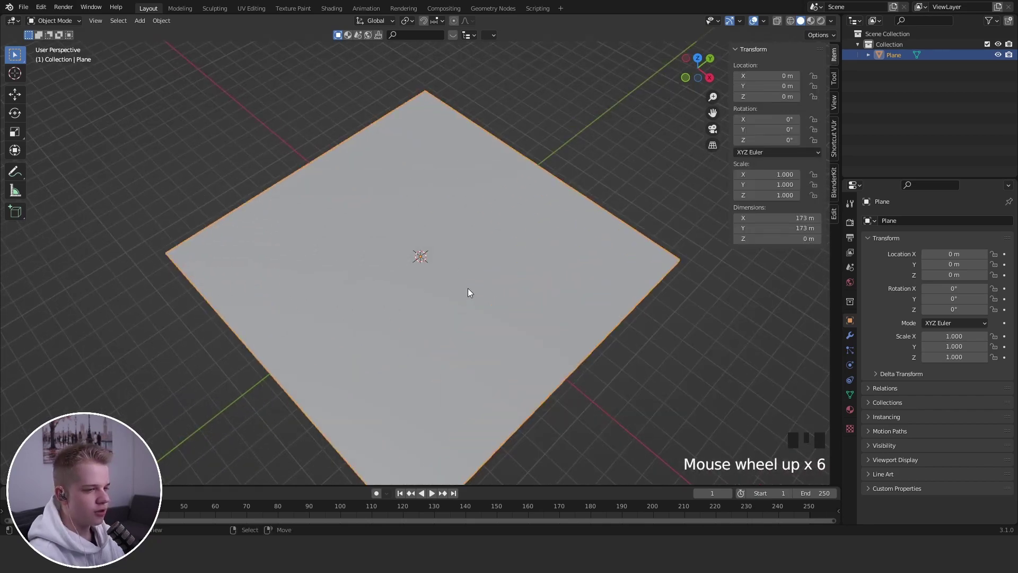
{"action": "scroll", "coordinate": [469, 289], "scroll_direction": "down", "scroll_amount": 3}
{"action": "mouse_move", "coordinate": [471, 283]}
{"action": "middle_mouse_down"}
{"action": "mouse_move", "coordinate": [476, 273]}
{"action": "mouse_move", "coordinate": [460, 277]}
{"action": "middle_mouse_up"}
{"action": "scroll", "coordinate": [460, 276], "scroll_direction": "up", "scroll_amount": 3}
{"action": "scroll", "coordinate": [461, 276], "scroll_direction": "down", "scroll_amount": 1}
{"action": "key", "text": "Tab"}
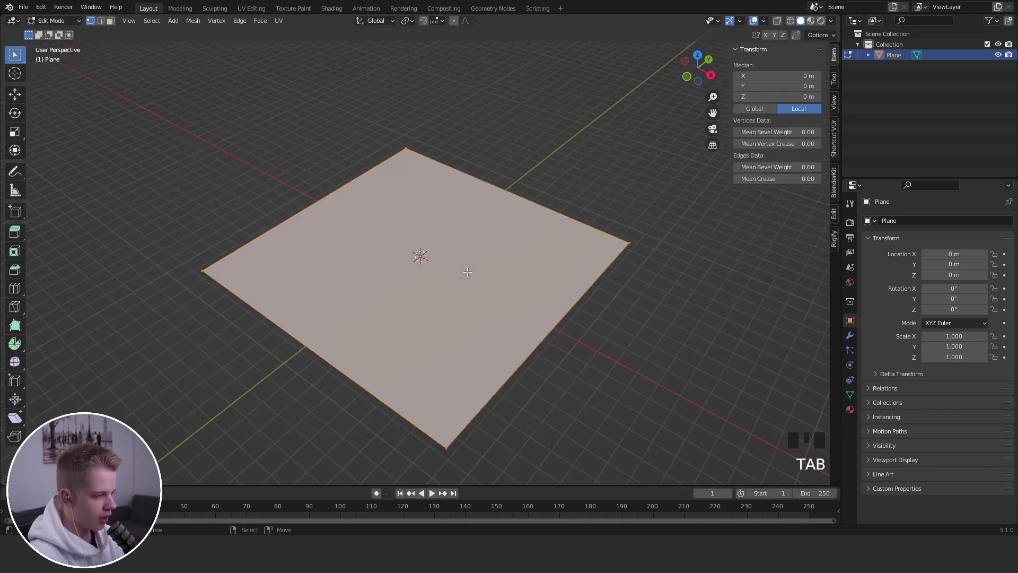
{"action": "key", "text": "Tab"}
{"action": "key", "text": "Tab"}
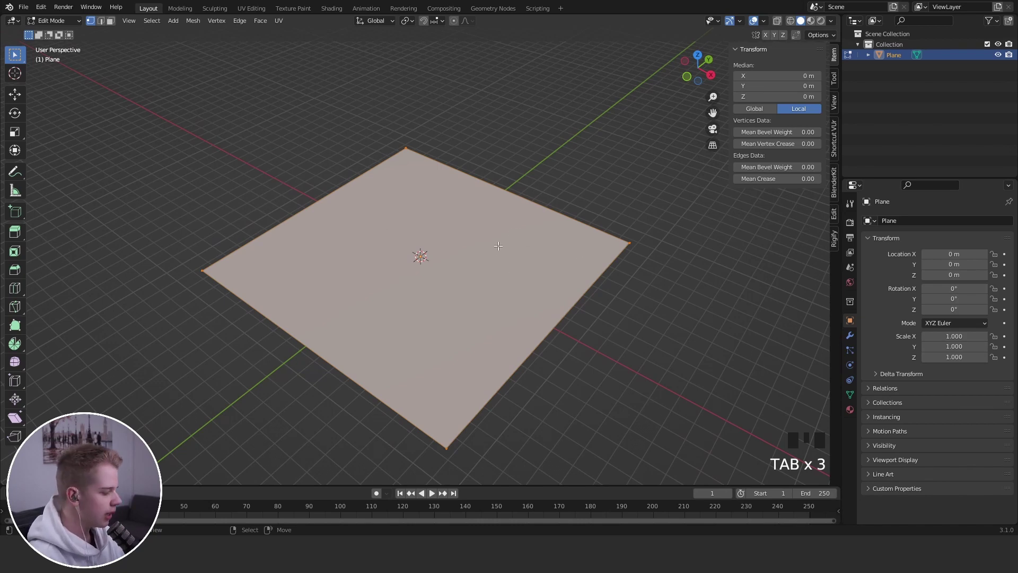
{"action": "key", "text": "w"}
{"action": "left_click", "coordinate": [436, 263]}
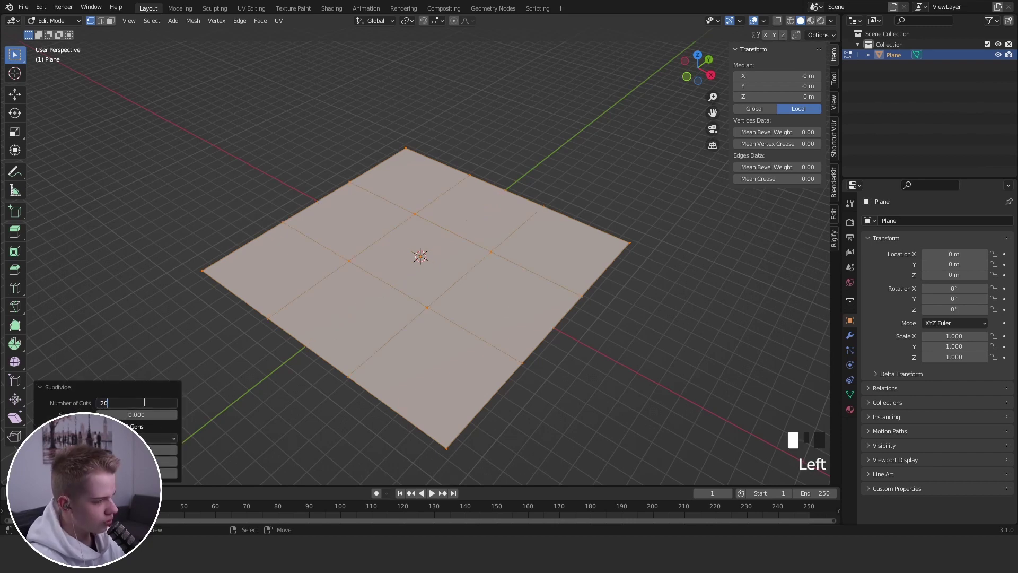
Set the plane's subdivision to 40 cuts
{"action": "left_click", "coordinate": [154, 405]}
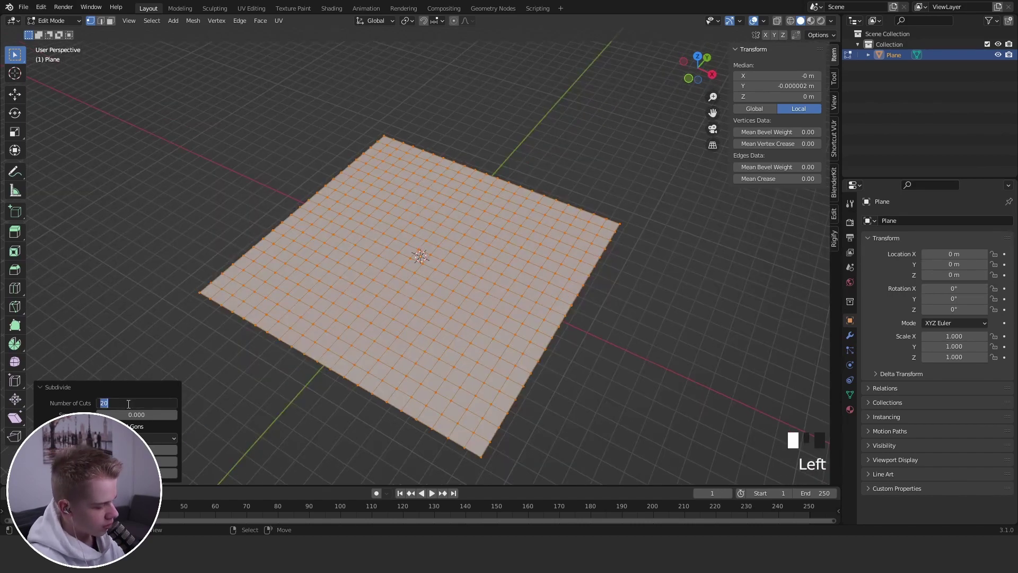
{"action": "type", "text": "40"}
{"action": "key", "text": "Return"}
{"action": "scroll", "coordinate": [335, 200], "scroll_direction": "down", "scroll_amount": 5}
{"action": "middle_click_drag", "start_coordinate": [318, 201], "coordinate": [335, 200]}
{"action": "scroll", "coordinate": [336, 200], "scroll_direction": "up", "scroll_amount": 1}
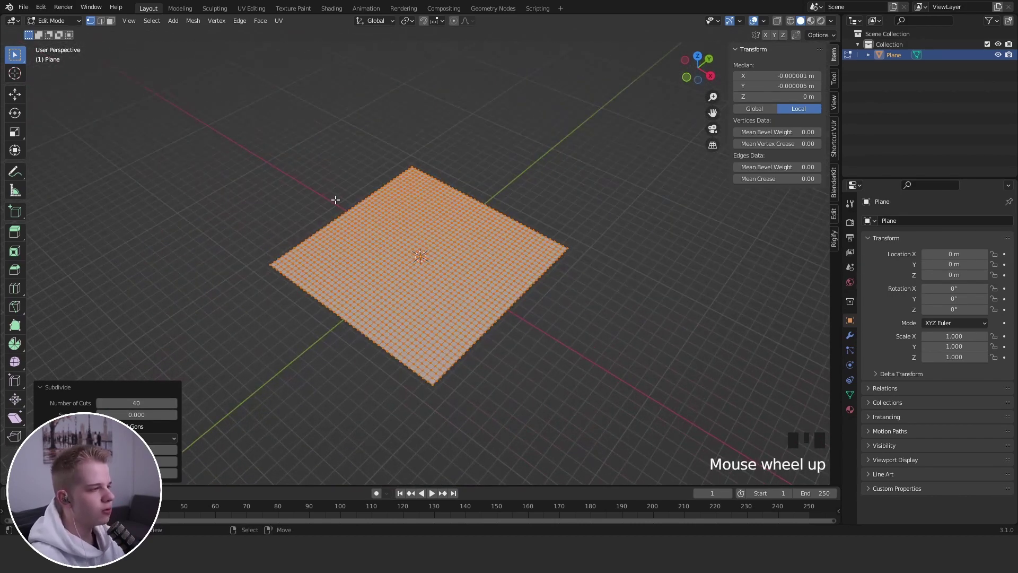
Enable proportional editing with Smooth falloff, clear the selection and select a single vertex near one corner of the plane
{"action": "left_click", "coordinate": [466, 21]}
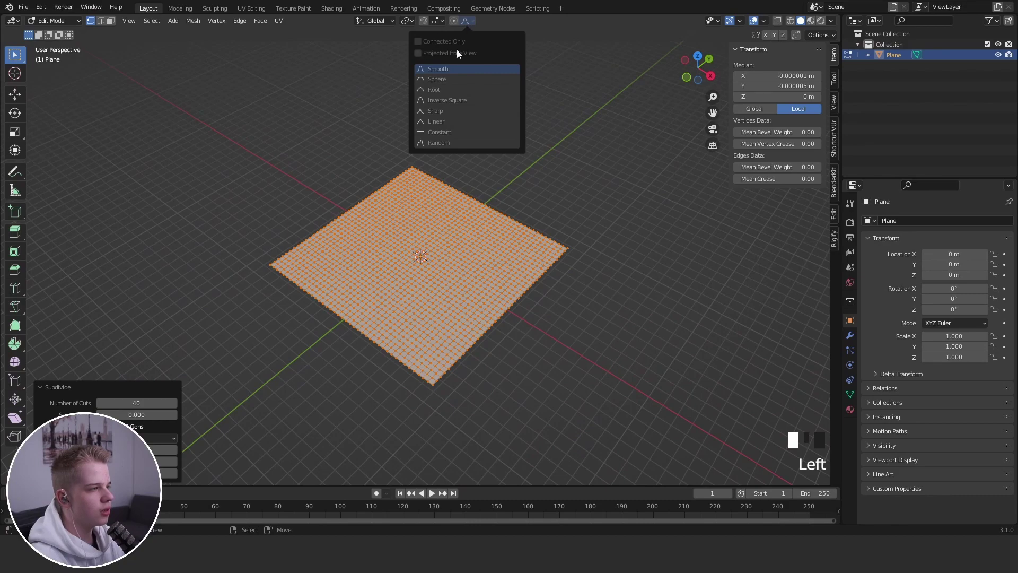
{"action": "left_click", "coordinate": [456, 20]}
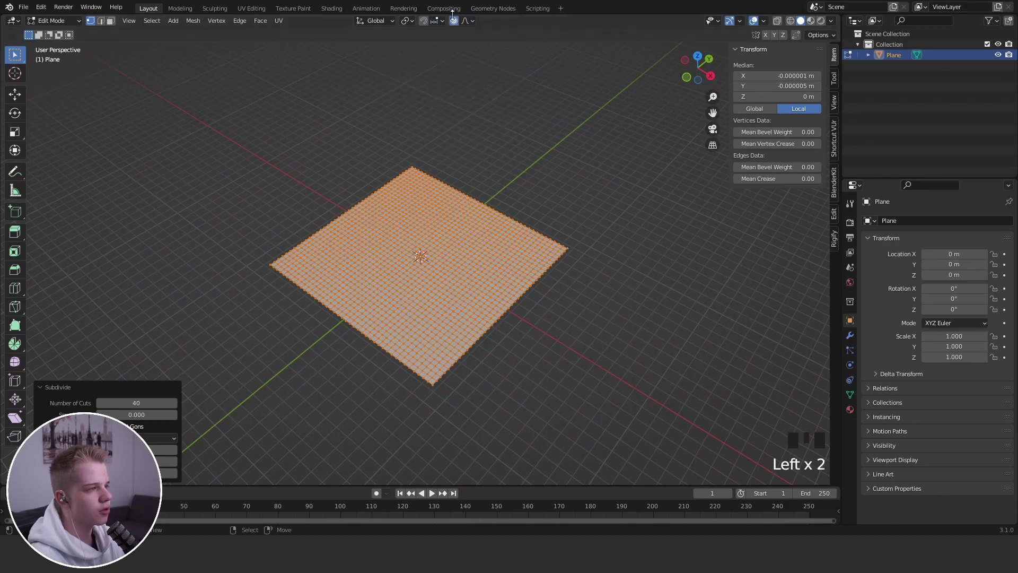
{"action": "key", "text": "alt+a"}
{"action": "middle_click_drag", "start_coordinate": [500, 166], "coordinate": [488, 176]}
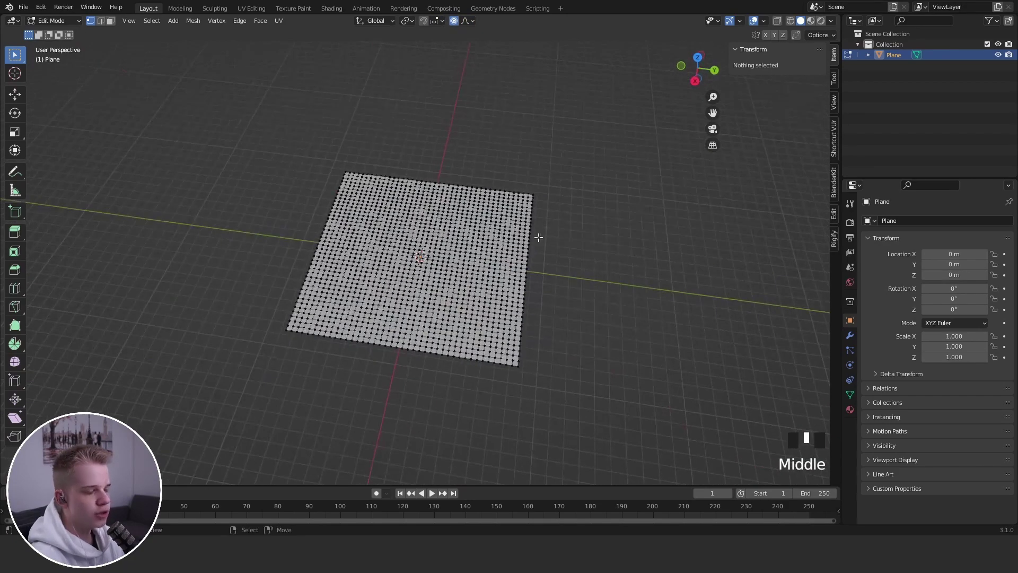
{"action": "right_click", "coordinate": [468, 223]}
{"action": "key", "text": "g"}
{"action": "key", "text": "z"}
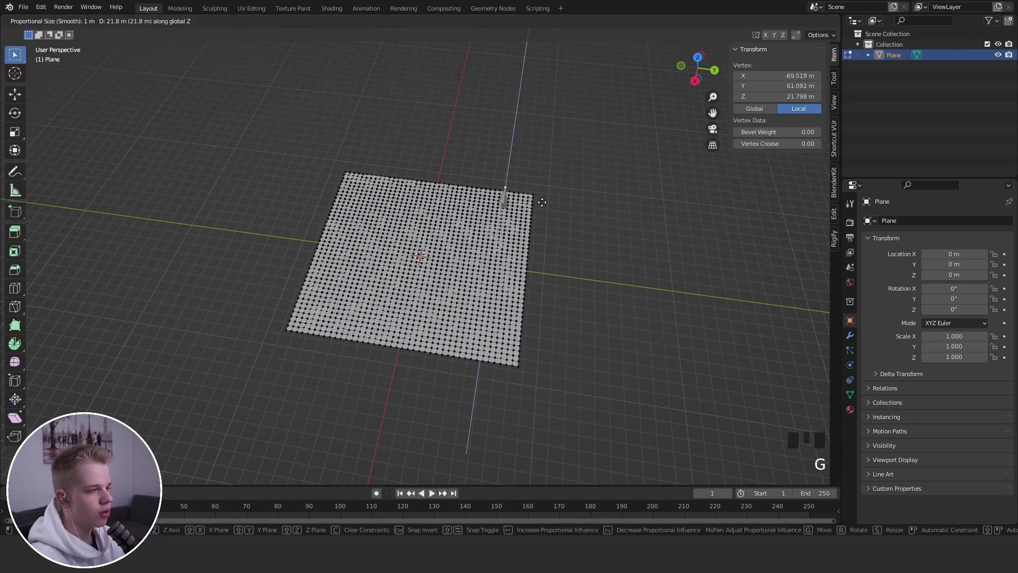
{"action": "right_click", "coordinate": [539, 202]}
Raise the selected vertex along Z by about 22 m with a proportional size of about 66 m to form a hill
{"action": "key", "text": "g"}
{"action": "key", "text": "z"}
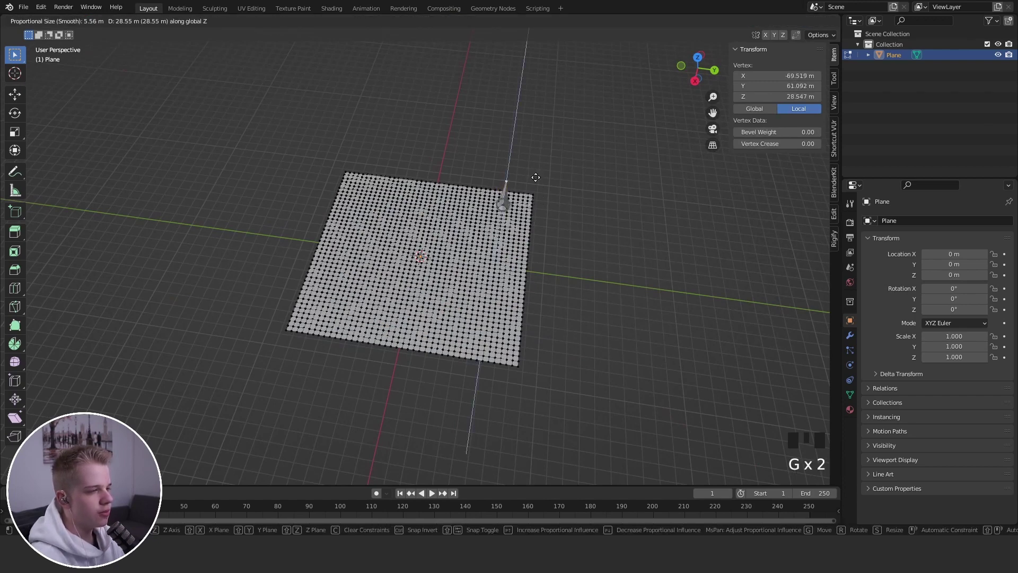
{"action": "scroll", "coordinate": [547, 183], "scroll_direction": "down", "scroll_amount": 8}
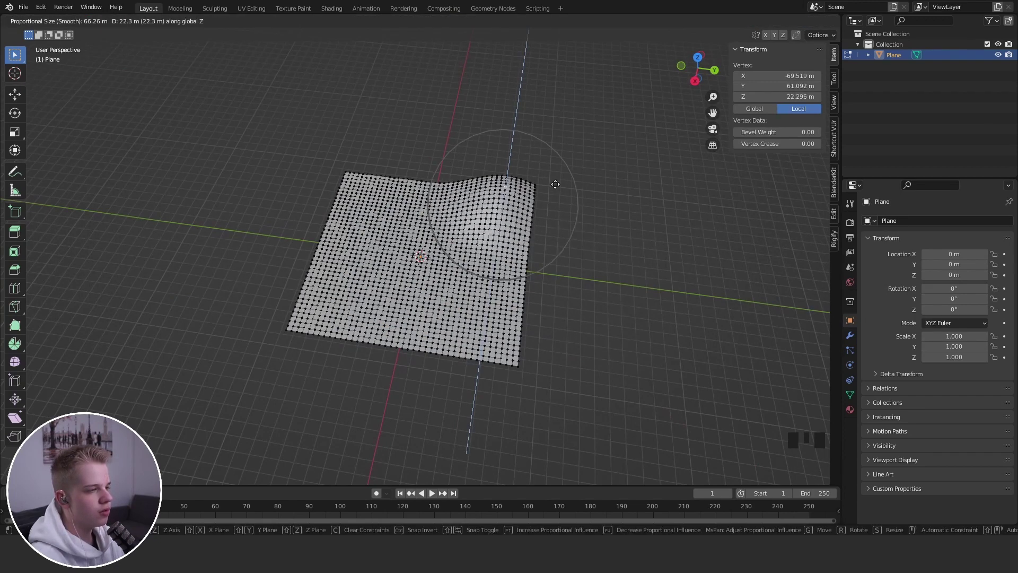
{"action": "left_click", "coordinate": [562, 189]}
Lift a vertex near a second corner of the plane by about 10 m with proportional editing to form another hill
{"action": "middle_click_drag", "start_coordinate": [562, 190], "coordinate": [472, 200]}
{"action": "scroll", "coordinate": [428, 230], "scroll_direction": "up", "scroll_amount": 2}
{"action": "left_click", "coordinate": [428, 229]}
{"action": "key", "text": "g"}
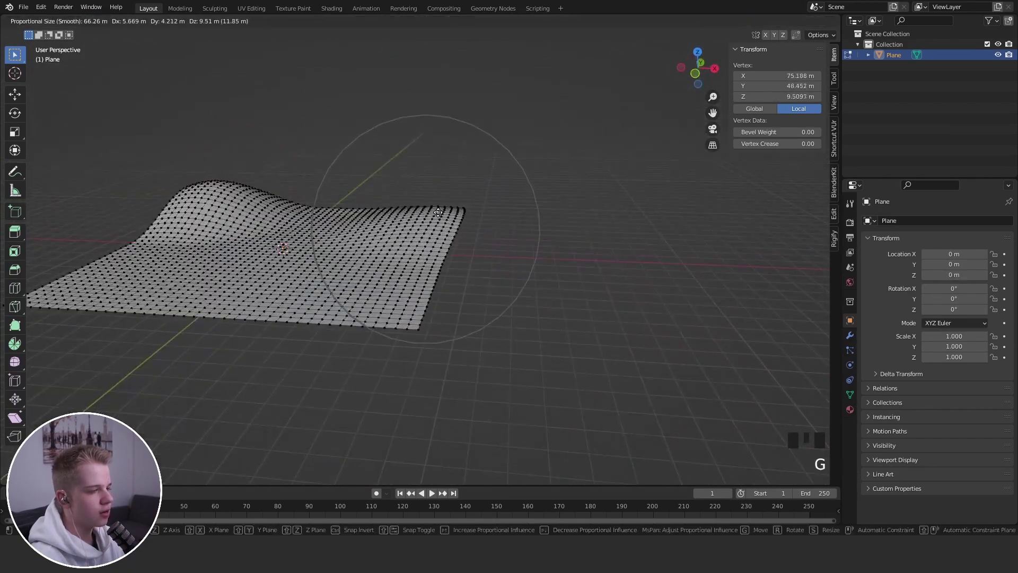
{"action": "left_click", "coordinate": [441, 207]}
Move a vertex near a third corner proportionally, about 13 m in X, -6.5 m in Y and 6 m up
{"action": "middle_click_drag", "start_coordinate": [441, 208], "coordinate": [514, 157]}
{"action": "right_click", "coordinate": [552, 237]}
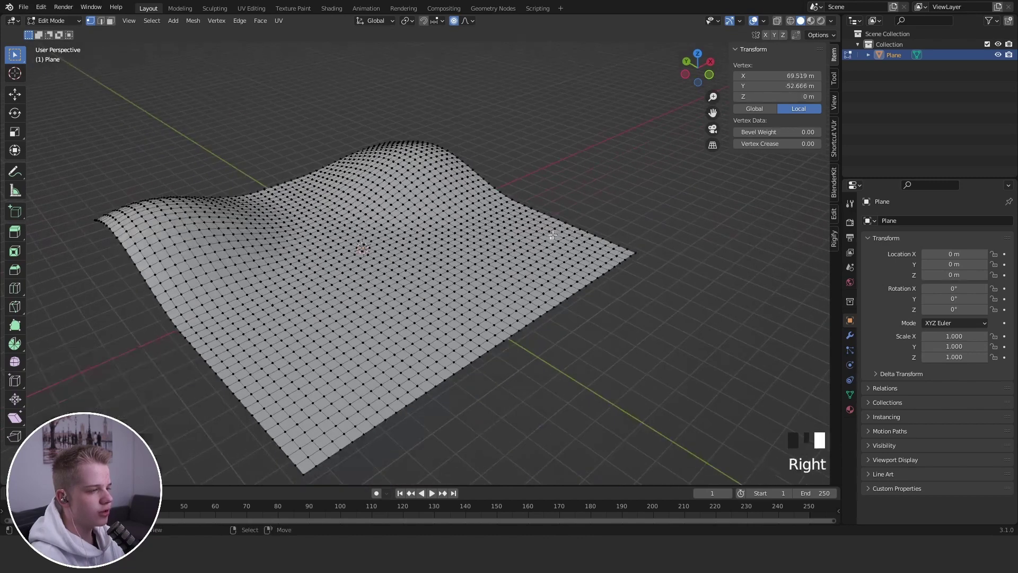
{"action": "key", "text": "g"}
{"action": "left_click", "coordinate": [587, 224]}
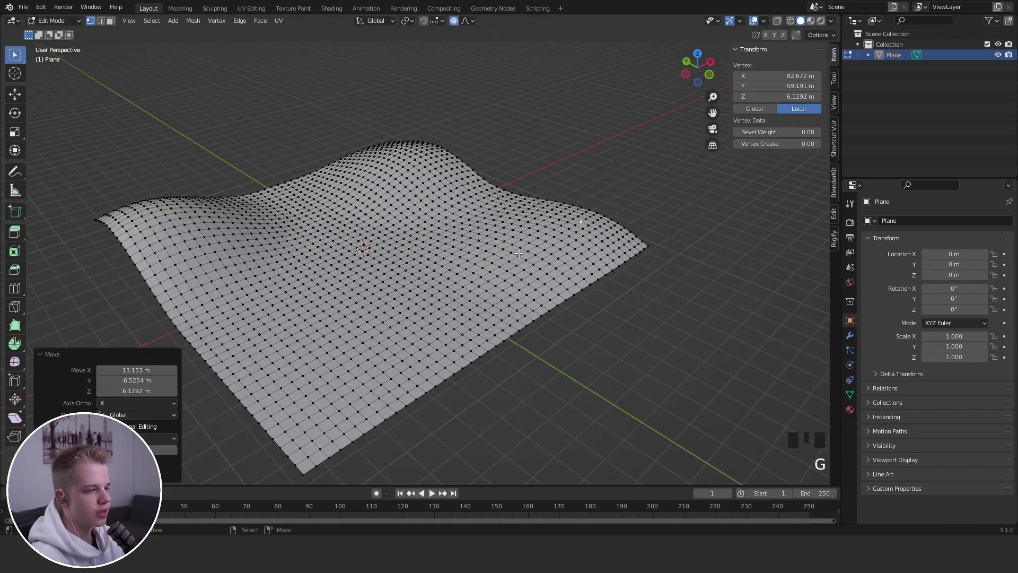
Switch to Sculpt Mode and smooth the tallest hill with a brush radius of about 123 px
{"action": "scroll", "coordinate": [451, 276], "scroll_direction": "down", "scroll_amount": 4}
{"action": "mouse_move", "coordinate": [450, 276]}
{"action": "middle_mouse_down"}
{"action": "mouse_move", "coordinate": [559, 246]}
{"action": "mouse_move", "coordinate": [401, 319]}
{"action": "middle_mouse_up"}
{"action": "key", "text": "Tab"}
{"action": "key", "text": "ctrl+Tab"}
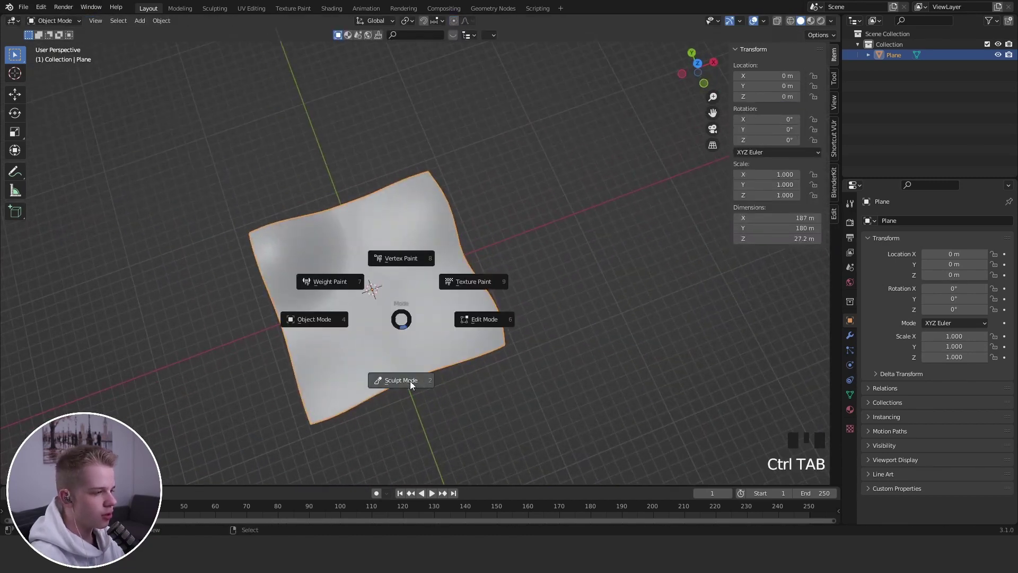
{"action": "left_click", "coordinate": [409, 381]}
{"action": "scroll", "coordinate": [341, 284], "scroll_direction": "down", "scroll_amount": 4}
{"action": "scroll", "coordinate": [380, 297], "scroll_direction": "up", "scroll_amount": 4}
{"action": "key", "text": "f"}
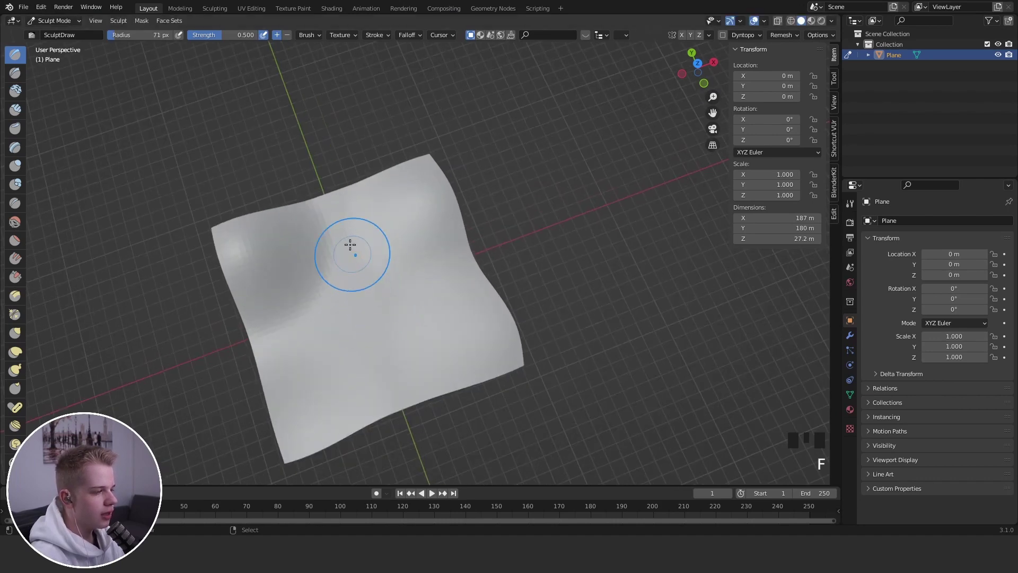
{"action": "left_click_drag", "start_coordinate": [287, 236], "coordinate": [268, 255], "text": "shift"}
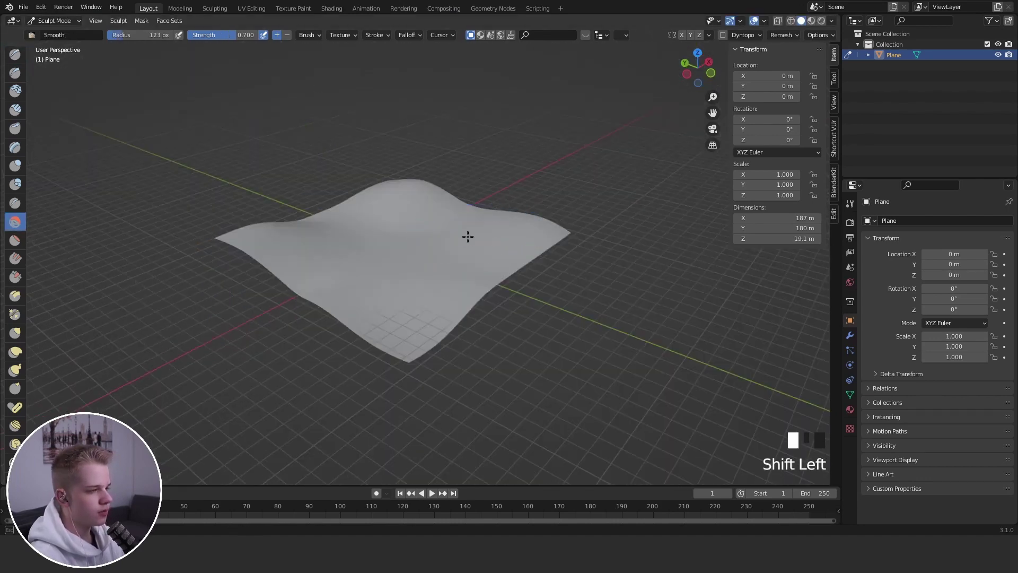
Reshape the outer corner of the terrain with the Grab brush at a 251 px radius
{"action": "key", "text": "g"}
{"action": "middle_click_drag", "start_coordinate": [472, 269], "coordinate": [523, 295]}
{"action": "left_click", "coordinate": [610, 248]}
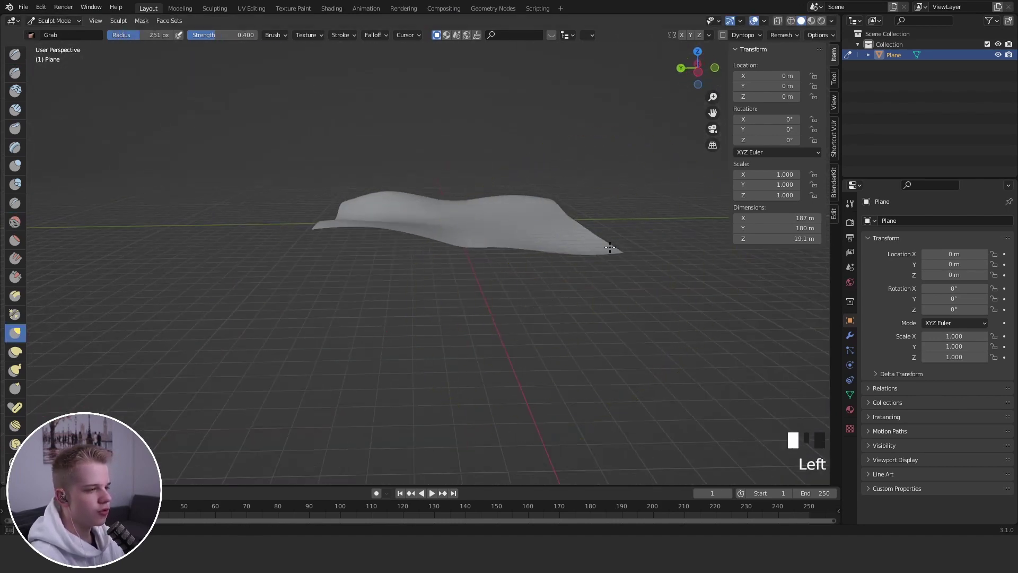
{"action": "key", "text": "Tab"}
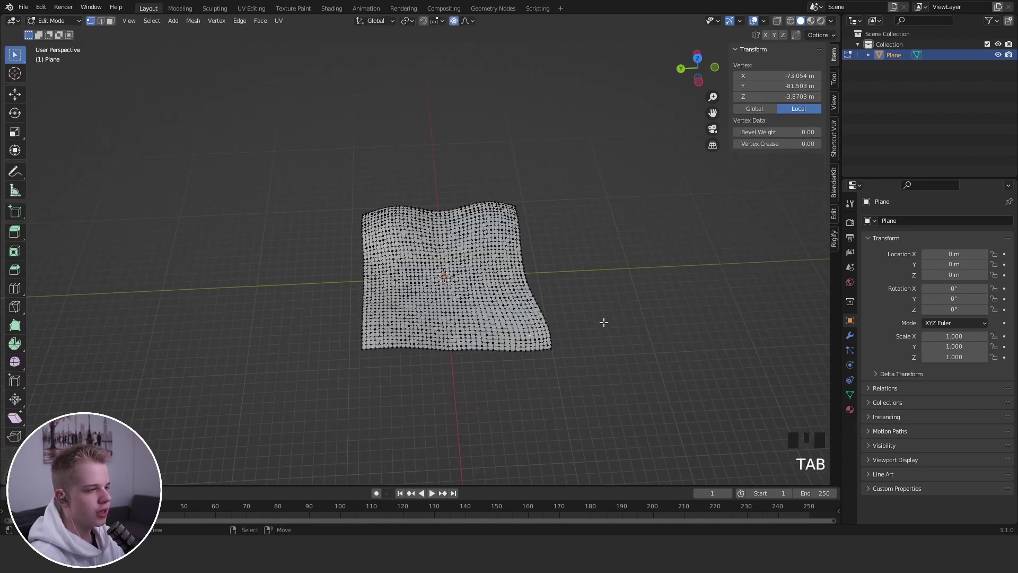
{"action": "key", "text": "Tab"}
{"action": "scroll", "coordinate": [596, 348], "scroll_direction": "up", "scroll_amount": 3}
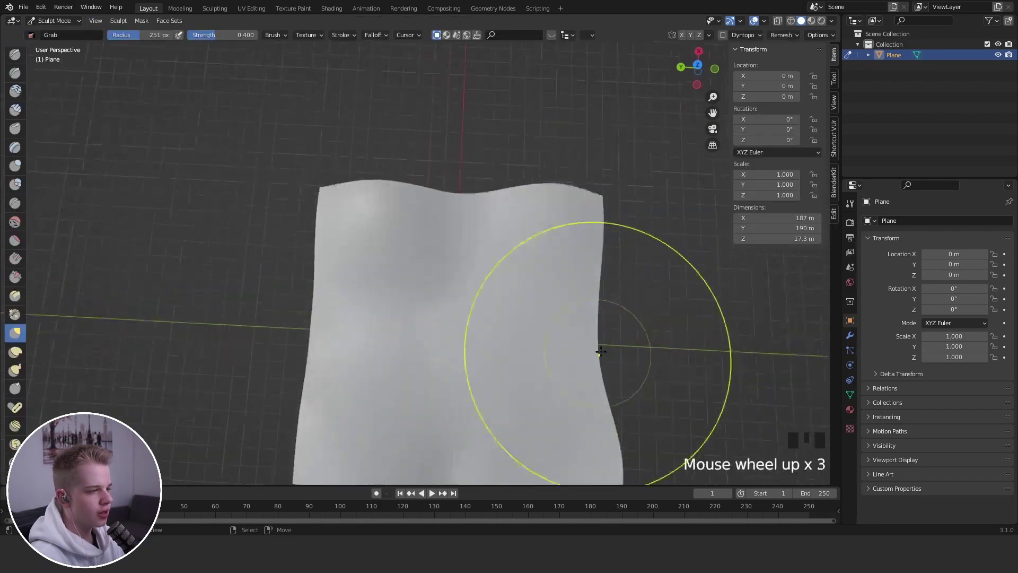
Select the terrain's whole outer boundary in Edit Mode, extrude it and scale it outward about 2.2 times without proportional editing
{"action": "key", "text": "Tab"}
{"action": "key", "text": "alt+a"}
{"action": "right_click", "coordinate": [656, 345], "text": "alt+shift"}
{"action": "scroll", "coordinate": [657, 344], "scroll_direction": "down", "scroll_amount": 2}
{"action": "middle_click_drag", "start_coordinate": [657, 345], "coordinate": [583, 292], "text": "shift"}
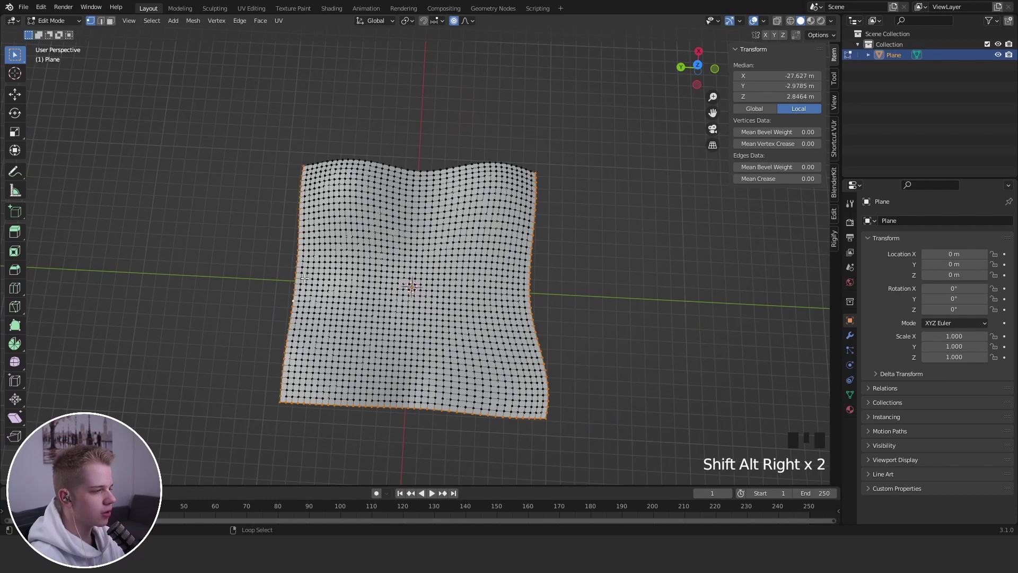
{"action": "key", "text": "e"}
{"action": "right_click", "coordinate": [593, 228]}
{"action": "key", "text": "s"}
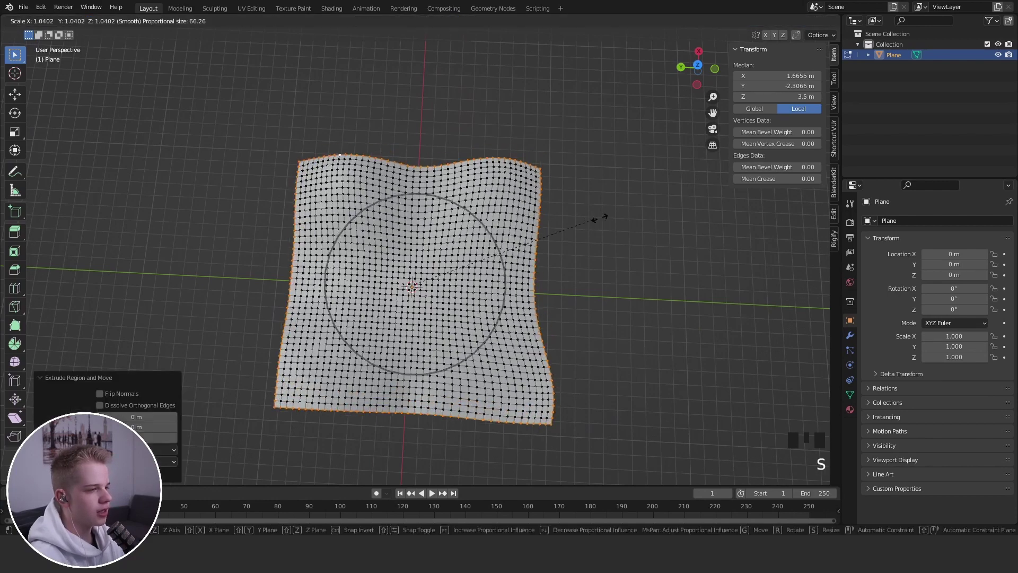
{"action": "right_click", "coordinate": [716, 215]}
{"action": "key", "text": "s"}
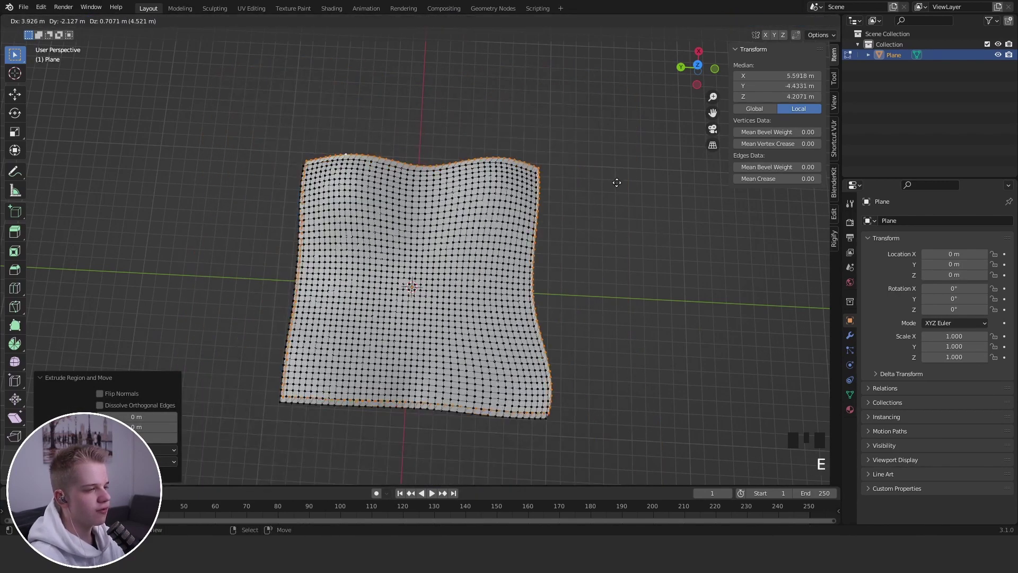
{"action": "left_click", "coordinate": [97, 201]}
{"action": "middle_click_drag", "start_coordinate": [97, 201], "coordinate": [578, 297]}
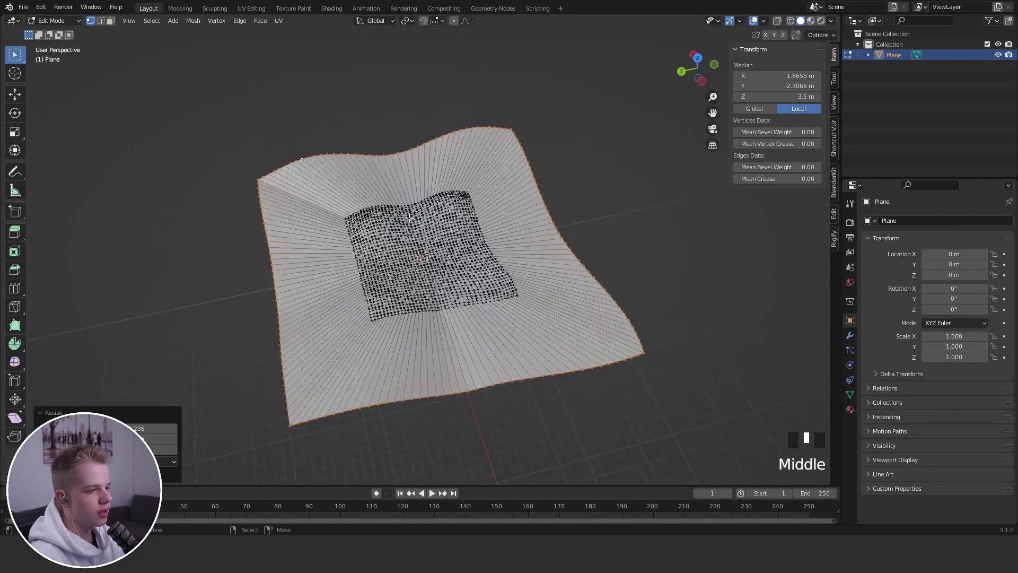
Smooth the folds and sharp corners of the extended terrain in Sculpt Mode with a 251 px brush radius
{"action": "scroll", "coordinate": [579, 297], "scroll_direction": "down", "scroll_amount": 3}
{"action": "scroll", "coordinate": [537, 301], "scroll_direction": "up", "scroll_amount": 4}
{"action": "left_click", "coordinate": [536, 301]}
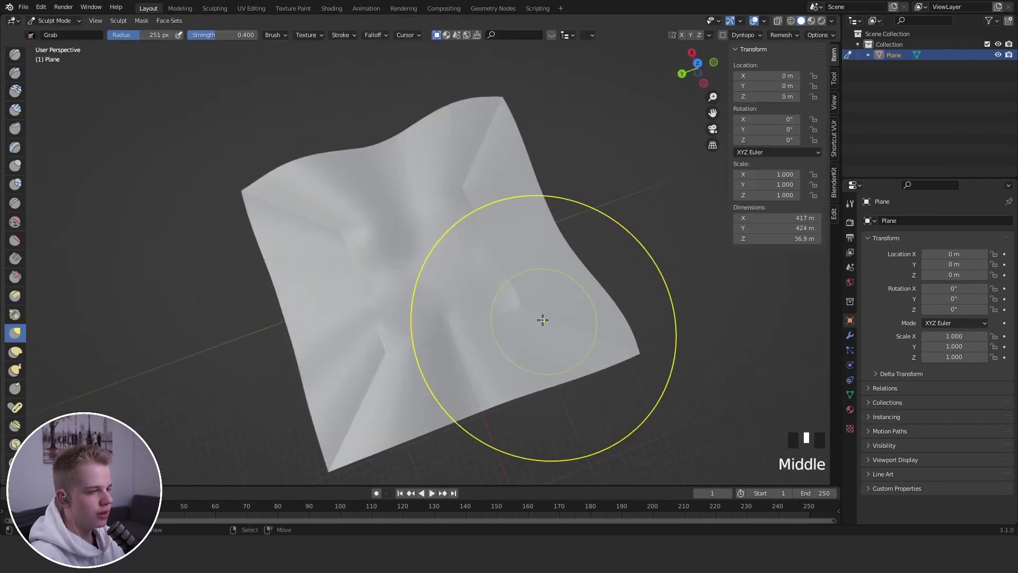
{"action": "middle_click_drag", "start_coordinate": [541, 318], "coordinate": [558, 295]}
{"action": "mouse_move", "coordinate": [558, 295]}
{"action": "left_mouse_down", "text": "shift"}
{"action": "mouse_move", "coordinate": [487, 364]}
{"action": "mouse_move", "coordinate": [287, 241]}
{"action": "left_mouse_up", "text": "shift"}
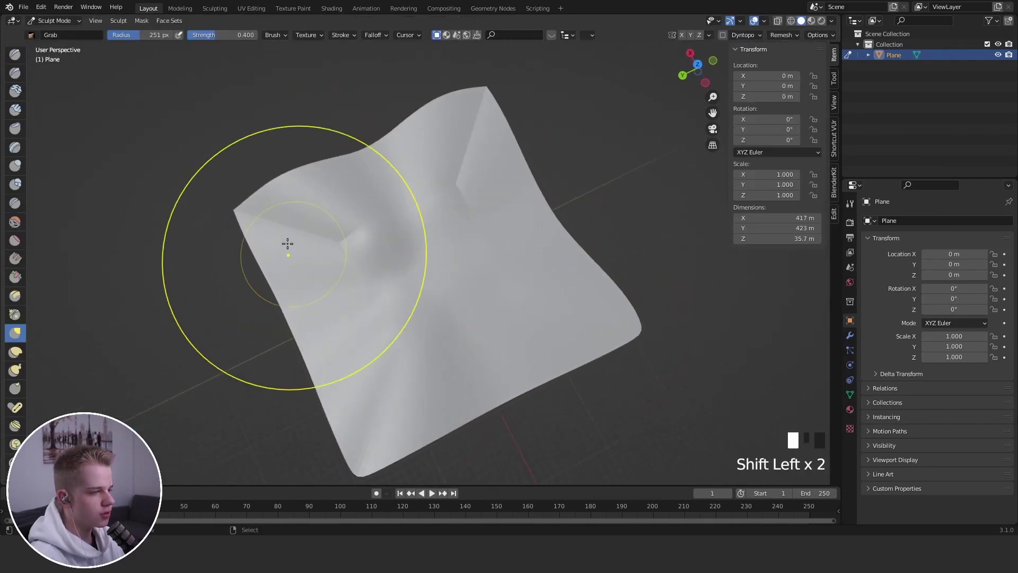
{"action": "mouse_move", "coordinate": [286, 240]}
{"action": "middle_mouse_down"}
{"action": "mouse_move", "coordinate": [448, 244]}
{"action": "mouse_move", "coordinate": [410, 249]}
{"action": "middle_mouse_up"}
{"action": "left_click_drag", "start_coordinate": [410, 250], "coordinate": [370, 327], "text": "shift"}
{"action": "key", "text": "Tab"}
{"action": "key", "text": "Tab"}
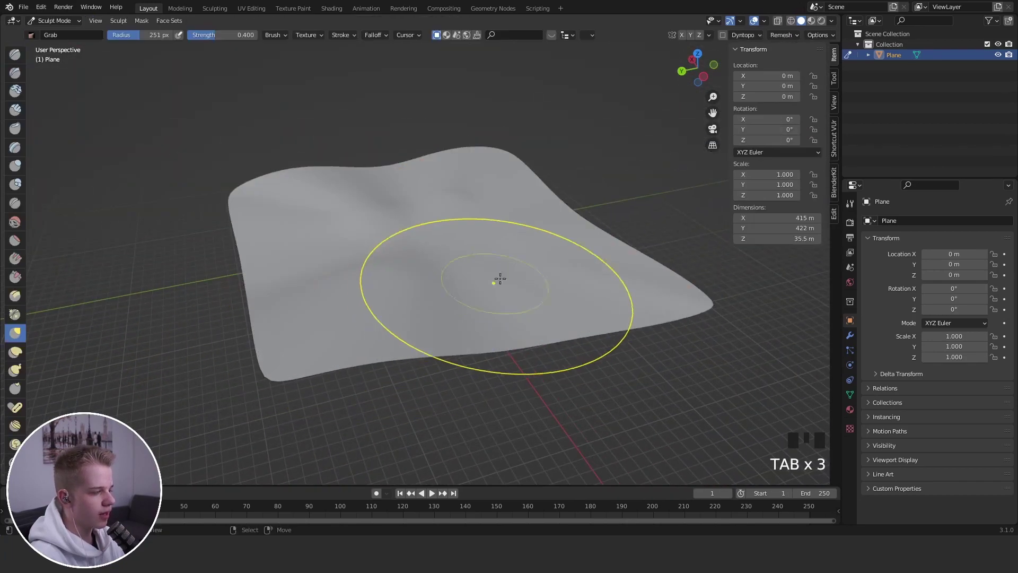
Examine the smoothed terrain from several angles and distances in Object Mode with nothing selected
{"action": "key", "text": "alt+a"}
{"action": "mouse_move", "coordinate": [500, 277]}
{"action": "middle_mouse_down"}
{"action": "mouse_move", "coordinate": [444, 291]}
{"action": "mouse_move", "coordinate": [480, 276]}
{"action": "middle_mouse_up"}
{"action": "scroll", "coordinate": [431, 292], "scroll_direction": "up", "scroll_amount": 5}
{"action": "scroll", "coordinate": [481, 276], "scroll_direction": "down", "scroll_amount": 5}
{"action": "scroll", "coordinate": [480, 276], "scroll_direction": "down", "scroll_amount": 2}
{"action": "scroll", "coordinate": [461, 290], "scroll_direction": "up", "scroll_amount": 5}
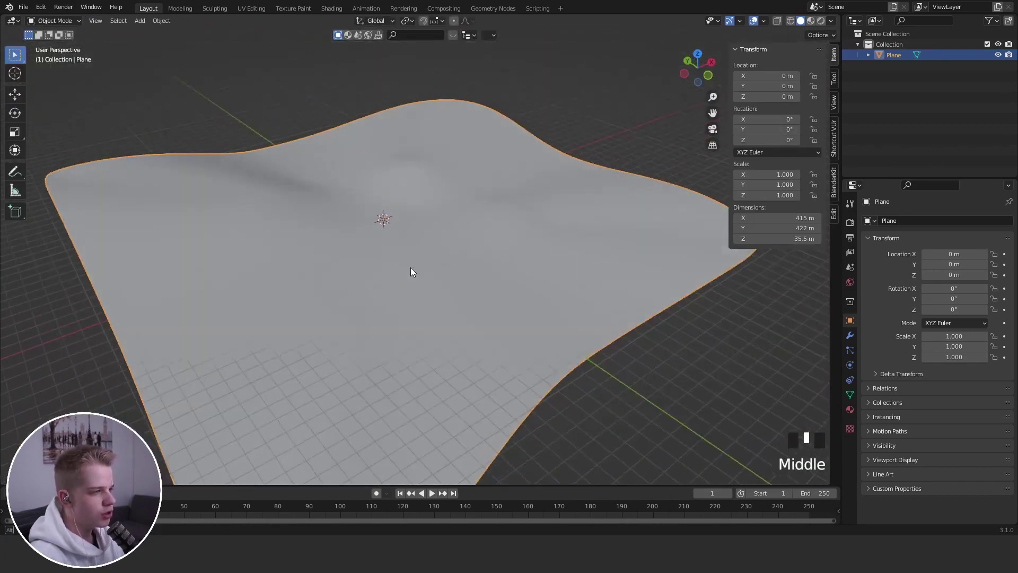
{"action": "key", "text": "alt+a"}
{"action": "scroll", "coordinate": [410, 267], "scroll_direction": "up", "scroll_amount": 2}
{"action": "middle_click_drag", "start_coordinate": [410, 268], "coordinate": [511, 277]}
{"action": "scroll", "coordinate": [462, 230], "scroll_direction": "down", "scroll_amount": 10}
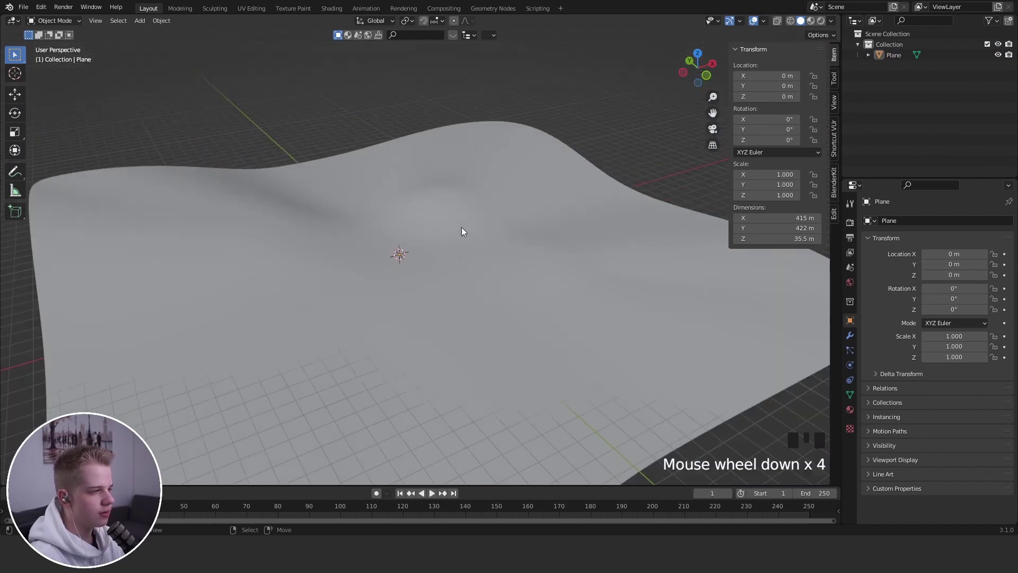
{"action": "scroll", "coordinate": [461, 265], "scroll_direction": "up", "scroll_amount": 7}
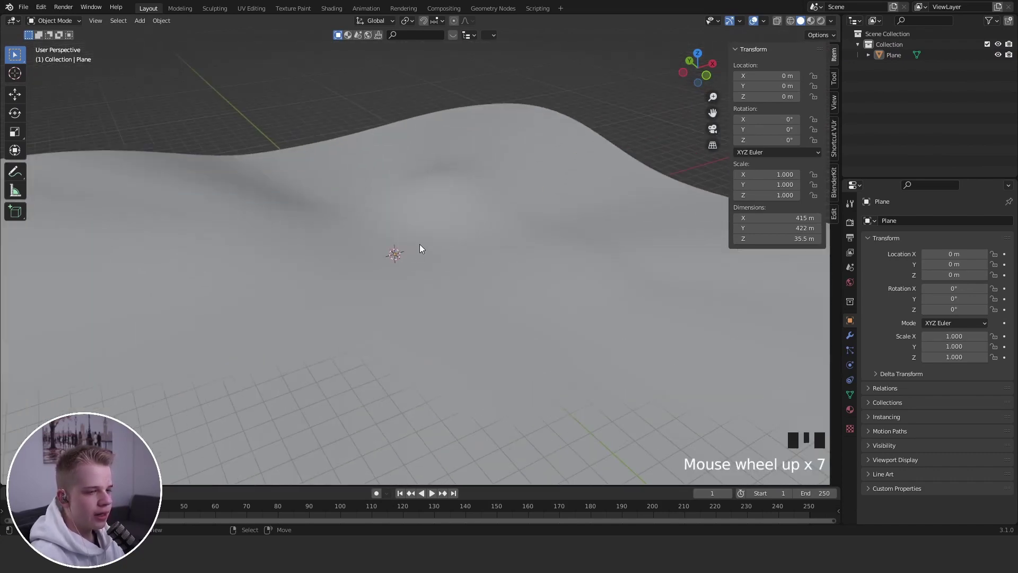
{"action": "scroll", "coordinate": [424, 255], "scroll_direction": "down", "scroll_amount": 2}
{"action": "scroll", "coordinate": [427, 259], "scroll_direction": "up", "scroll_amount": 1}
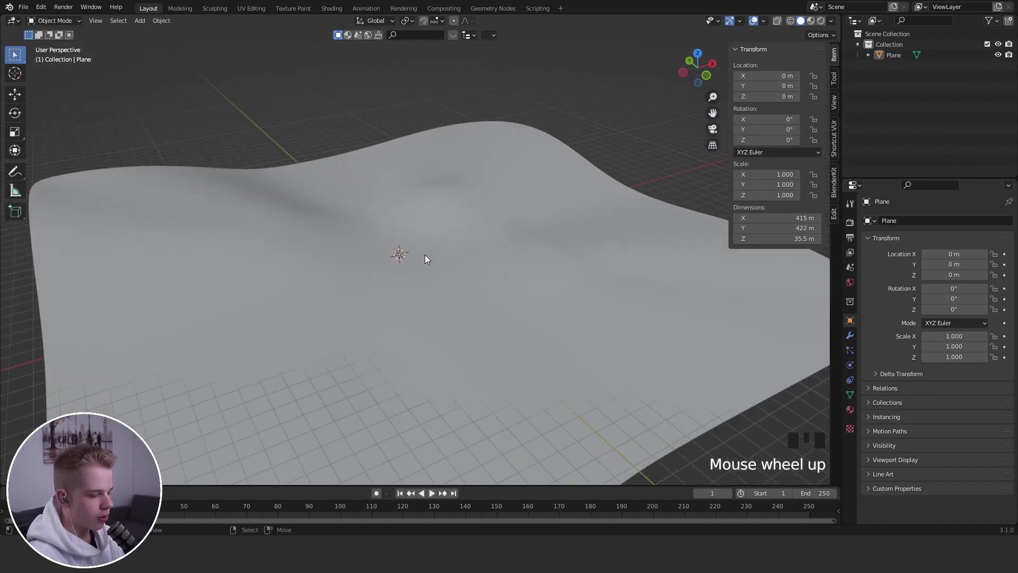
{"action": "scroll", "coordinate": [504, 223], "scroll_direction": "down", "scroll_amount": 3}
{"action": "scroll", "coordinate": [529, 255], "scroll_direction": "up", "scroll_amount": 2}
{"action": "middle_click_drag", "start_coordinate": [529, 255], "coordinate": [494, 288], "text": "shift"}
{"action": "scroll", "coordinate": [524, 289], "scroll_direction": "down", "scroll_amount": 3}
{"action": "scroll", "coordinate": [494, 289], "scroll_direction": "up", "scroll_amount": 4}
{"action": "mouse_move", "coordinate": [465, 241]}
{"action": "middle_mouse_down"}
{"action": "mouse_move", "coordinate": [464, 231]}
{"action": "mouse_move", "coordinate": [469, 237]}
{"action": "middle_mouse_up"}
{"action": "scroll", "coordinate": [466, 236], "scroll_direction": "down", "scroll_amount": 1}
{"action": "middle_click_drag", "start_coordinate": [459, 234], "coordinate": [472, 227], "text": "shift"}
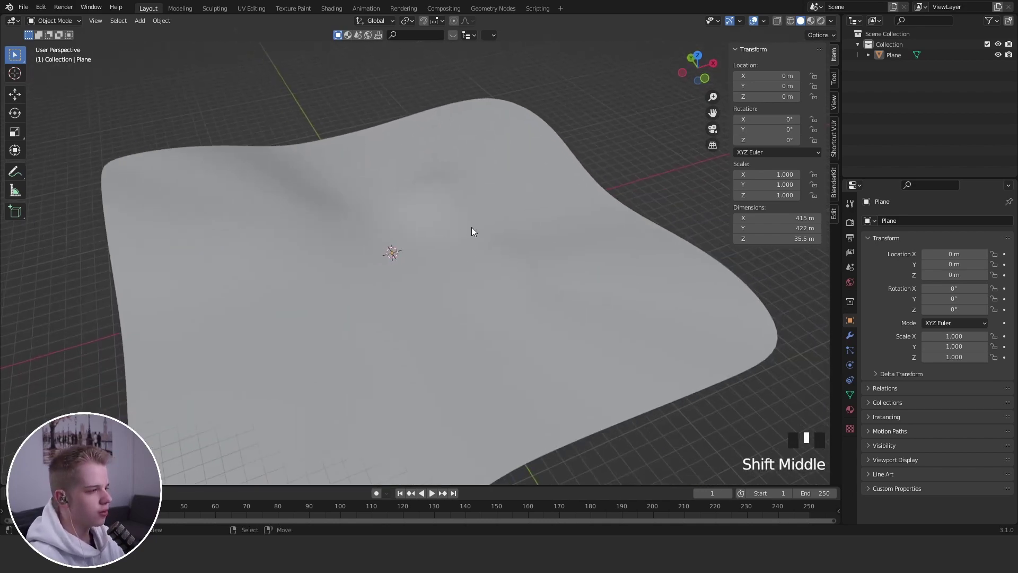
Select the terrain and add a Decimate modifier in Collapse mode with a ratio of about 0.0544
{"action": "right_click", "coordinate": [322, 227]}
{"action": "key", "text": "Tab"}
{"action": "middle_click_drag", "start_coordinate": [322, 227], "coordinate": [530, 140]}
{"action": "key", "text": "Tab"}
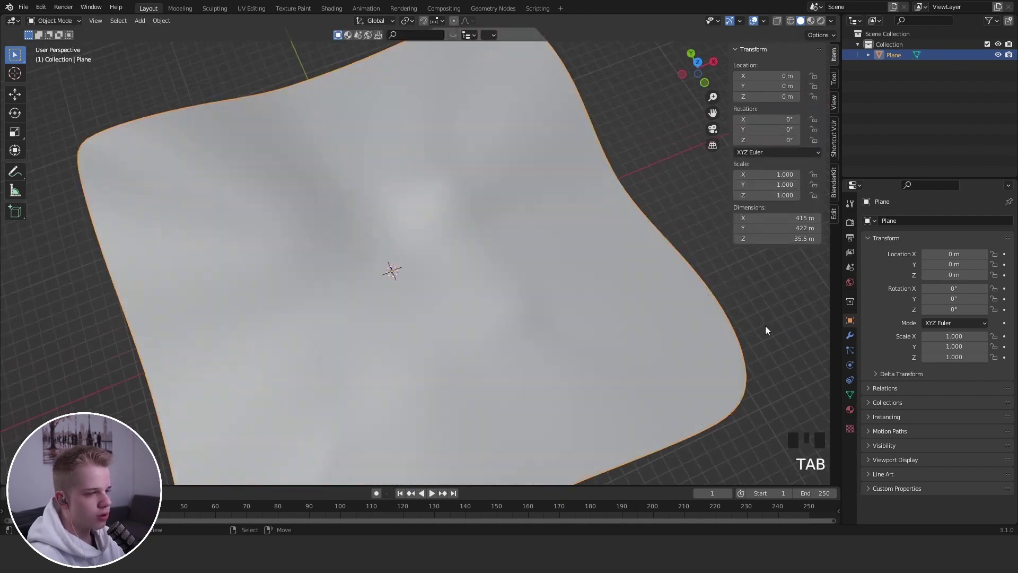
{"action": "left_click", "coordinate": [847, 334]}
{"action": "left_click", "coordinate": [932, 222]}
{"action": "left_click", "coordinate": [823, 295]}
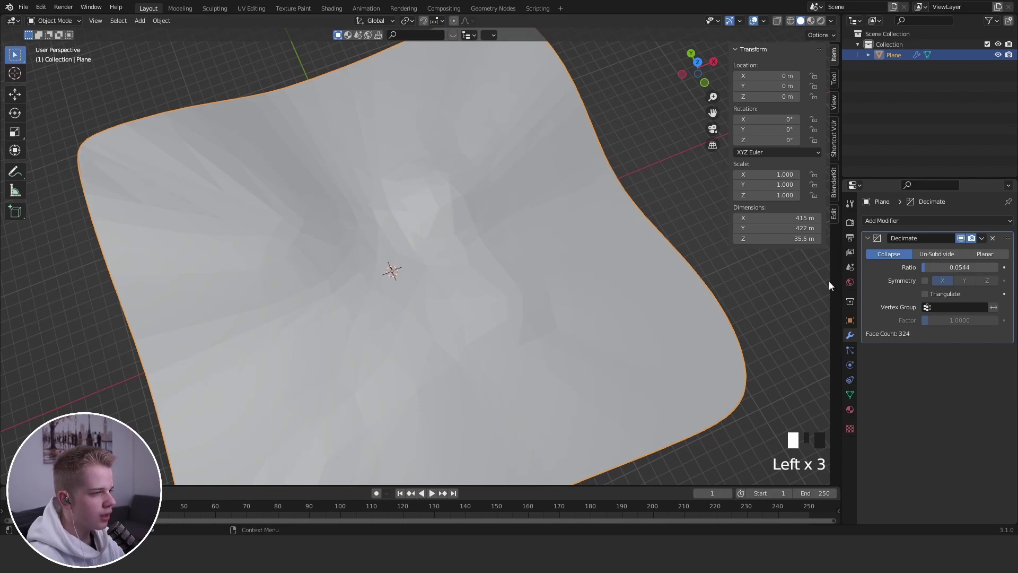
Examine the decimated terrain's faceted surface up close, comparing it in Edit Mode and Object Mode
{"action": "scroll", "coordinate": [492, 266], "scroll_direction": "up", "scroll_amount": 4}
{"action": "mouse_move", "coordinate": [514, 297]}
{"action": "middle_mouse_down"}
{"action": "mouse_move", "coordinate": [492, 267]}
{"action": "mouse_move", "coordinate": [563, 272]}
{"action": "mouse_move", "coordinate": [577, 324]}
{"action": "mouse_move", "coordinate": [507, 302]}
{"action": "mouse_move", "coordinate": [472, 343]}
{"action": "mouse_move", "coordinate": [494, 366]}
{"action": "mouse_move", "coordinate": [471, 276]}
{"action": "middle_mouse_up"}
{"action": "key", "text": "Tab"}
{"action": "scroll", "coordinate": [562, 272], "scroll_direction": "up", "scroll_amount": 2}
{"action": "key", "text": "Tab"}
{"action": "scroll", "coordinate": [562, 273], "scroll_direction": "down", "scroll_amount": 7}
{"action": "scroll", "coordinate": [501, 351], "scroll_direction": "up", "scroll_amount": 4}
{"action": "key", "text": "Tab"}
{"action": "key", "text": "Tab"}
Switch the terrain to Sculpt Mode and choose the Clay Strips brush with a radius of about 91 px
{"action": "key", "text": "ctrl+Tab"}
{"action": "left_click", "coordinate": [495, 334]}
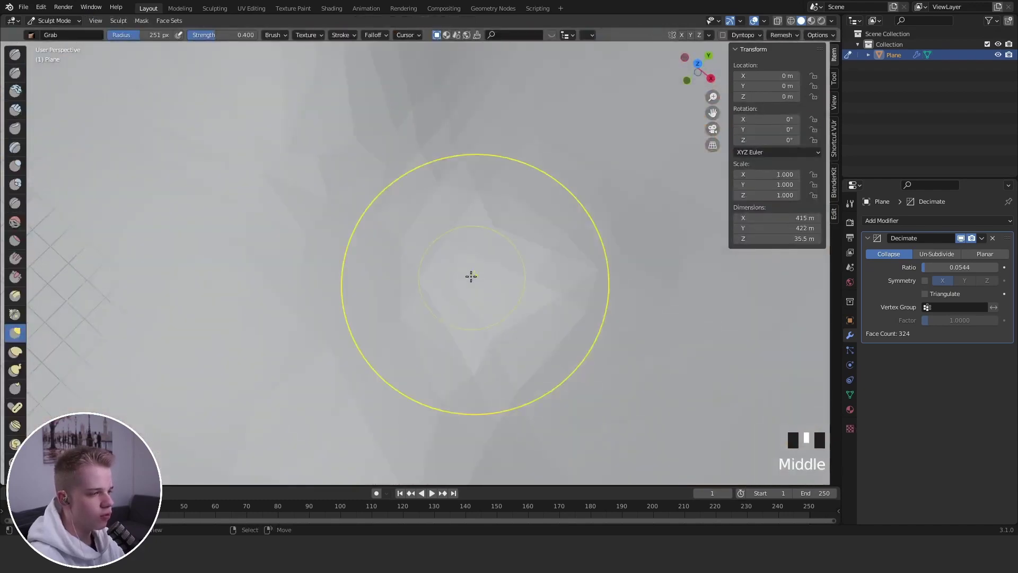
{"action": "scroll", "coordinate": [462, 275], "scroll_direction": "up", "scroll_amount": 2}
{"action": "key", "text": "f"}
{"action": "left_click", "coordinate": [411, 260]}
{"action": "key", "text": "shift+space"}
{"action": "left_click", "coordinate": [445, 279]}
{"action": "key", "text": "f"}
{"action": "left_click", "coordinate": [412, 243]}
{"action": "key", "text": "shift+space"}
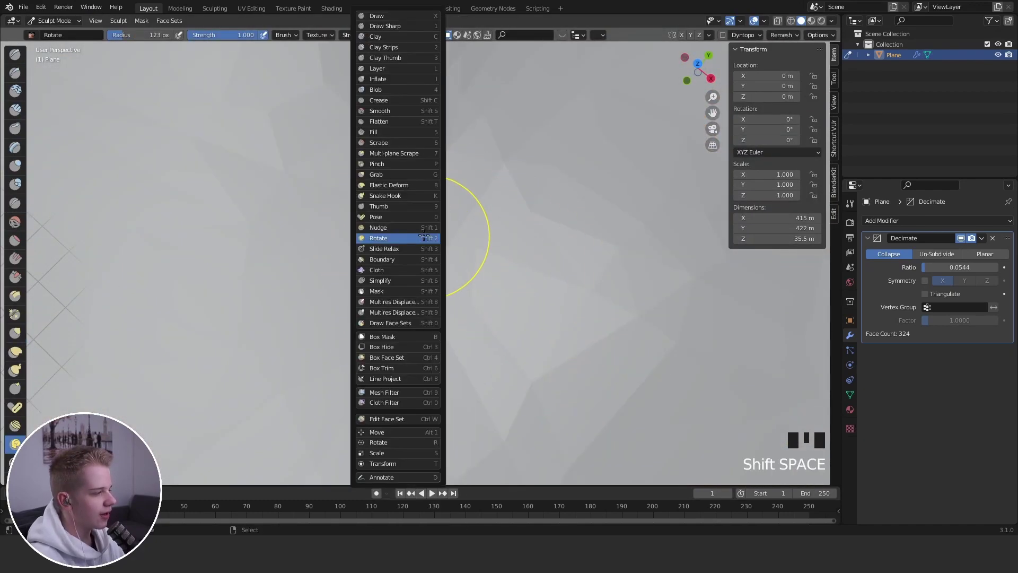
{"action": "key", "text": "2"}
{"action": "key", "text": "f"}
Carve a short groove into the middle of the terrain with inverted Clay Strips and smooth around it
{"action": "mouse_move", "coordinate": [350, 170]}
{"action": "left_mouse_down", "text": "ctrl"}
{"action": "mouse_move", "coordinate": [377, 203]}
{"action": "mouse_move", "coordinate": [361, 166]}
{"action": "mouse_move", "coordinate": [268, 181]}
{"action": "left_mouse_up", "text": "ctrl"}
{"action": "middle_click_drag", "start_coordinate": [282, 177], "coordinate": [331, 154]}
{"action": "mouse_move", "coordinate": [342, 192]}
{"action": "left_mouse_down", "text": "shift"}
{"action": "mouse_move", "coordinate": [354, 195]}
{"action": "mouse_move", "coordinate": [264, 246]}
{"action": "left_mouse_up", "text": "shift"}
{"action": "middle_click_drag", "start_coordinate": [263, 246], "coordinate": [405, 234]}
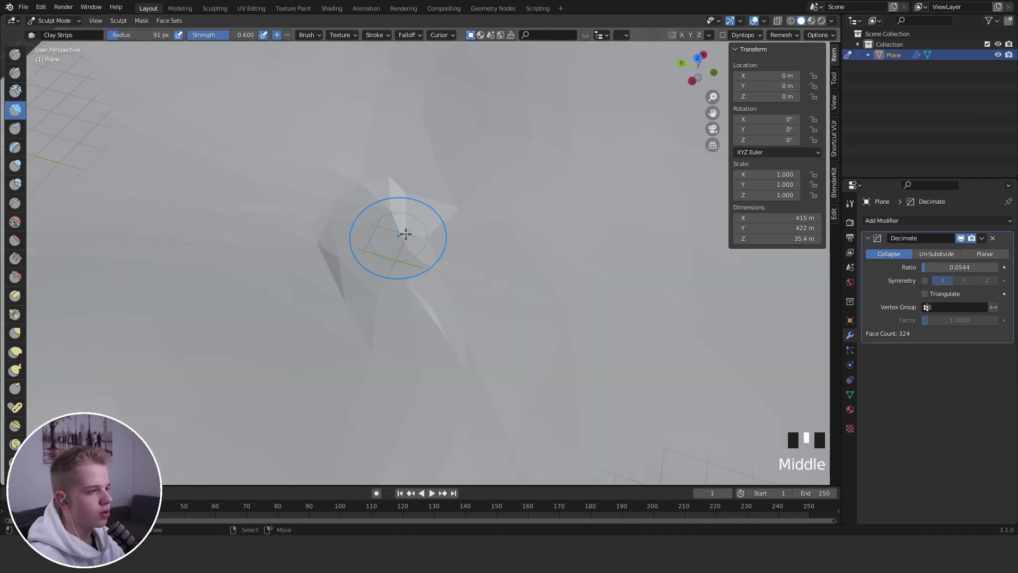
Carve a narrow winding channel from the top view, running from the terrain's far hill to its centre, with inverted Clay Strips
{"action": "scroll", "coordinate": [398, 237], "scroll_direction": "down", "scroll_amount": 4}
{"action": "key", "text": "grave"}
{"action": "left_click", "coordinate": [382, 152]}
{"action": "middle_click_drag", "start_coordinate": [408, 180], "coordinate": [433, 213], "text": "shift"}
{"action": "scroll", "coordinate": [433, 213], "scroll_direction": "up", "scroll_amount": 4}
{"action": "key", "text": "f"}
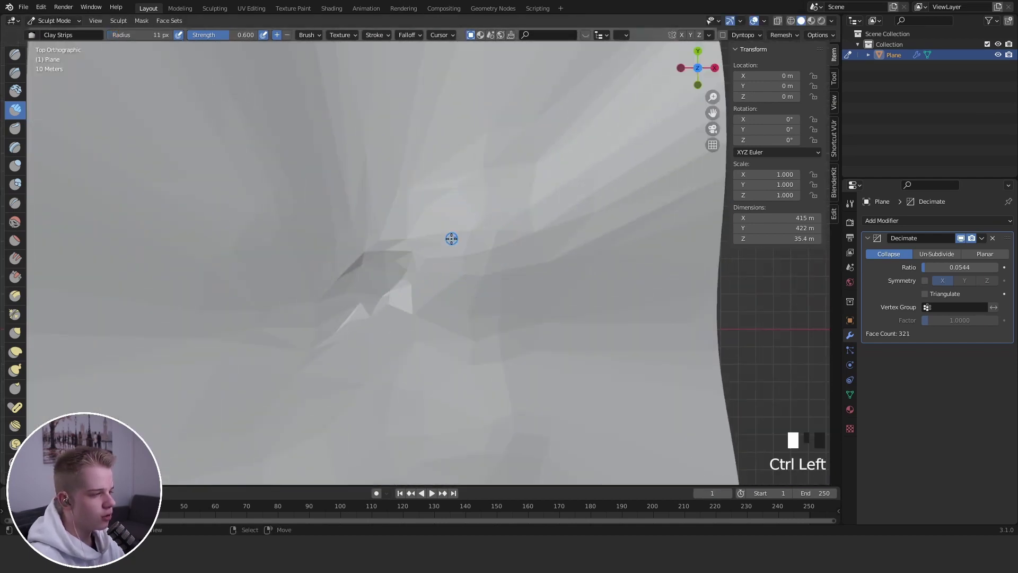
{"action": "left_click_drag", "start_coordinate": [514, 210], "coordinate": [509, 213], "text": "ctrl"}
{"action": "mouse_move", "coordinate": [492, 216]}
{"action": "left_mouse_down", "text": "ctrl"}
{"action": "mouse_move", "coordinate": [584, 91]}
{"action": "mouse_move", "coordinate": [462, 224]}
{"action": "mouse_move", "coordinate": [421, 243]}
{"action": "left_mouse_up", "text": "ctrl"}
{"action": "scroll", "coordinate": [562, 139], "scroll_direction": "down", "scroll_amount": 2}
Extend the carved channel from the terrain's centre to its near edge with Clay Strips at a 42 px radius
{"action": "middle_click_drag", "start_coordinate": [356, 338], "coordinate": [418, 200], "text": "shift"}
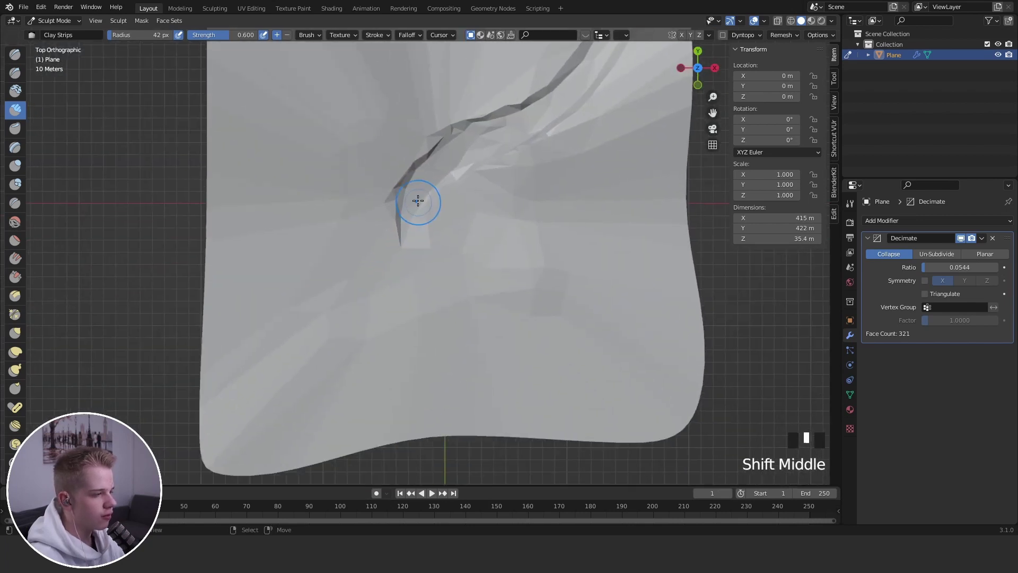
{"action": "left_click_drag", "start_coordinate": [400, 214], "coordinate": [411, 183], "text": "ctrl"}
{"action": "mouse_move", "coordinate": [409, 186]}
{"action": "left_mouse_down", "text": "ctrl"}
{"action": "mouse_move", "coordinate": [380, 221]}
{"action": "mouse_move", "coordinate": [434, 260]}
{"action": "left_mouse_up", "text": "ctrl"}
{"action": "middle_click_drag", "start_coordinate": [409, 290], "coordinate": [405, 357]}
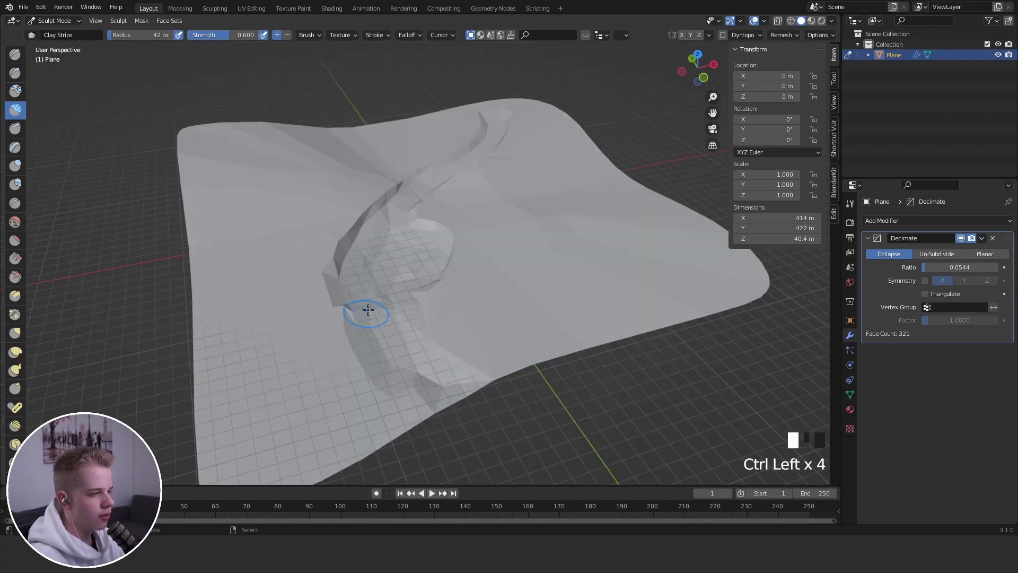
Sculpt a side branch off the channel with Clay Strips at a 66 px radius and undo the last strokes
{"action": "scroll", "coordinate": [430, 248], "scroll_direction": "down", "scroll_amount": 3}
{"action": "mouse_move", "coordinate": [415, 222]}
{"action": "middle_mouse_down"}
{"action": "mouse_move", "coordinate": [430, 247]}
{"action": "mouse_move", "coordinate": [457, 234]}
{"action": "mouse_move", "coordinate": [447, 273]}
{"action": "middle_mouse_up"}
{"action": "key", "text": "f"}
{"action": "scroll", "coordinate": [448, 273], "scroll_direction": "up", "scroll_amount": 3}
{"action": "key", "text": "f"}
{"action": "mouse_move", "coordinate": [382, 248]}
{"action": "left_mouse_down"}
{"action": "mouse_move", "coordinate": [470, 189]}
{"action": "mouse_move", "coordinate": [486, 222]}
{"action": "left_mouse_up"}
{"action": "key", "text": "ctrl+z"}
{"action": "key", "text": "ctrl+z"}
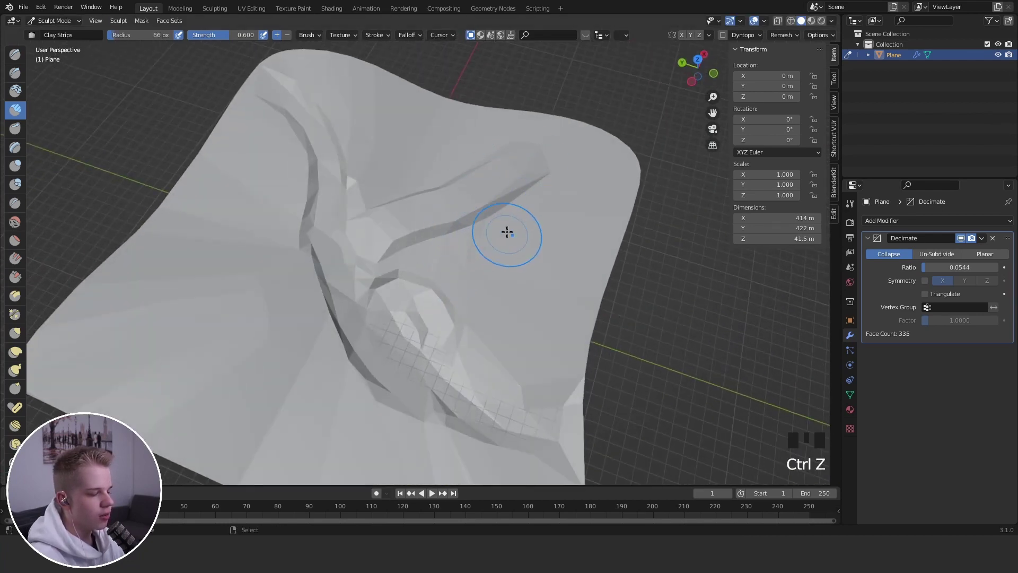
Return to Object Mode and examine the sculpted channel across the whole terrain
{"action": "mouse_move", "coordinate": [406, 259]}
{"action": "middle_mouse_down"}
{"action": "mouse_move", "coordinate": [466, 247]}
{"action": "mouse_move", "coordinate": [390, 259]}
{"action": "mouse_move", "coordinate": [365, 276]}
{"action": "mouse_move", "coordinate": [410, 280]}
{"action": "mouse_move", "coordinate": [367, 274]}
{"action": "mouse_move", "coordinate": [397, 250]}
{"action": "middle_mouse_up"}
{"action": "key", "text": "ctrl+Tab"}
{"action": "key", "text": "alt+a"}
{"action": "scroll", "coordinate": [365, 275], "scroll_direction": "down", "scroll_amount": 3}
{"action": "scroll", "coordinate": [409, 276], "scroll_direction": "up", "scroll_amount": 4}
{"action": "scroll", "coordinate": [398, 250], "scroll_direction": "down", "scroll_amount": 5}
{"action": "middle_click_drag", "start_coordinate": [398, 250], "coordinate": [475, 198], "text": "shift"}
{"action": "scroll", "coordinate": [403, 245], "scroll_direction": "up", "scroll_amount": 4}
{"action": "scroll", "coordinate": [463, 211], "scroll_direction": "down", "scroll_amount": 1}
Scale the terrain down to about 0.352 and apply its visual geometry to the mesh
{"action": "right_click", "coordinate": [531, 268]}
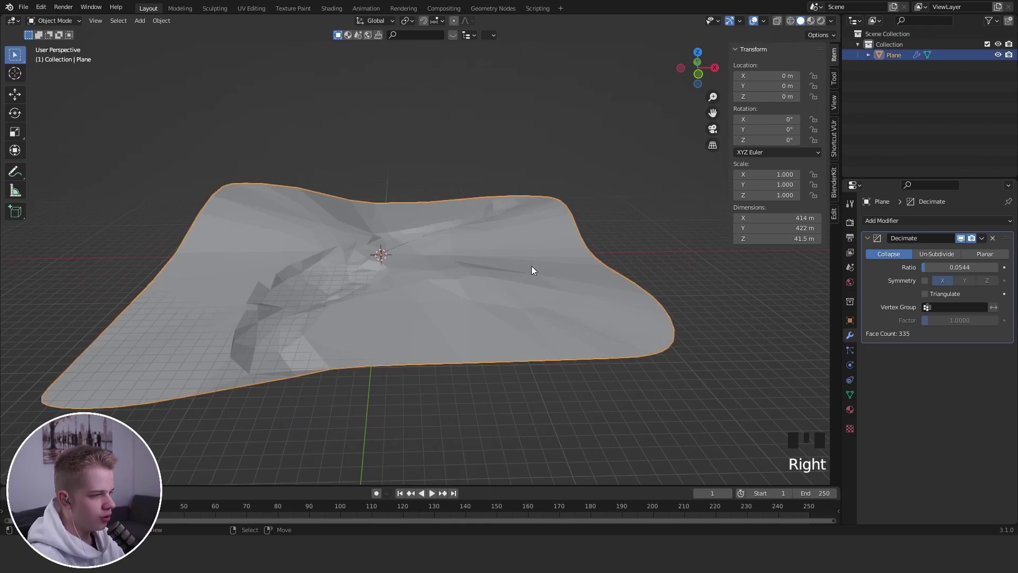
{"action": "key", "text": "s"}
{"action": "left_click", "coordinate": [440, 266]}
{"action": "scroll", "coordinate": [441, 271], "scroll_direction": "up", "scroll_amount": 5}
{"action": "key", "text": "ctrl+a"}
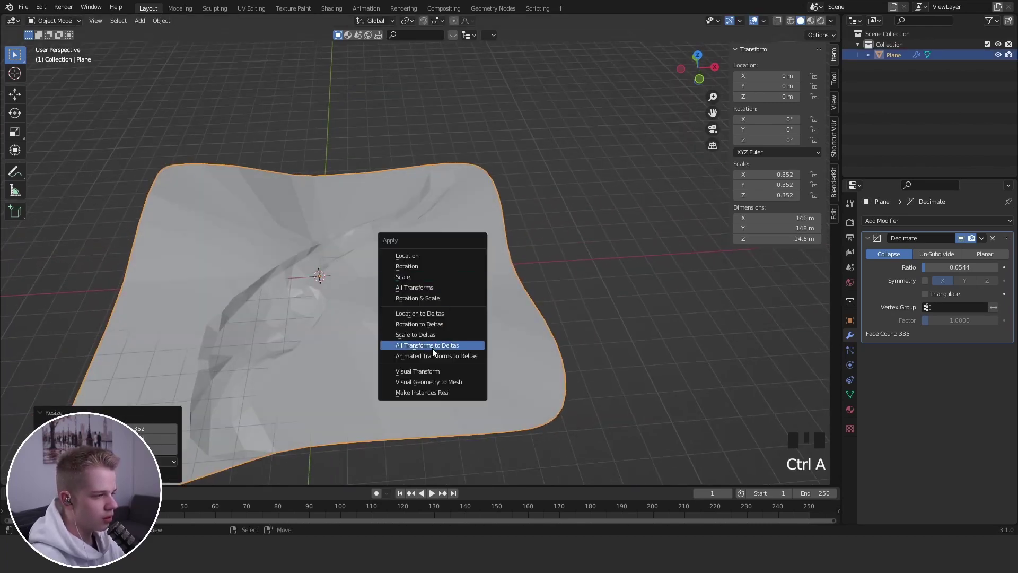
{"action": "left_click", "coordinate": [429, 382]}
{"action": "scroll", "coordinate": [433, 311], "scroll_direction": "down", "scroll_amount": 2}
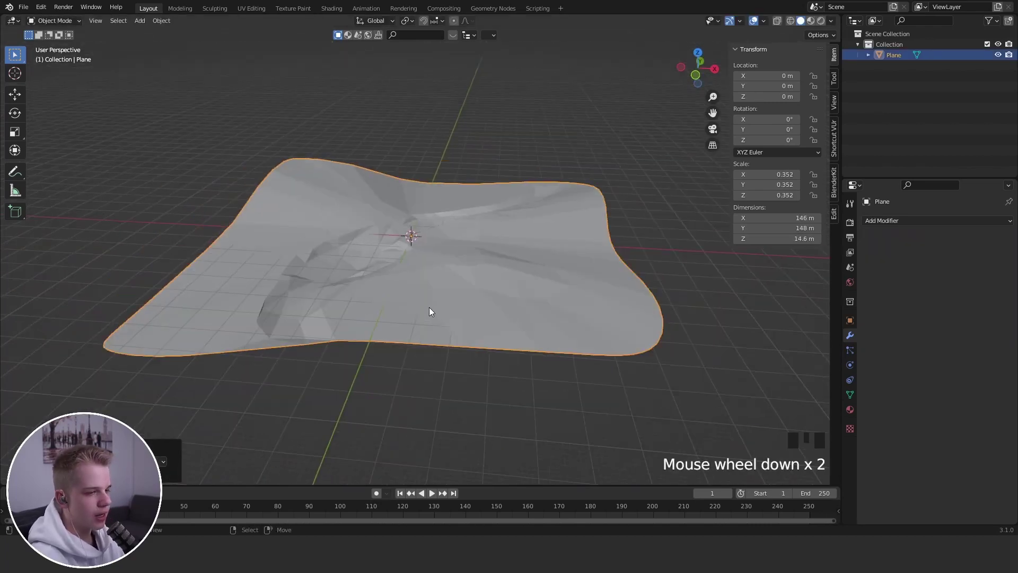
Find the A.N.T.Landscape add-on in the preferences, enable it and close the preferences
{"action": "left_click", "coordinate": [40, 7]}
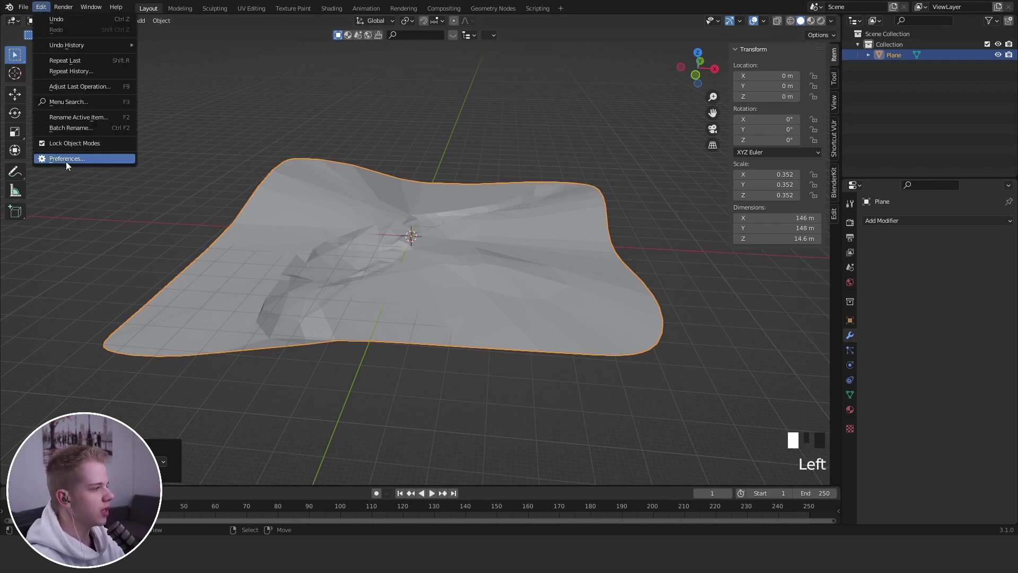
{"action": "left_click", "coordinate": [61, 154]}
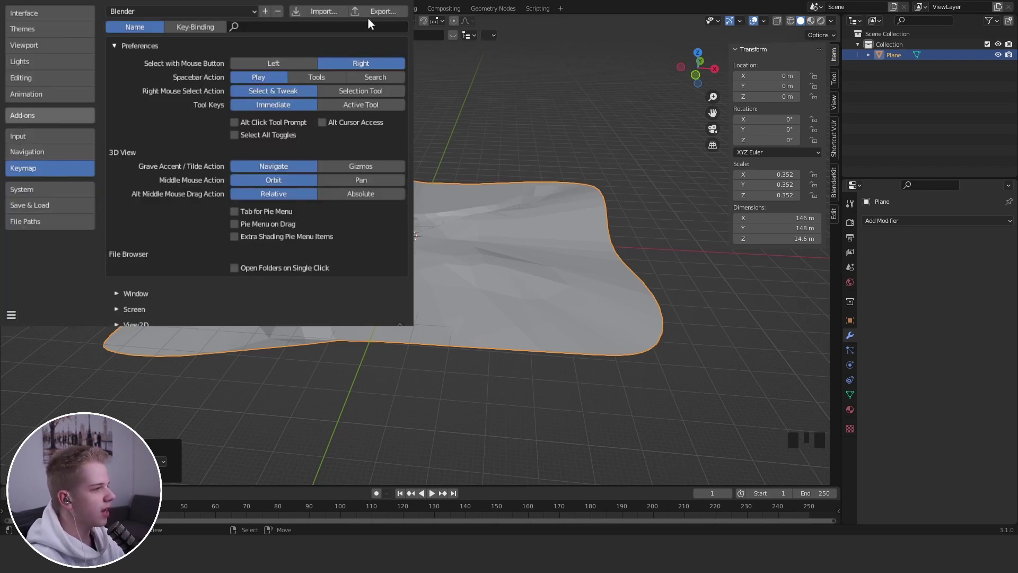
{"action": "left_click", "coordinate": [50, 115]}
{"action": "left_click", "coordinate": [359, 27]}
{"action": "type", "text": "A.n"}
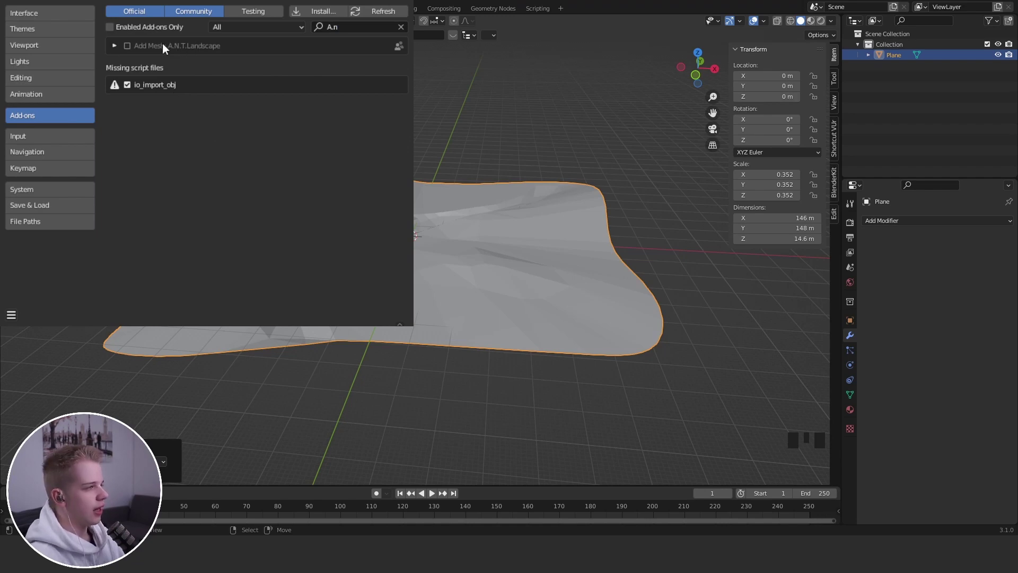
{"action": "left_click", "coordinate": [128, 45]}
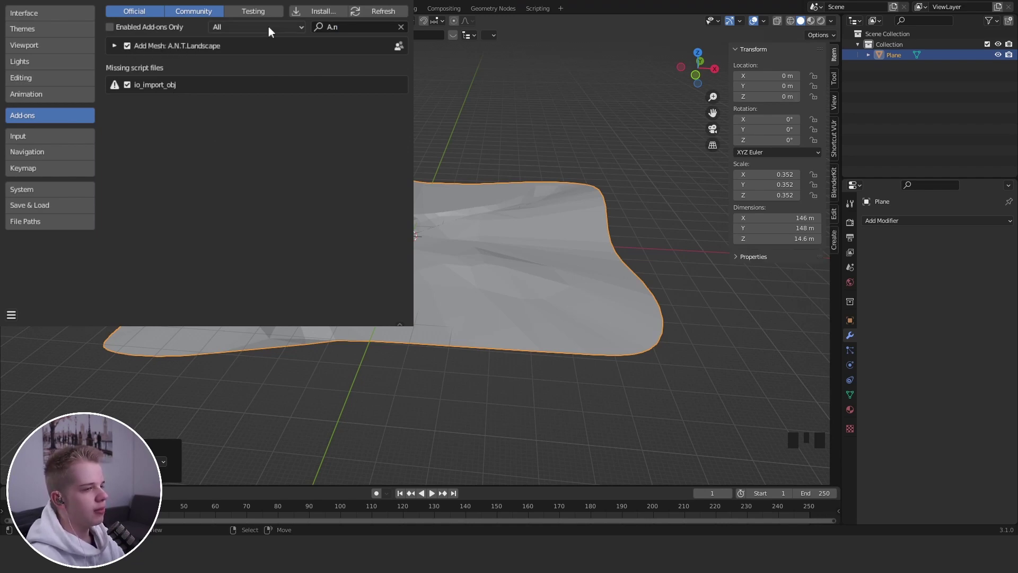
{"action": "left_click", "coordinate": [401, 2]}
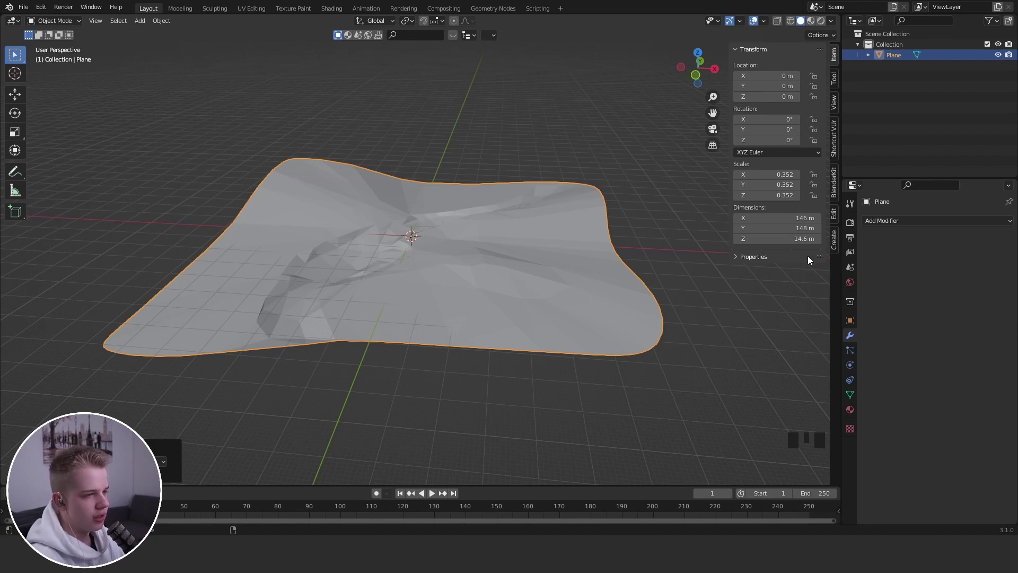
Add a Landscape mesh at the scene's centre with the default noise and size settings
{"action": "key", "text": "shift+a"}
{"action": "mouse_move", "coordinate": [447, 256]}
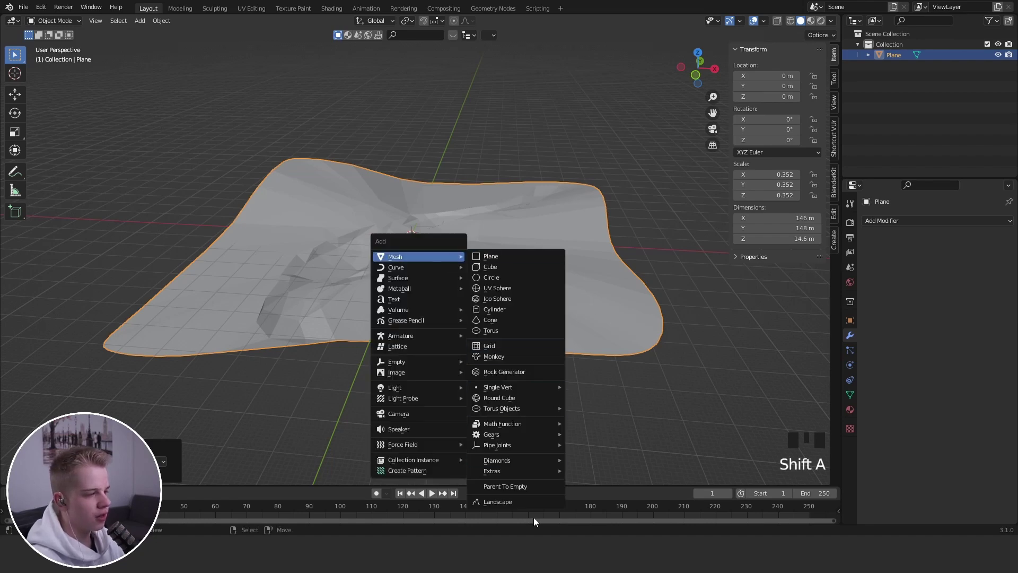
{"action": "left_click", "coordinate": [513, 503]}
{"action": "middle_click_drag", "start_coordinate": [451, 282], "coordinate": [583, 243]}
{"action": "scroll", "coordinate": [582, 243], "scroll_direction": "up", "scroll_amount": 3}
{"action": "scroll", "coordinate": [573, 280], "scroll_direction": "down", "scroll_amount": 2}
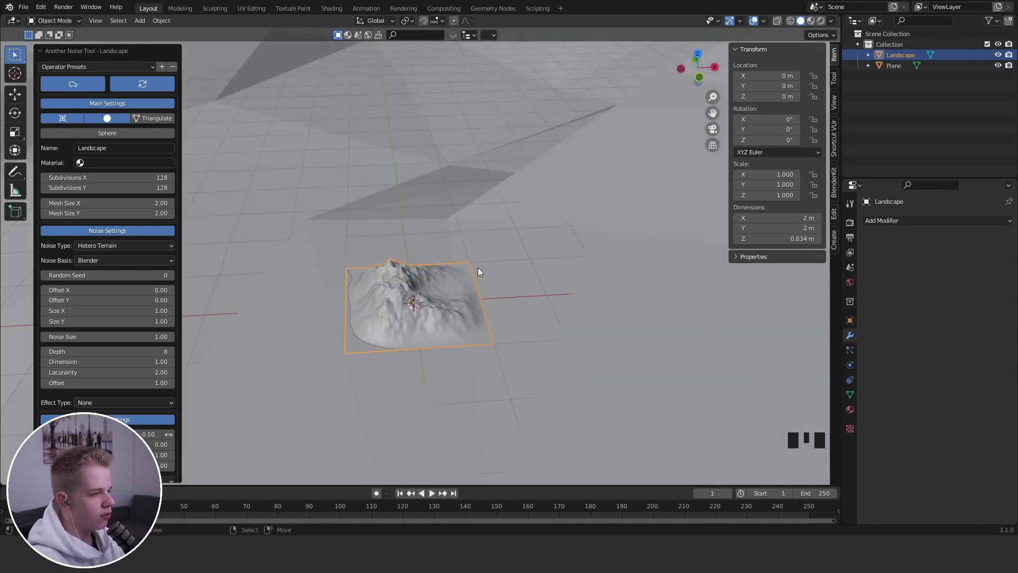
{"action": "scroll", "coordinate": [492, 234], "scroll_direction": "down", "scroll_amount": 11}
{"action": "scroll", "coordinate": [518, 247], "scroll_direction": "up", "scroll_amount": 4}
Add a Decimate modifier to the landscape with a collapse ratio of about 0.0612
{"action": "left_click", "coordinate": [917, 220]}
{"action": "left_click", "coordinate": [753, 290]}
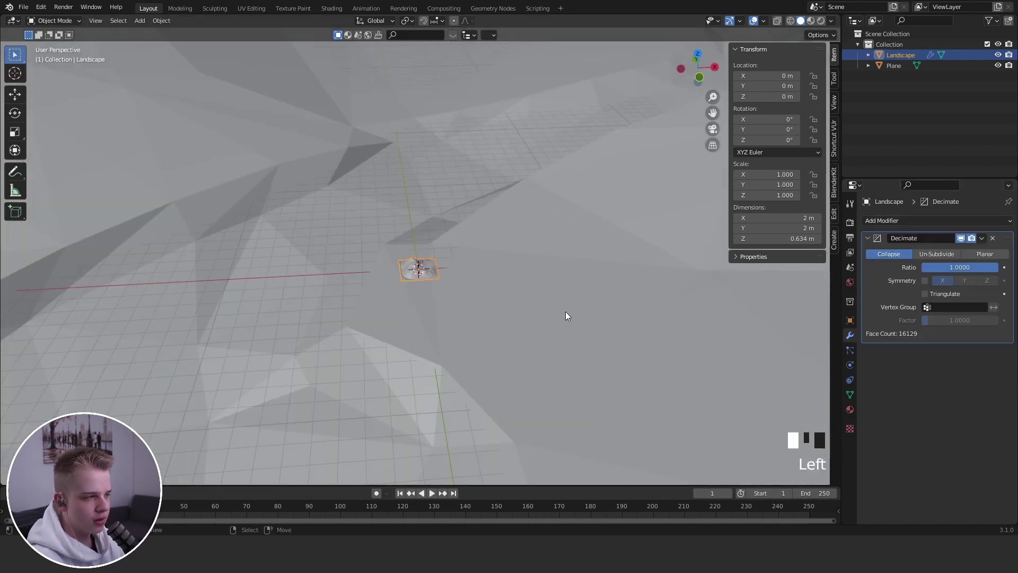
{"action": "scroll", "coordinate": [566, 312], "scroll_direction": "up", "scroll_amount": 3}
{"action": "left_click_drag", "start_coordinate": [976, 267], "coordinate": [926, 268]}
{"action": "key", "text": "w"}
{"action": "left_click", "coordinate": [521, 282]}
Scale the landscape up to about 57.5, rotate it to -56.4° around Z and move it beside the terrain
{"action": "scroll", "coordinate": [520, 282], "scroll_direction": "down", "scroll_amount": 10}
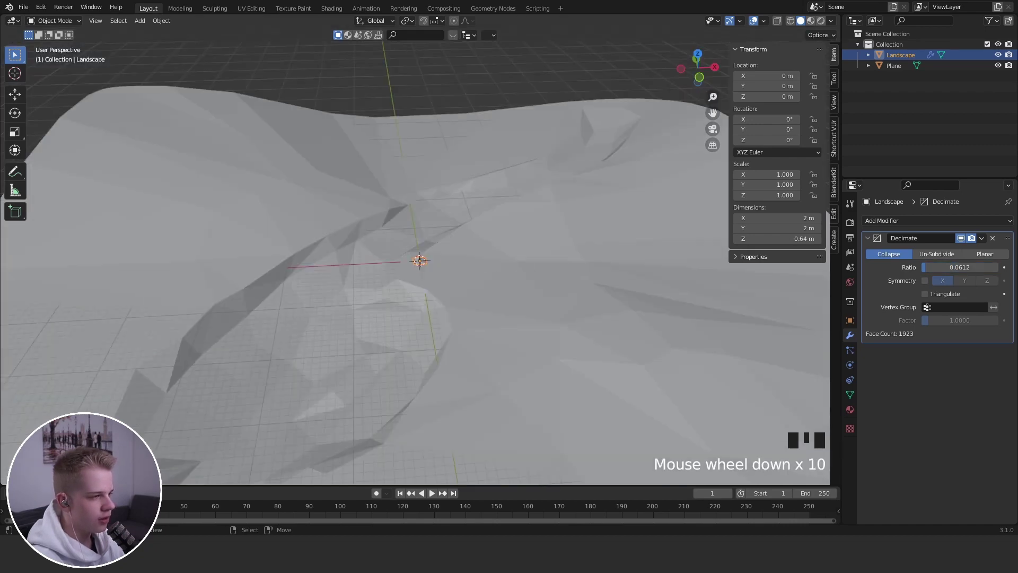
{"action": "key", "text": "s"}
{"action": "left_click", "coordinate": [559, 167]}
{"action": "scroll", "coordinate": [559, 167], "scroll_direction": "down", "scroll_amount": 5}
{"action": "key", "text": "s"}
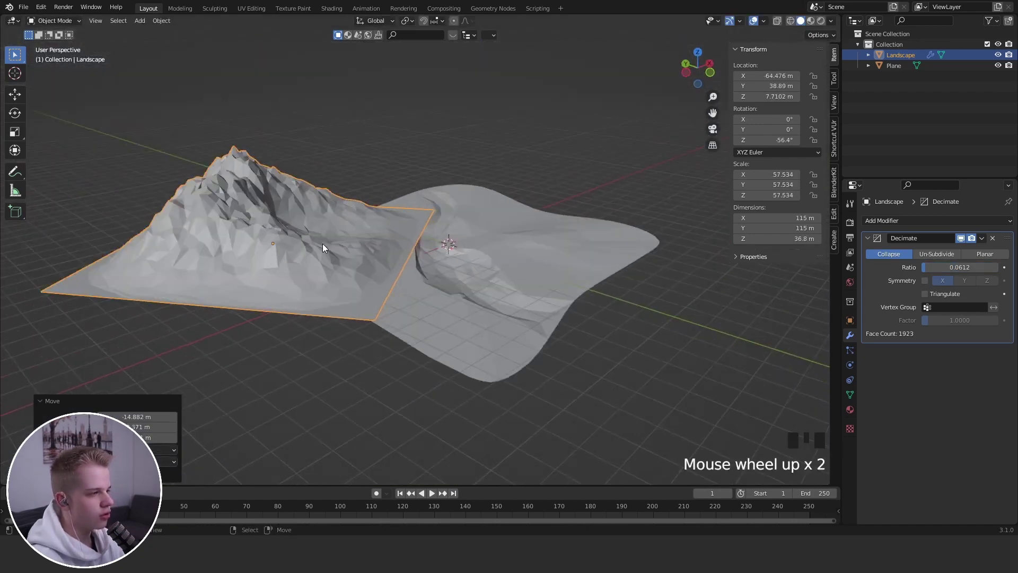
Position the mountain landscape over the terrain's back corner at about X -60.6 m, Y 59 m and Z -1.4 m
{"action": "middle_click_drag", "start_coordinate": [322, 244], "coordinate": [257, 271]}
{"action": "key", "text": "g"}
{"action": "left_click", "coordinate": [282, 266]}
{"action": "scroll", "coordinate": [321, 263], "scroll_direction": "up", "scroll_amount": 1}
{"action": "key", "text": "alt+a"}
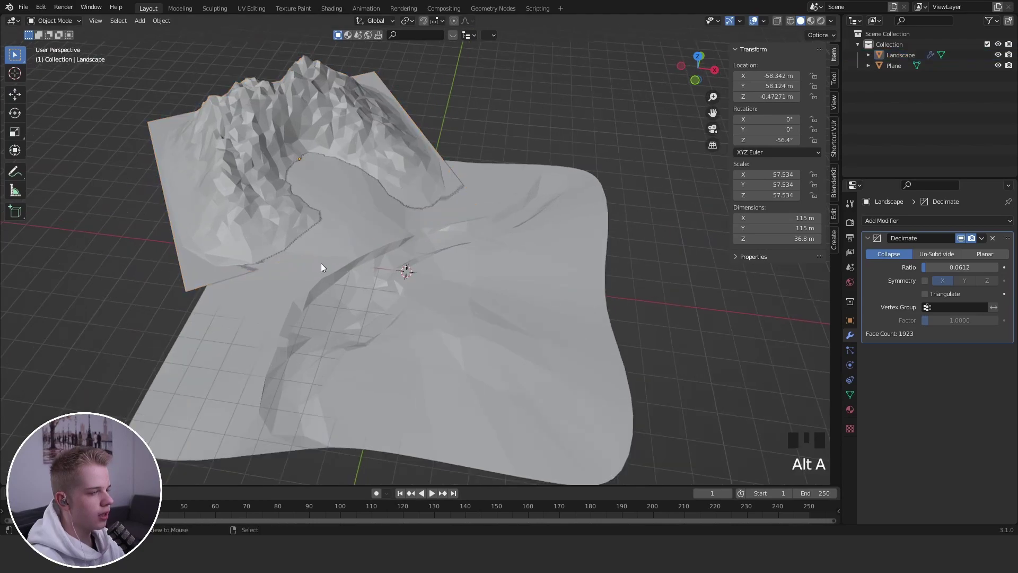
{"action": "middle_click_drag", "start_coordinate": [320, 263], "coordinate": [322, 208]}
{"action": "scroll", "coordinate": [388, 231], "scroll_direction": "down", "scroll_amount": 4}
{"action": "scroll", "coordinate": [389, 231], "scroll_direction": "up", "scroll_amount": 2}
{"action": "left_click", "coordinate": [366, 220]}
{"action": "key", "text": "g"}
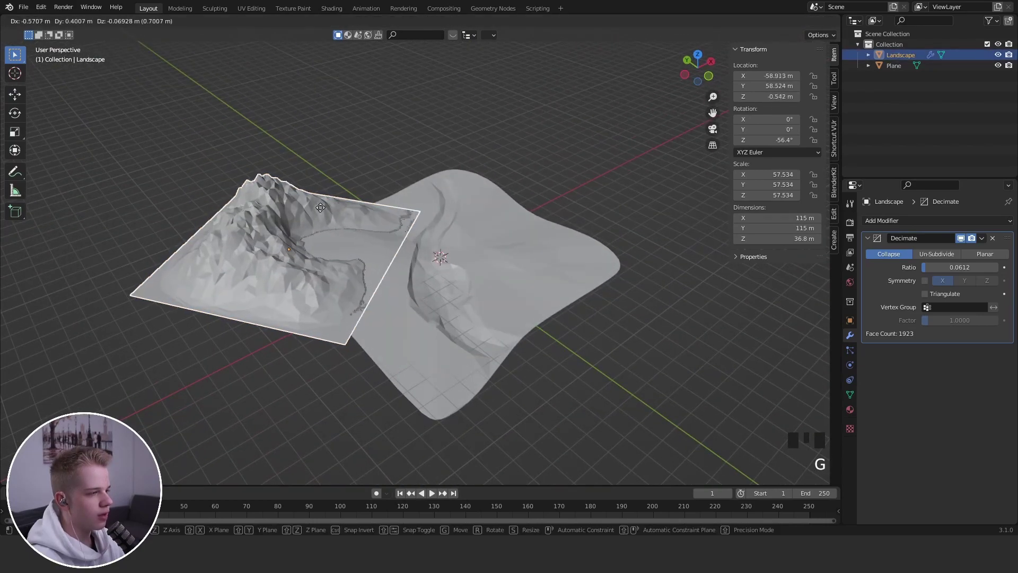
{"action": "left_click", "coordinate": [416, 259]}
Select the terrain and carve its surface beside the mountain in Sculpt Mode with an inverted stroke
{"action": "mouse_move", "coordinate": [415, 260]}
{"action": "middle_mouse_down"}
{"action": "mouse_move", "coordinate": [352, 287]}
{"action": "mouse_move", "coordinate": [416, 278]}
{"action": "mouse_move", "coordinate": [371, 240]}
{"action": "mouse_move", "coordinate": [391, 237]}
{"action": "middle_mouse_up"}
{"action": "scroll", "coordinate": [371, 240], "scroll_direction": "up", "scroll_amount": 3}
{"action": "right_click", "coordinate": [392, 244]}
{"action": "key", "text": "ctrl+Tab"}
{"action": "left_click_drag", "start_coordinate": [392, 235], "coordinate": [373, 187], "text": "ctrl"}
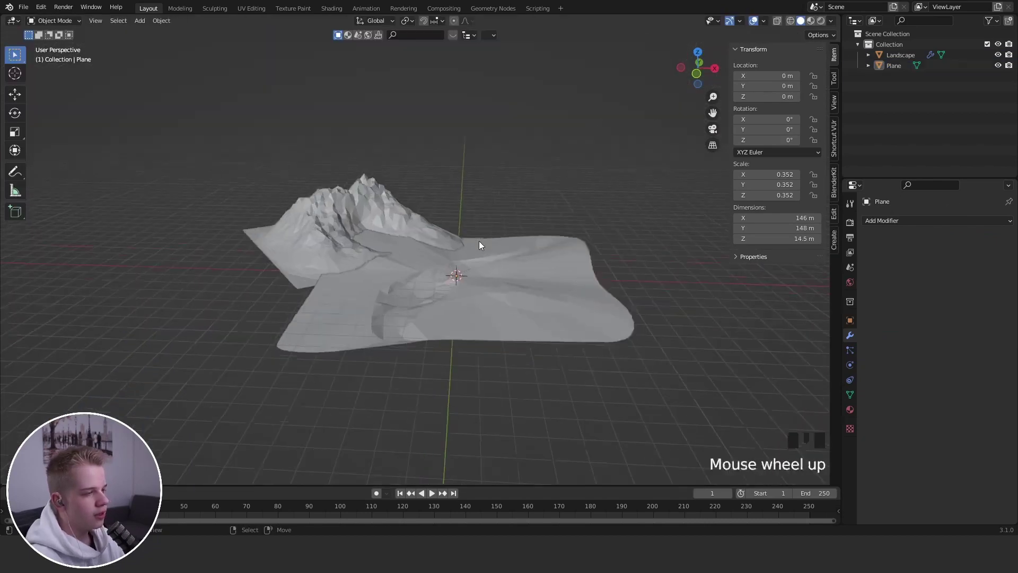
Duplicate the mountain landscape in top view, rotate the copy to about -90° around Z and place it near X -52.8 m, Y -84.4 m
{"action": "scroll", "coordinate": [479, 241], "scroll_direction": "up", "scroll_amount": 4}
{"action": "middle_click_drag", "start_coordinate": [479, 241], "coordinate": [484, 275]}
{"action": "scroll", "coordinate": [485, 275], "scroll_direction": "down", "scroll_amount": 3}
{"action": "right_click", "coordinate": [342, 198]}
{"action": "scroll", "coordinate": [456, 255], "scroll_direction": "down", "scroll_amount": 4}
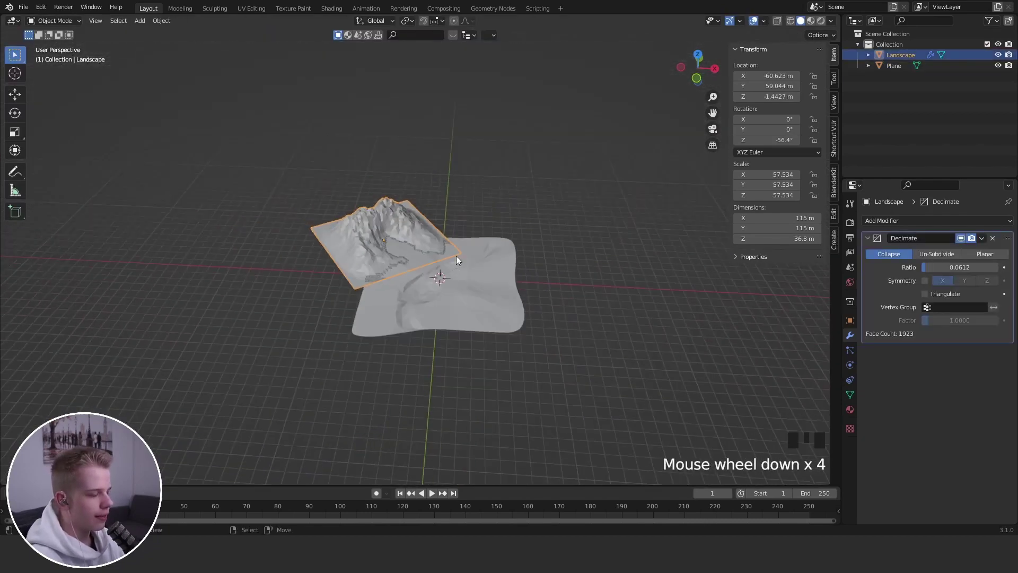
{"action": "key", "text": "KP_7"}
{"action": "middle_click_drag", "start_coordinate": [465, 214], "coordinate": [464, 180], "text": "shift"}
{"action": "key", "text": "shift+d"}
{"action": "left_click", "coordinate": [504, 319]}
{"action": "key", "text": "r"}
{"action": "left_click", "coordinate": [493, 386]}
{"action": "key", "text": "g"}
{"action": "left_click", "coordinate": [456, 427]}
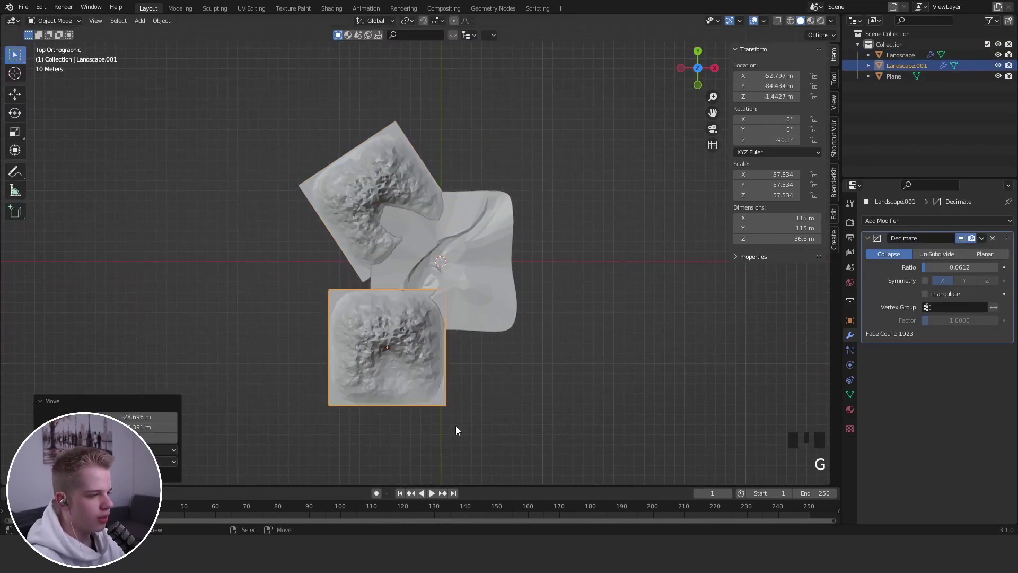
Turn the duplicated mountain to about -136° around Z, shift it beside the terrain and delete it
{"action": "key", "text": "r"}
{"action": "left_click", "coordinate": [562, 388]}
{"action": "middle_click_drag", "start_coordinate": [561, 388], "coordinate": [548, 298]}
{"action": "scroll", "coordinate": [548, 298], "scroll_direction": "up", "scroll_amount": 4}
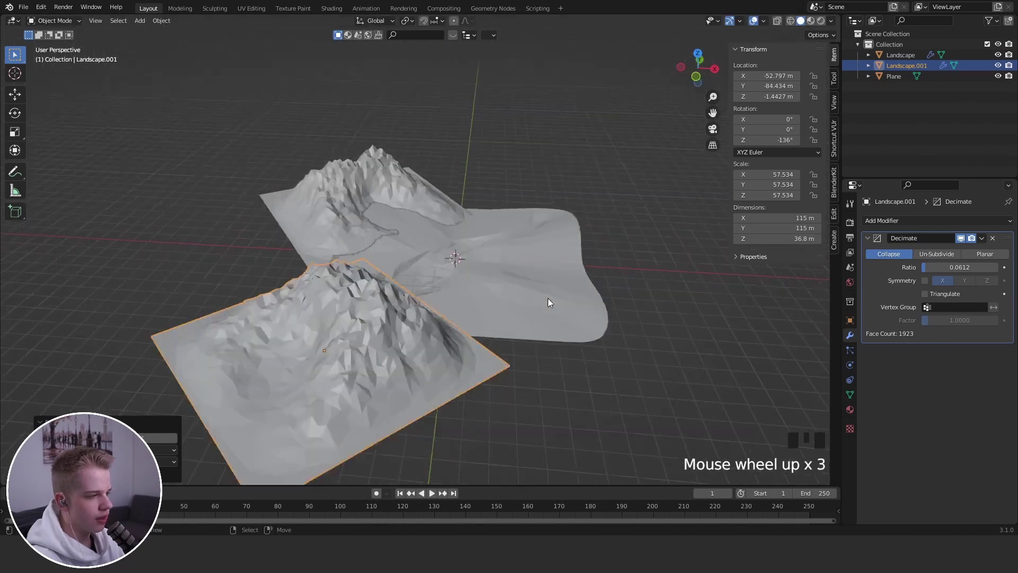
{"action": "key", "text": "g"}
{"action": "left_click", "coordinate": [492, 309]}
{"action": "key", "text": "x"}
{"action": "left_click", "coordinate": [434, 333]}
Carve the terrain's channel deeper in Sculpt Mode with an inverted 51 px Clay Strips stroke, and return to Object Mode with nothing selected
{"action": "right_click", "coordinate": [472, 329]}
{"action": "key", "text": "ctrl+Tab"}
{"action": "left_click", "coordinate": [477, 371]}
{"action": "middle_click_drag", "start_coordinate": [439, 297], "coordinate": [434, 317]}
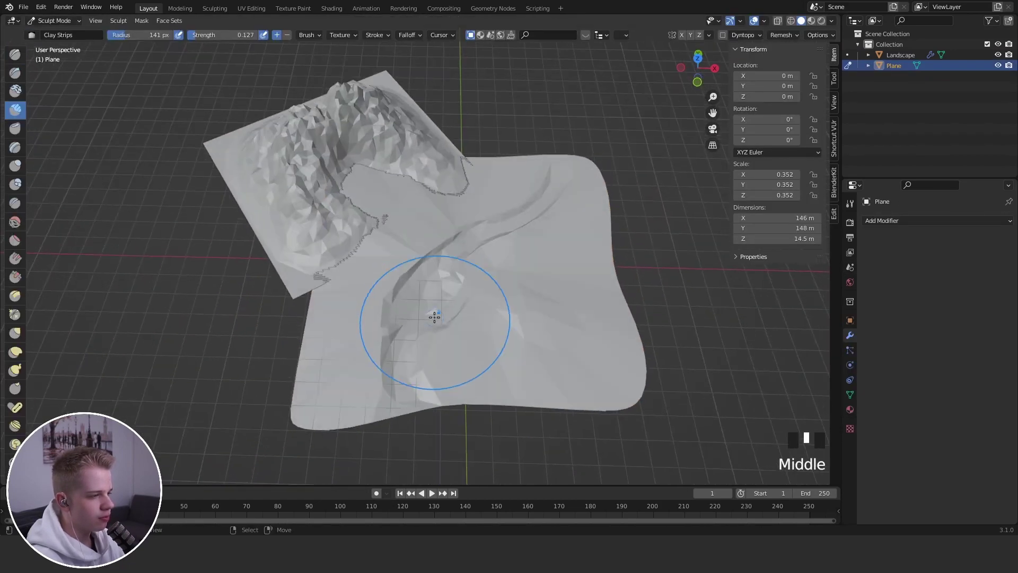
{"action": "scroll", "coordinate": [415, 287], "scroll_direction": "up", "scroll_amount": 4}
{"action": "key", "text": "f"}
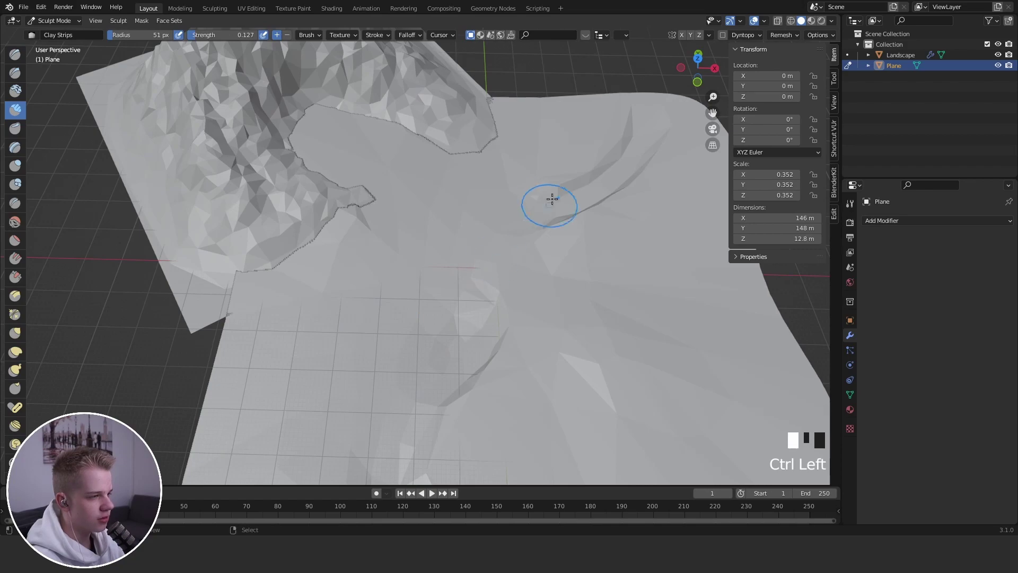
{"action": "left_click_drag", "start_coordinate": [552, 199], "coordinate": [452, 290], "text": "ctrl"}
{"action": "mouse_move", "coordinate": [472, 307]}
{"action": "middle_mouse_down"}
{"action": "mouse_move", "coordinate": [519, 364]}
{"action": "mouse_move", "coordinate": [495, 314]}
{"action": "middle_mouse_up"}
{"action": "key", "text": "ctrl+Tab"}
{"action": "left_click", "coordinate": [317, 337]}
{"action": "key", "text": "alt+a"}
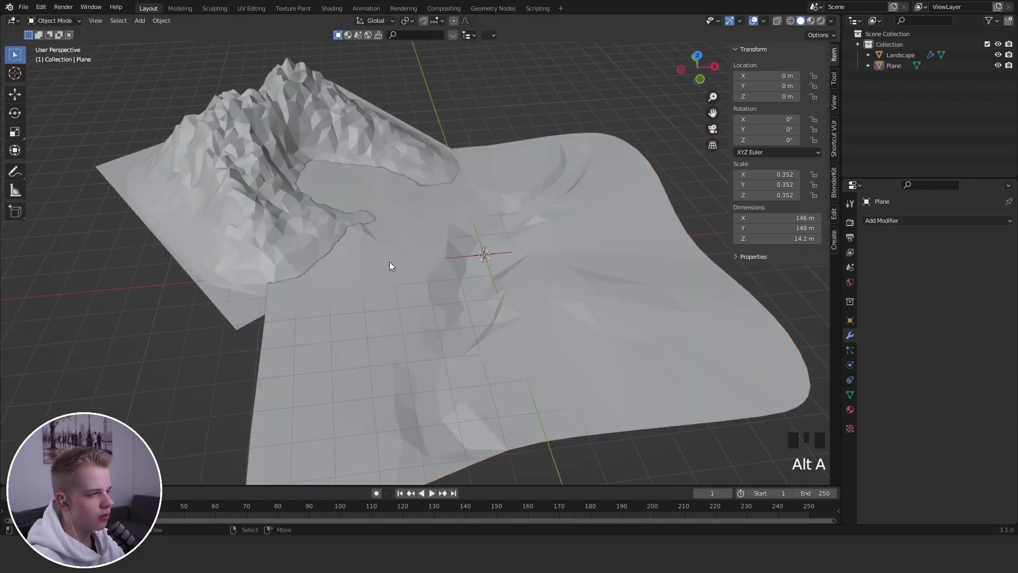
Duplicate the mountain landscape in top view, place the copy beside the original and rotate it to about 37.1° around Z
{"action": "scroll", "coordinate": [389, 262], "scroll_direction": "down", "scroll_amount": 4}
{"action": "middle_click_drag", "start_coordinate": [389, 262], "coordinate": [379, 211]}
{"action": "scroll", "coordinate": [378, 211], "scroll_direction": "up", "scroll_amount": 3}
{"action": "right_click", "coordinate": [336, 186]}
{"action": "key", "text": "KP_7"}
{"action": "scroll", "coordinate": [396, 171], "scroll_direction": "down", "scroll_amount": 5}
{"action": "key", "text": "shift+d"}
{"action": "left_click", "coordinate": [367, 300]}
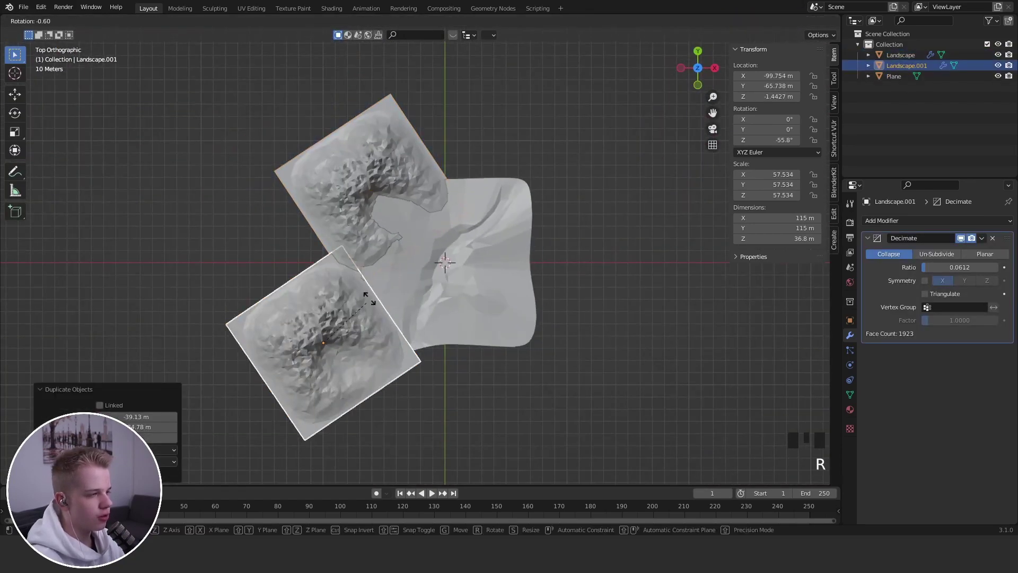
{"action": "left_click", "coordinate": [252, 273]}
Move the mountain copy to about X -83.1 m, Y -48.7 m, Z -5.7 m and rotate it to about 10.9° around Z
{"action": "middle_click_drag", "start_coordinate": [252, 273], "coordinate": [340, 186]}
{"action": "scroll", "coordinate": [345, 191], "scroll_direction": "up", "scroll_amount": 3}
{"action": "key", "text": "g"}
{"action": "left_click", "coordinate": [391, 225]}
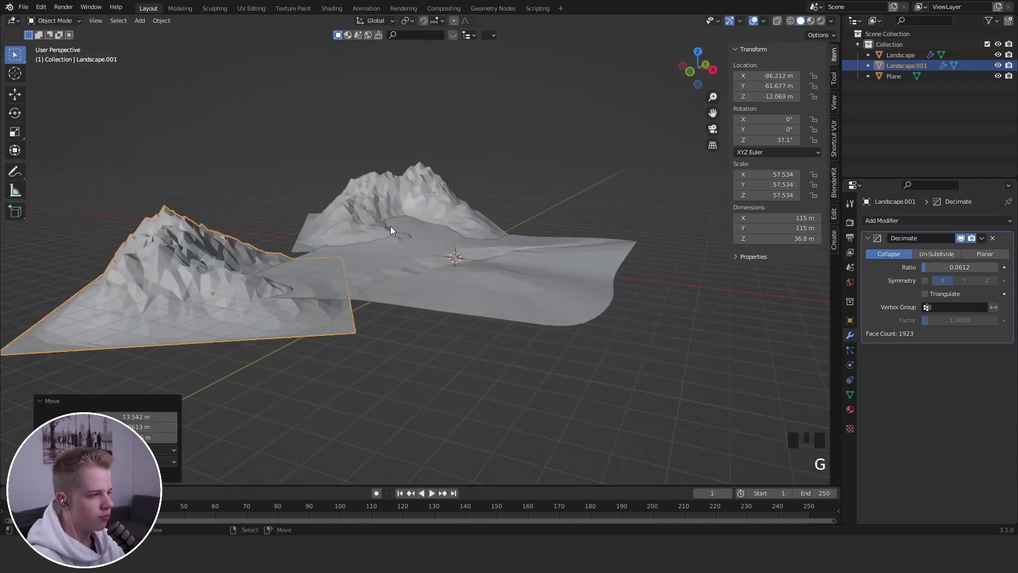
{"action": "middle_click_drag", "start_coordinate": [390, 226], "coordinate": [400, 281]}
{"action": "key", "text": "g"}
{"action": "middle_click_drag", "start_coordinate": [445, 240], "coordinate": [446, 238]}
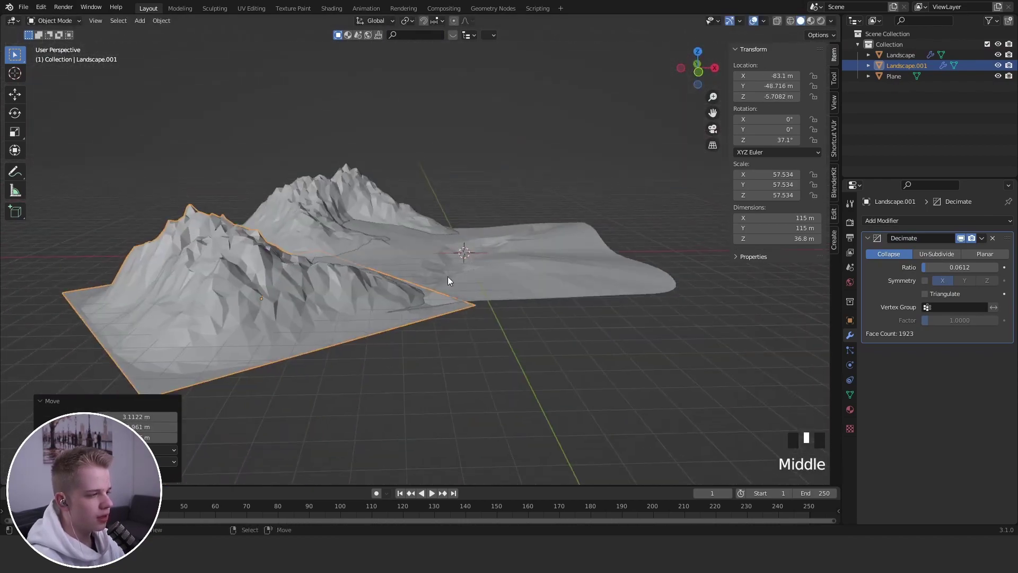
{"action": "key", "text": "r"}
{"action": "key", "text": "z"}
{"action": "left_click", "coordinate": [386, 338]}
Inspect the terrain and both mountains from ground level in Material Preview and return to Solid shading
{"action": "mouse_move", "coordinate": [386, 338]}
{"action": "middle_mouse_down"}
{"action": "mouse_move", "coordinate": [284, 365]}
{"action": "mouse_move", "coordinate": [432, 231]}
{"action": "mouse_move", "coordinate": [454, 256]}
{"action": "mouse_move", "coordinate": [429, 235]}
{"action": "middle_mouse_up"}
{"action": "scroll", "coordinate": [446, 254], "scroll_direction": "up", "scroll_amount": 4}
{"action": "scroll", "coordinate": [428, 235], "scroll_direction": "up", "scroll_amount": 1}
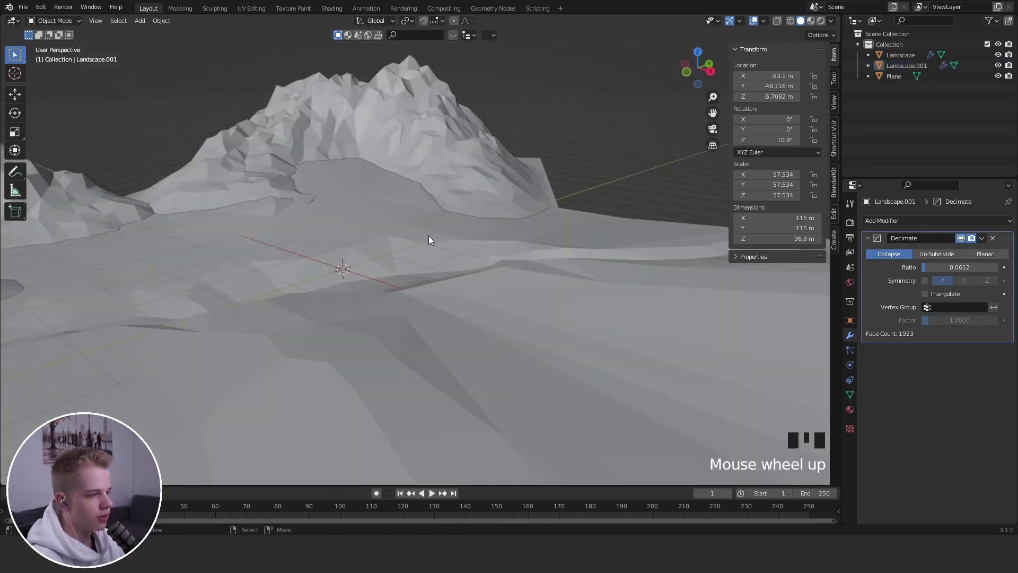
{"action": "key", "text": "z"}
{"action": "left_click", "coordinate": [445, 301]}
{"action": "scroll", "coordinate": [456, 286], "scroll_direction": "down", "scroll_amount": 3}
{"action": "mouse_move", "coordinate": [456, 281]}
{"action": "middle_mouse_down"}
{"action": "mouse_move", "coordinate": [481, 290]}
{"action": "mouse_move", "coordinate": [456, 270]}
{"action": "mouse_move", "coordinate": [564, 212]}
{"action": "middle_mouse_up"}
{"action": "scroll", "coordinate": [482, 290], "scroll_direction": "up", "scroll_amount": 4}
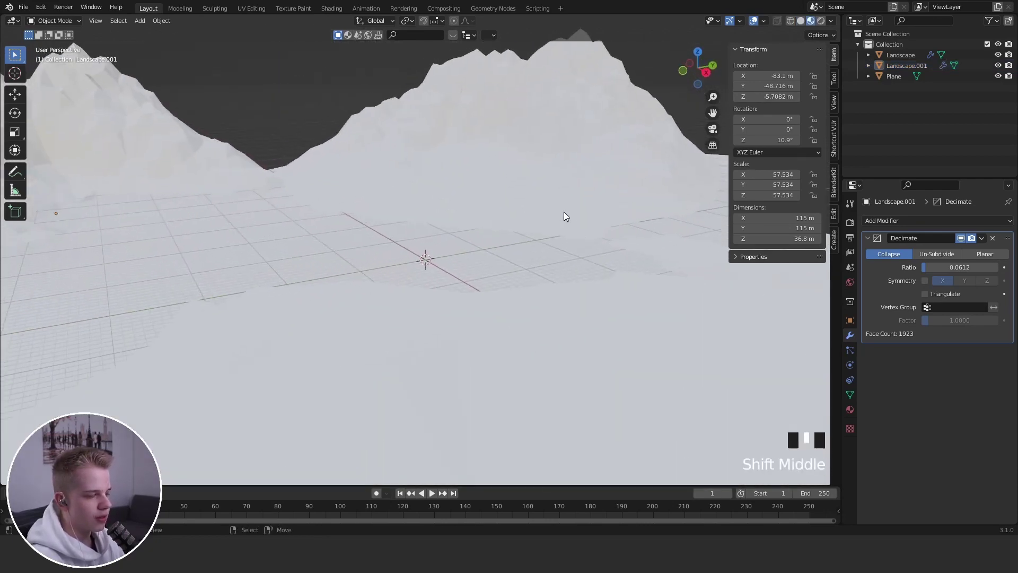
{"action": "left_click", "coordinate": [562, 206]}
{"action": "scroll", "coordinate": [532, 163], "scroll_direction": "down", "scroll_amount": 2}
{"action": "scroll", "coordinate": [531, 160], "scroll_direction": "up", "scroll_amount": 2}
{"action": "middle_click_drag", "start_coordinate": [504, 192], "coordinate": [434, 250], "text": "shift"}
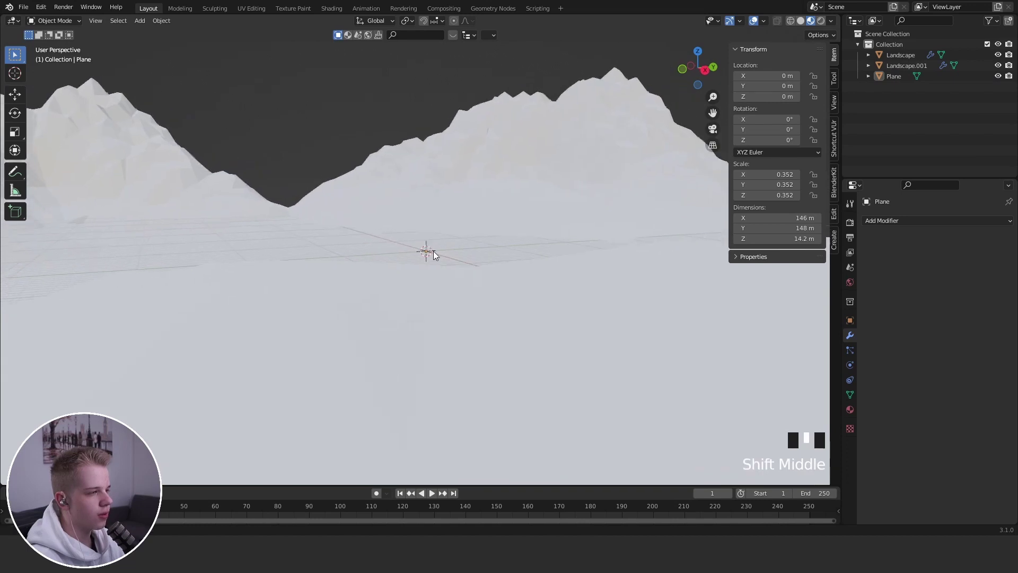
{"action": "key", "text": "z"}
{"action": "left_click", "coordinate": [486, 225]}
Add a camera and align it to the current view of the valley
{"action": "key", "text": "shift+a"}
{"action": "key", "text": "shift+a"}
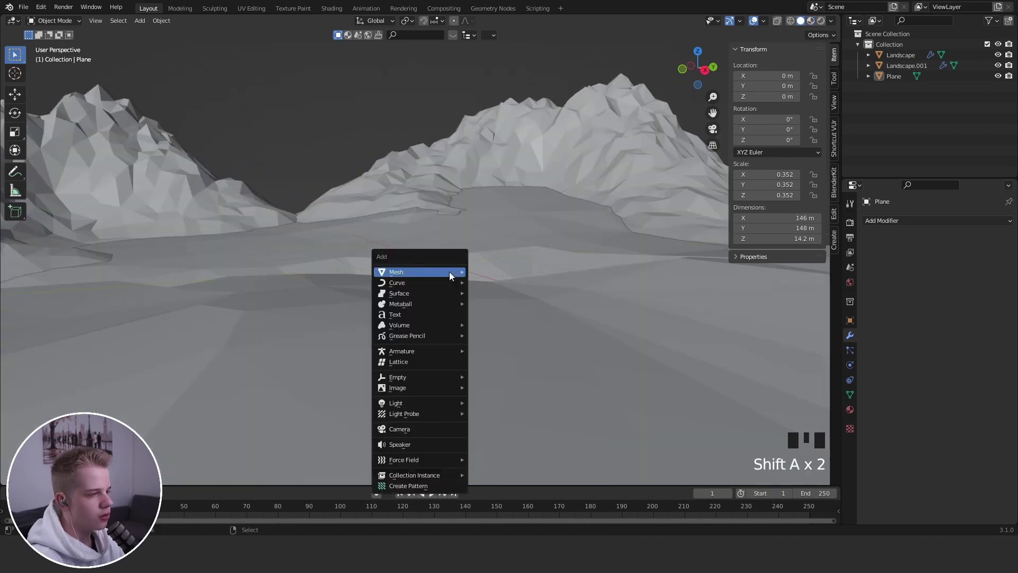
{"action": "left_click", "coordinate": [404, 428]}
{"action": "key", "text": "ctrl+alt+KP_0"}
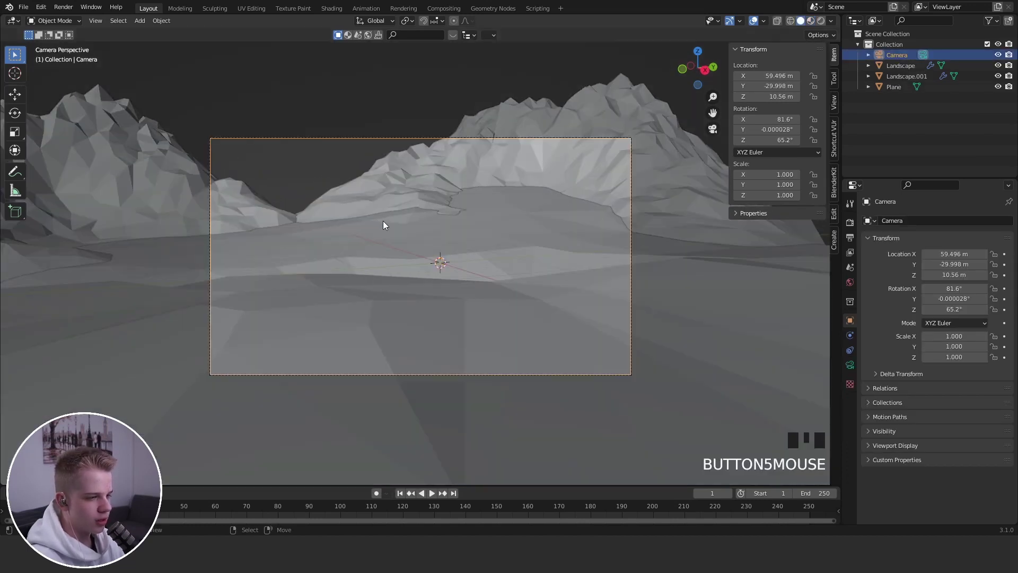
Fly the camera back and sideways to about X 65.2 m, Y -65.2 m, Z 11.5 m to frame the valley, and deselect it
{"action": "key", "text": "shift+f"}
{"action": "key", "text": "s"}
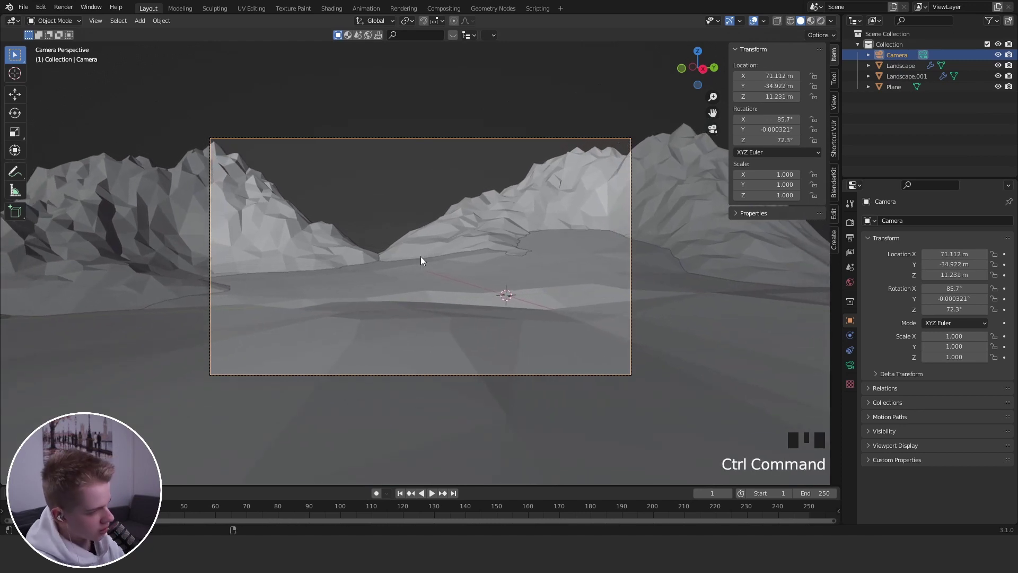
{"action": "key", "text": "shift+f"}
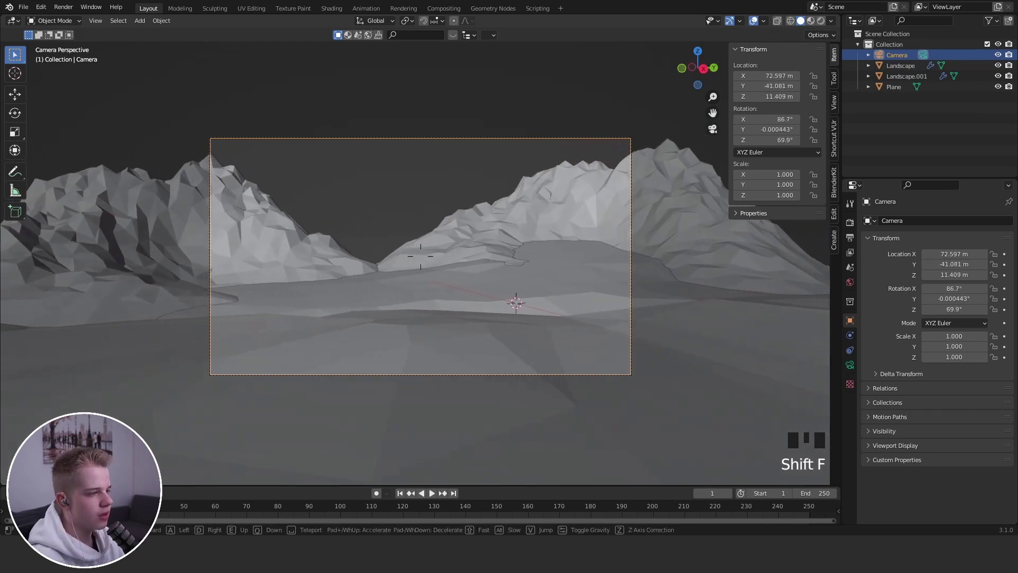
{"action": "key", "text": "s"}
{"action": "key", "text": "a"}
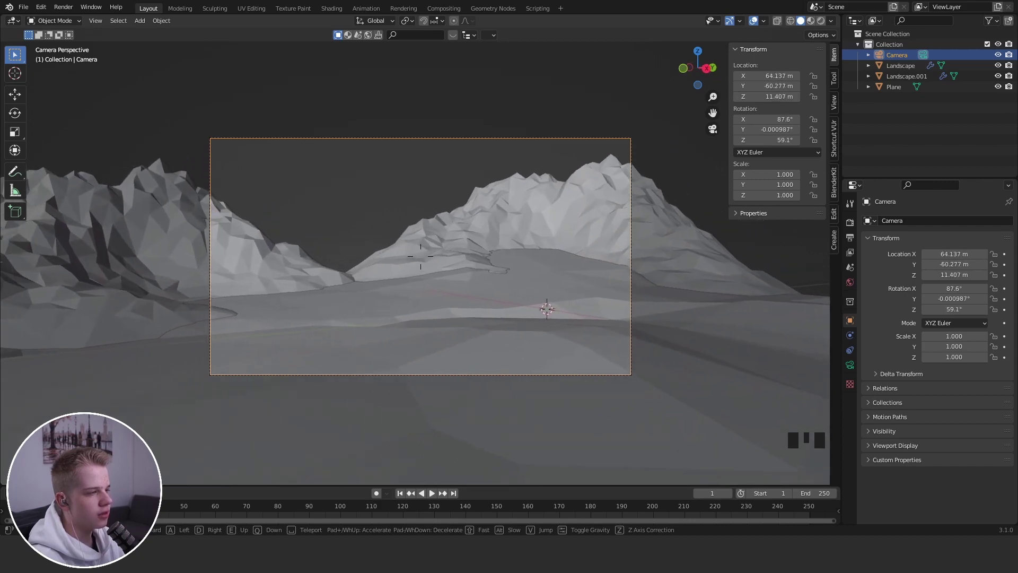
{"action": "left_click", "coordinate": [502, 274]}
{"action": "key", "text": "alt+a"}
Reshape the back mountain's ridge in Sculpt Mode using the Grab brush with a 191 px radius and 0.400 strength
{"action": "scroll", "coordinate": [548, 315], "scroll_direction": "up", "scroll_amount": 3}
{"action": "right_click", "coordinate": [421, 231]}
{"action": "key", "text": "ctrl+Tab"}
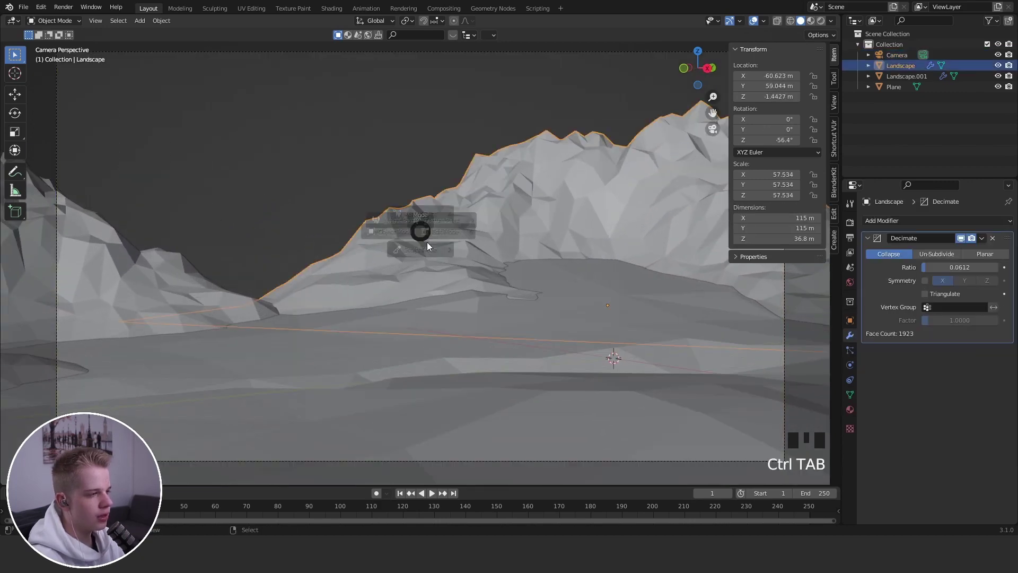
{"action": "left_click", "coordinate": [426, 247]}
{"action": "scroll", "coordinate": [403, 248], "scroll_direction": "down", "scroll_amount": 3}
{"action": "key", "text": "g"}
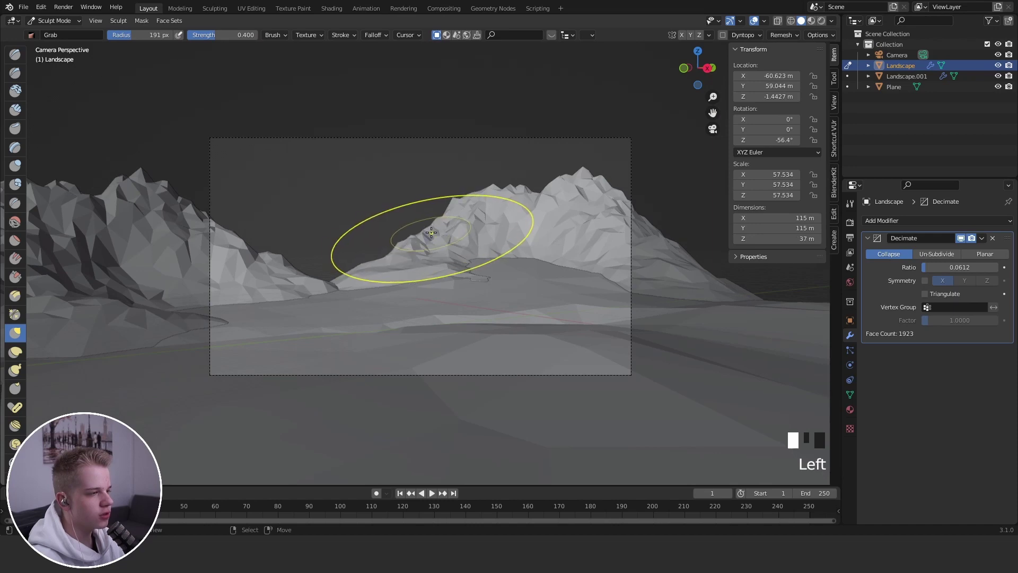
Leave Sculpt Mode and lower the second mountain's Decimate ratio to about 0.036
{"action": "middle_click_drag", "start_coordinate": [437, 248], "coordinate": [386, 272], "text": "shift"}
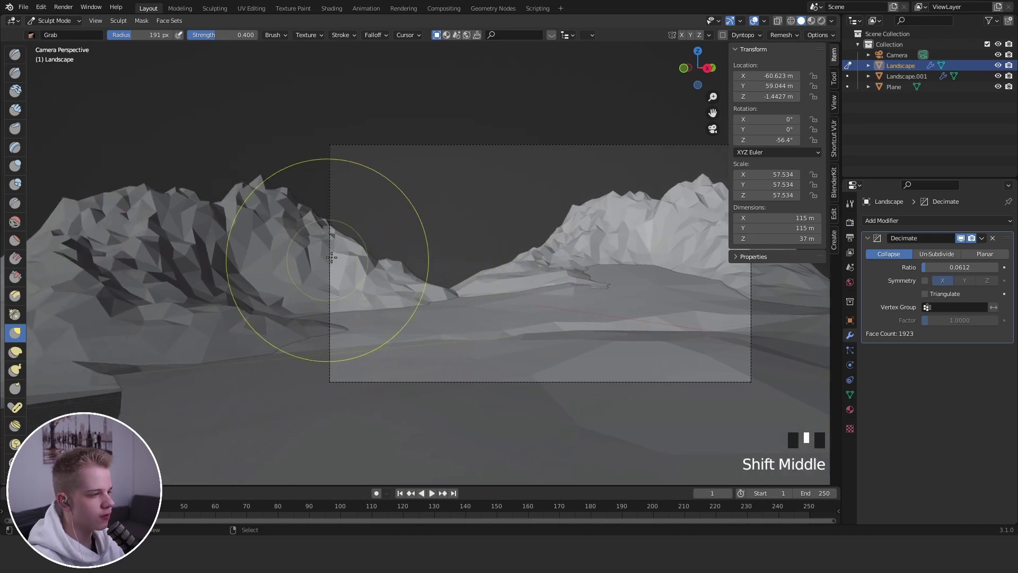
{"action": "key", "text": "ctrl+Tab"}
{"action": "right_click", "coordinate": [265, 257]}
{"action": "left_click_drag", "start_coordinate": [975, 267], "coordinate": [946, 266], "text": "shift"}
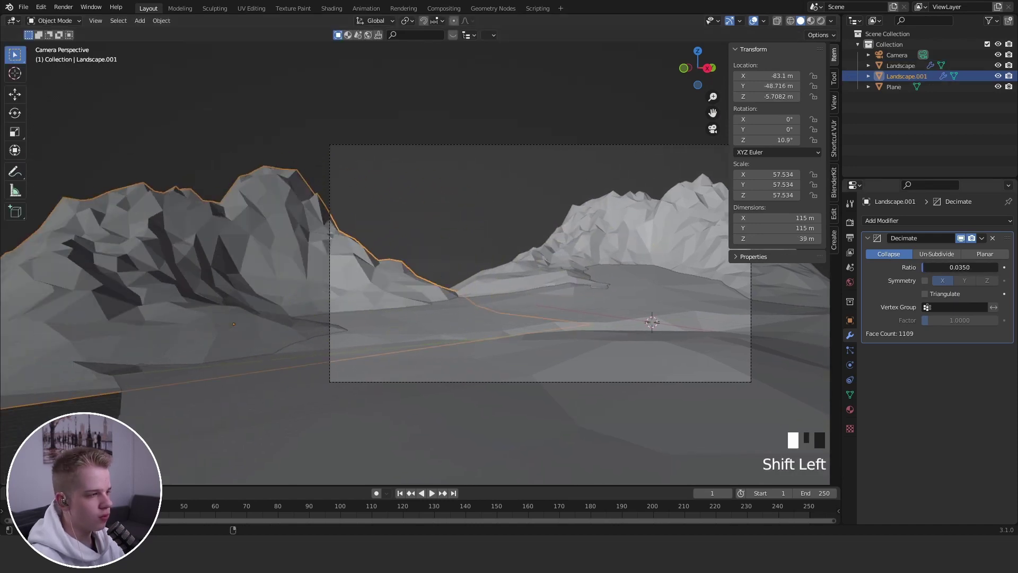
Check the reshaped mountains in Material Preview from the camera and from outside the scene
{"action": "key", "text": "z"}
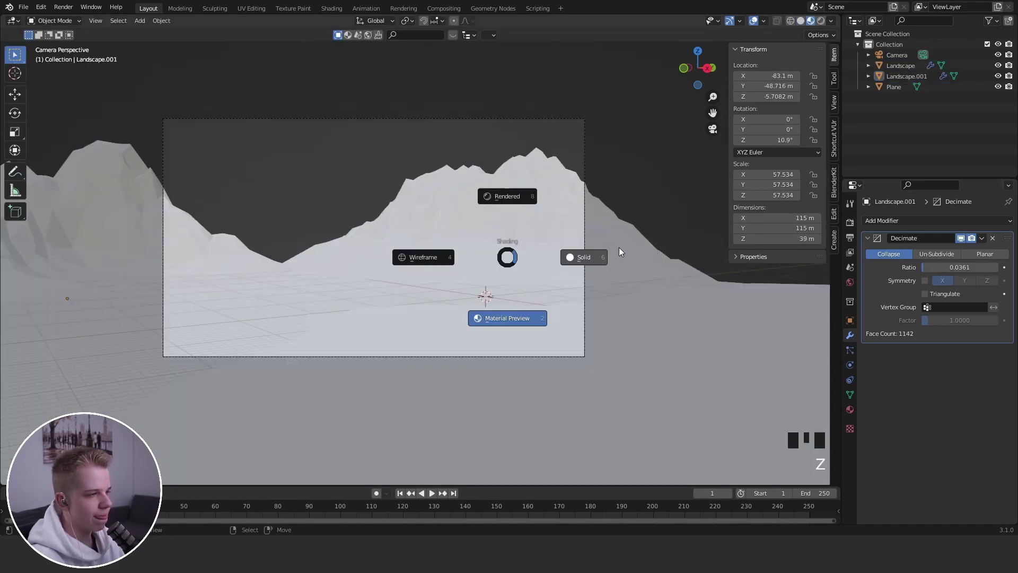
{"action": "key", "text": "z"}
{"action": "left_click", "coordinate": [613, 365]}
{"action": "scroll", "coordinate": [431, 296], "scroll_direction": "down", "scroll_amount": 1}
{"action": "middle_click_drag", "start_coordinate": [431, 296], "coordinate": [491, 305]}
{"action": "scroll", "coordinate": [492, 305], "scroll_direction": "down", "scroll_amount": 4}
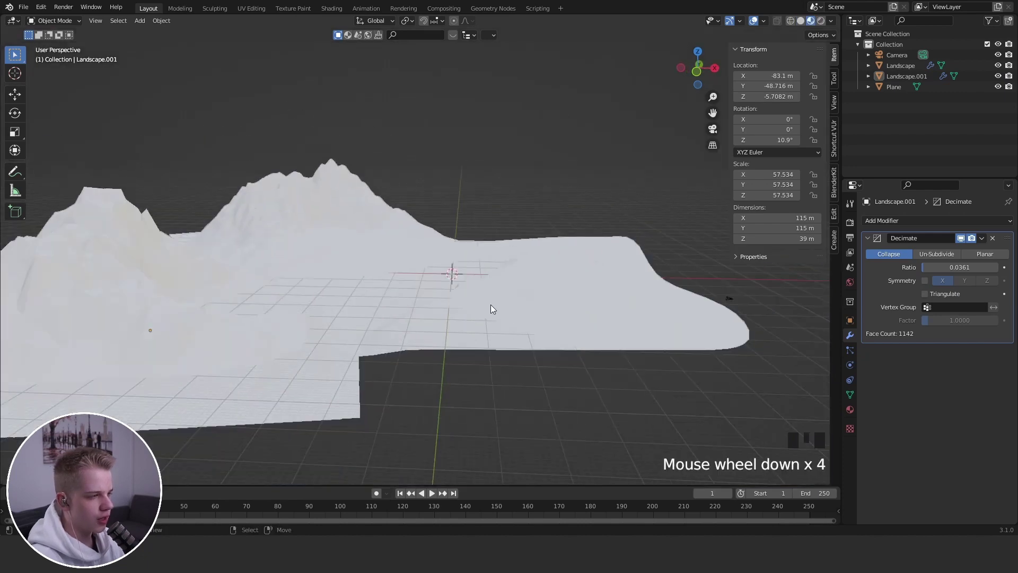
Return to Solid shading and give the mountain landscapes a new material with a dark grey base color
{"action": "key", "text": "z"}
{"action": "left_click", "coordinate": [850, 410]}
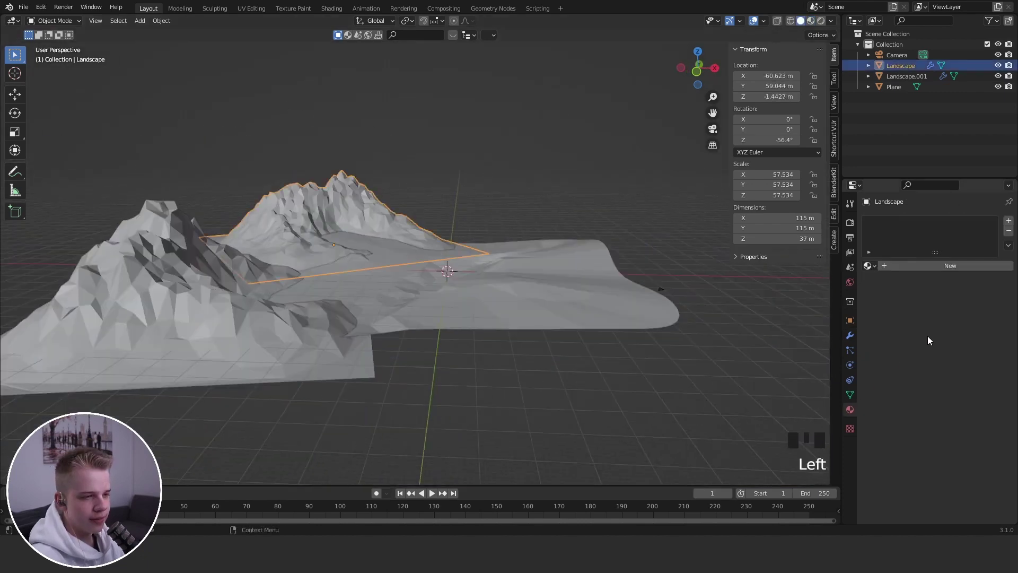
{"action": "left_click", "coordinate": [960, 265]}
{"action": "left_click", "coordinate": [977, 378]}
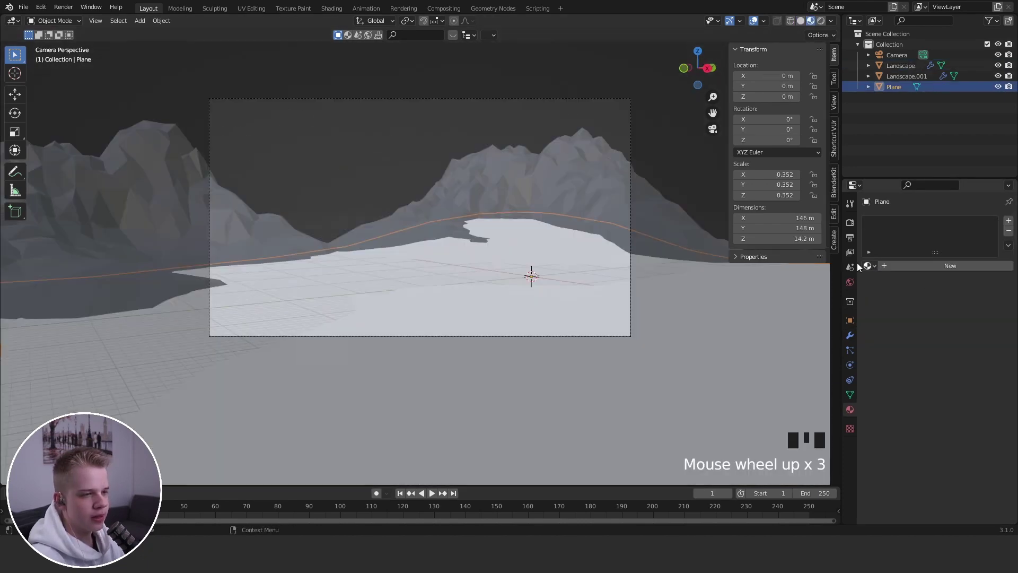
Assign the existing Material to the terrain plane and set its base color to light green with hue 0.289 and value 0.800
{"action": "left_click", "coordinate": [874, 265]}
{"action": "left_click", "coordinate": [911, 281]}
{"action": "left_click", "coordinate": [965, 377]}
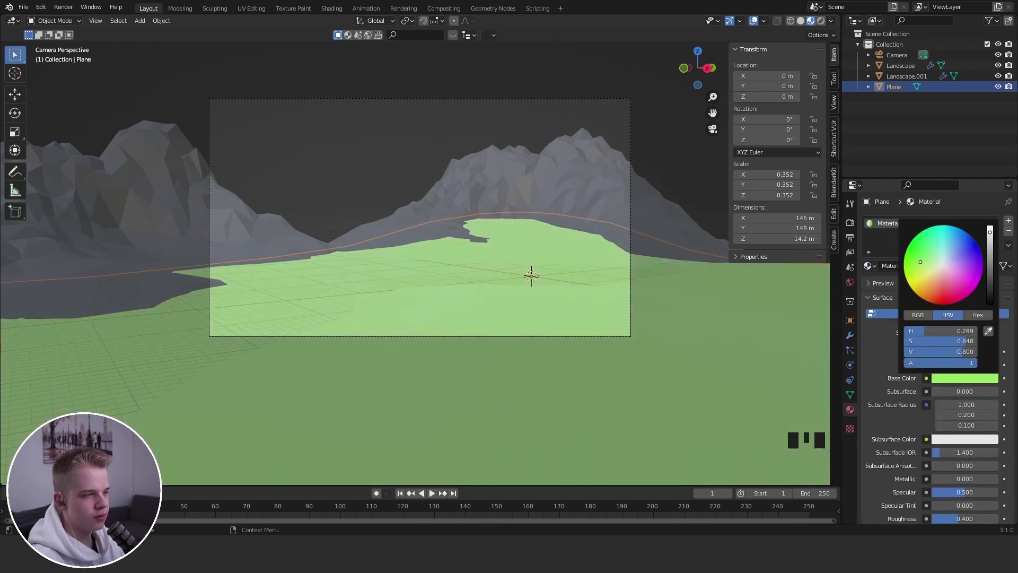
Look over the green terrain from above and preview the camera view in Rendered shading
{"action": "scroll", "coordinate": [595, 231], "scroll_direction": "down", "scroll_amount": 6}
{"action": "mouse_move", "coordinate": [595, 231]}
{"action": "middle_mouse_down"}
{"action": "mouse_move", "coordinate": [497, 269]}
{"action": "mouse_move", "coordinate": [489, 320]}
{"action": "middle_mouse_up"}
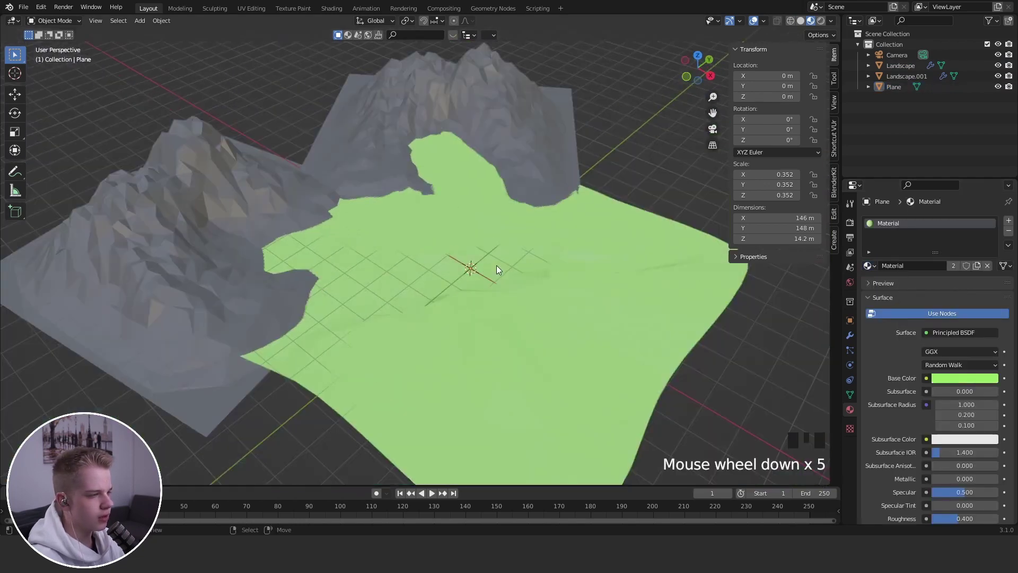
{"action": "scroll", "coordinate": [489, 321], "scroll_direction": "up", "scroll_amount": 7}
{"action": "key", "text": "KP_7"}
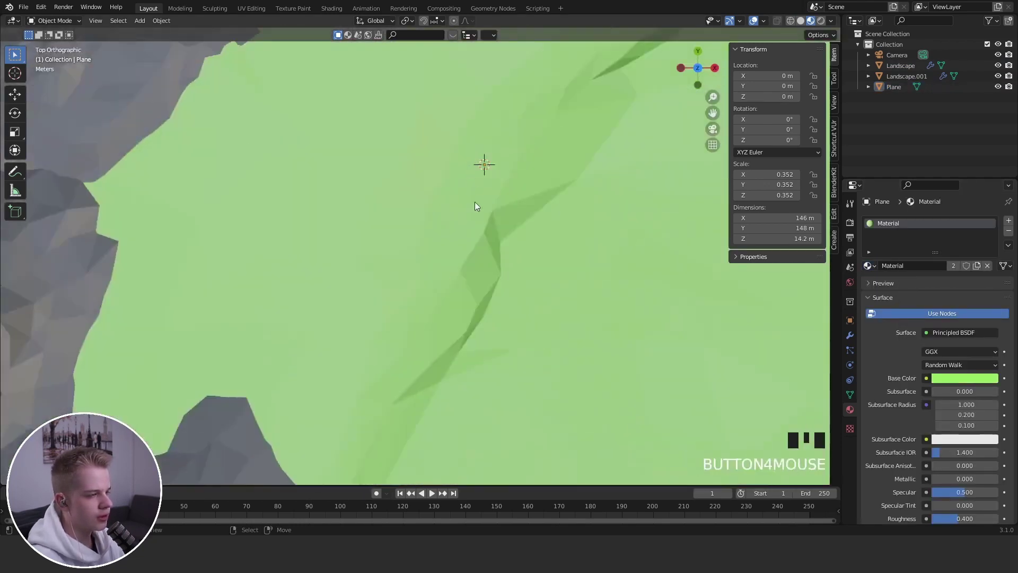
{"action": "key", "text": "KP_0"}
{"action": "key", "text": "z"}
{"action": "scroll", "coordinate": [480, 154], "scroll_direction": "up", "scroll_amount": 3}
Set the render engine to Cycles with 5 viewport samples and enable Render Region
{"action": "left_click", "coordinate": [849, 223]}
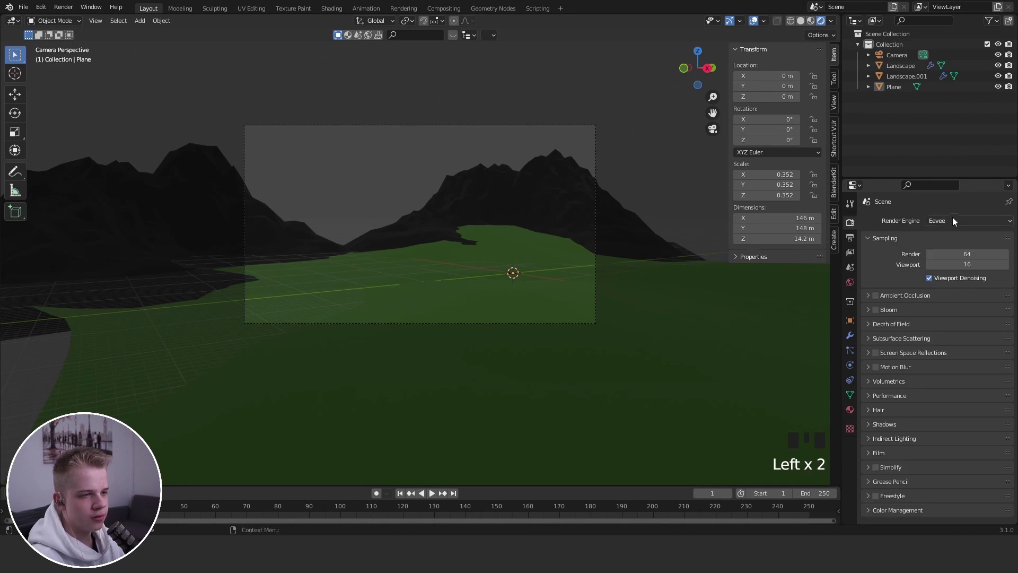
{"action": "left_click", "coordinate": [953, 219]}
{"action": "left_click", "coordinate": [955, 220]}
{"action": "left_click", "coordinate": [940, 257]}
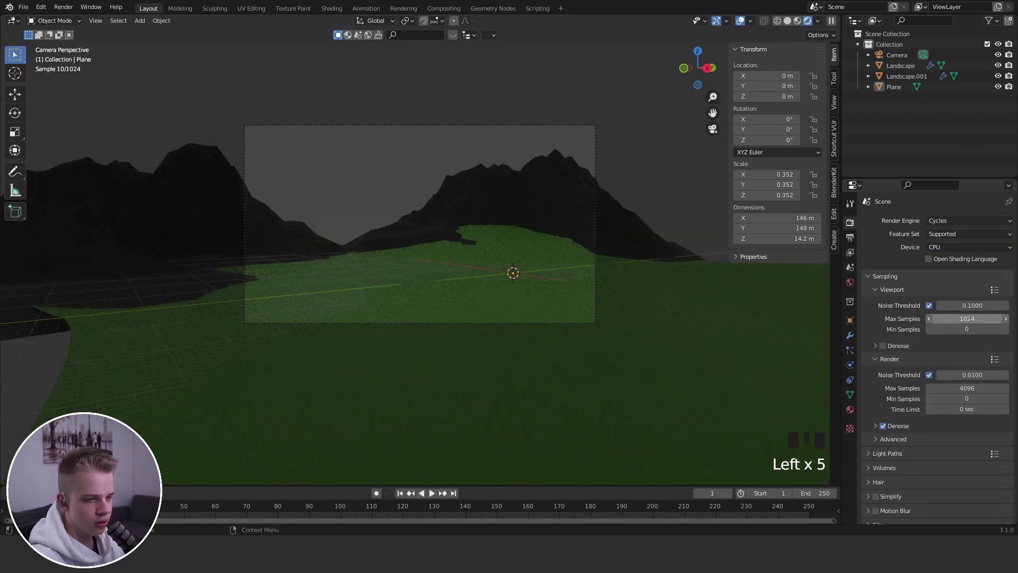
{"action": "left_click", "coordinate": [850, 237]}
{"action": "left_click", "coordinate": [929, 293]}
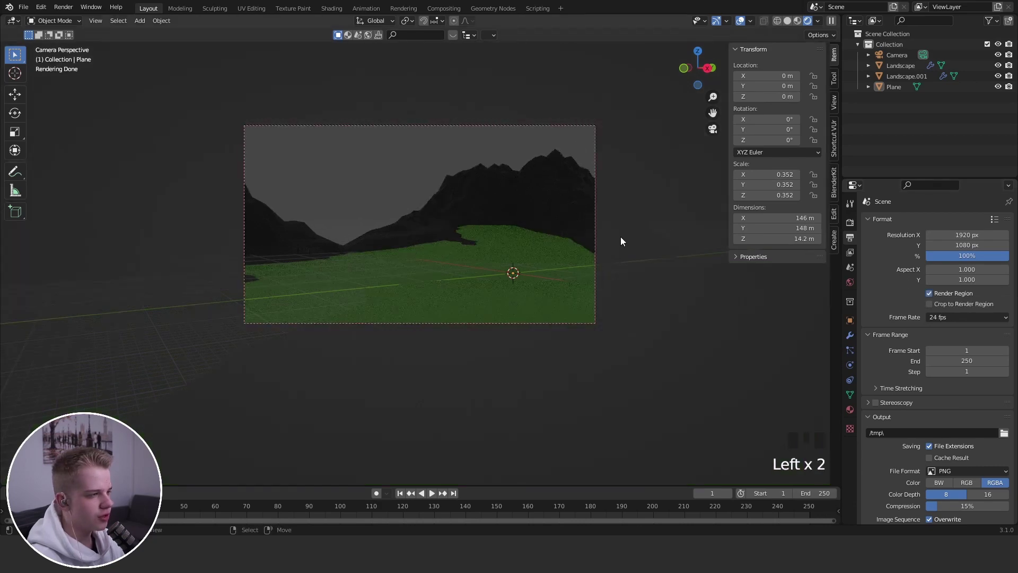
Set the camera's focal length to 35 mm and lower the camera to about Z 9.2 m
{"action": "left_click", "coordinate": [594, 271]}
{"action": "left_click", "coordinate": [850, 365]}
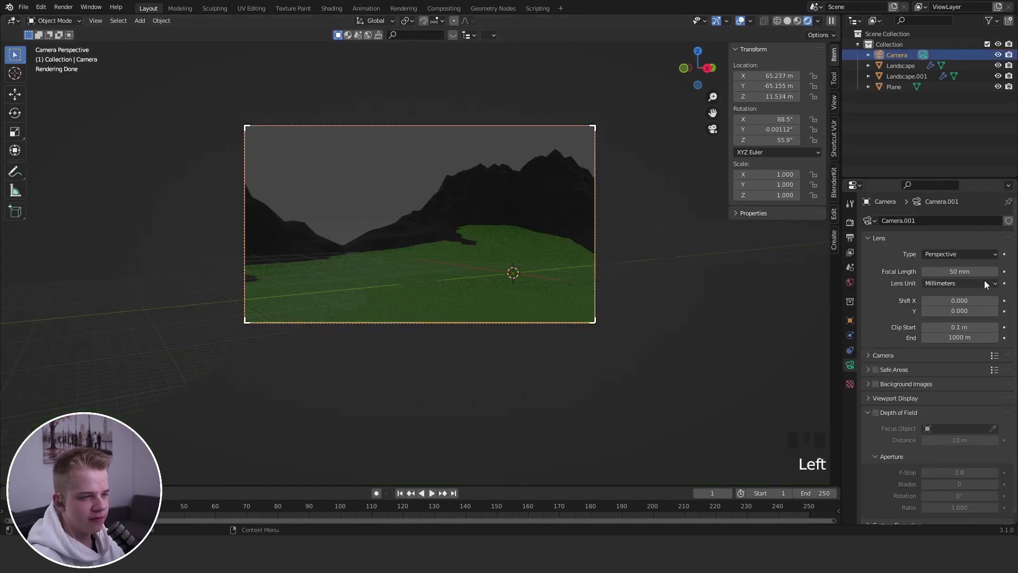
{"action": "type", "text": "35"}
{"action": "key", "text": "Return"}
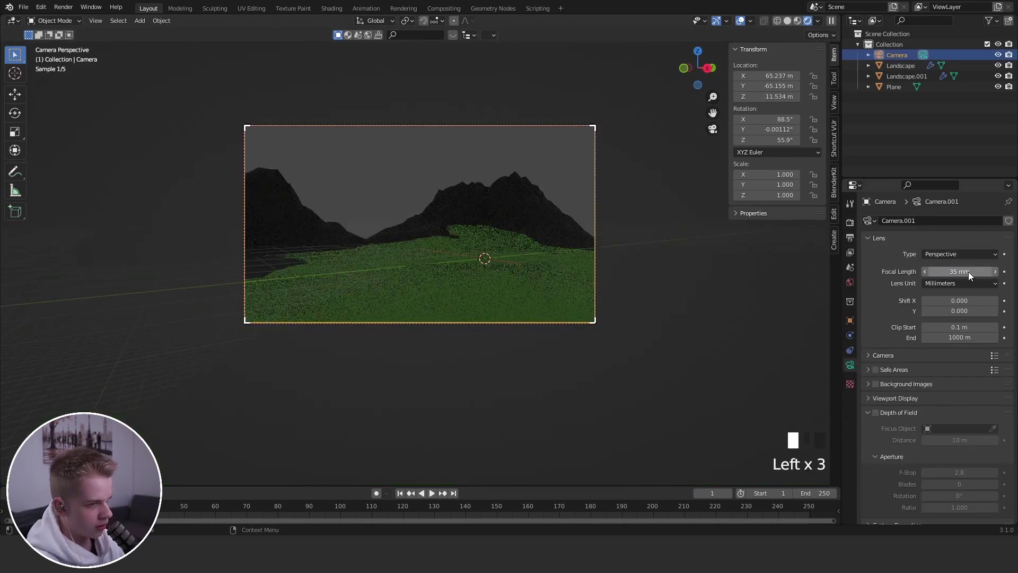
{"action": "scroll", "coordinate": [437, 210], "scroll_direction": "up", "scroll_amount": 4}
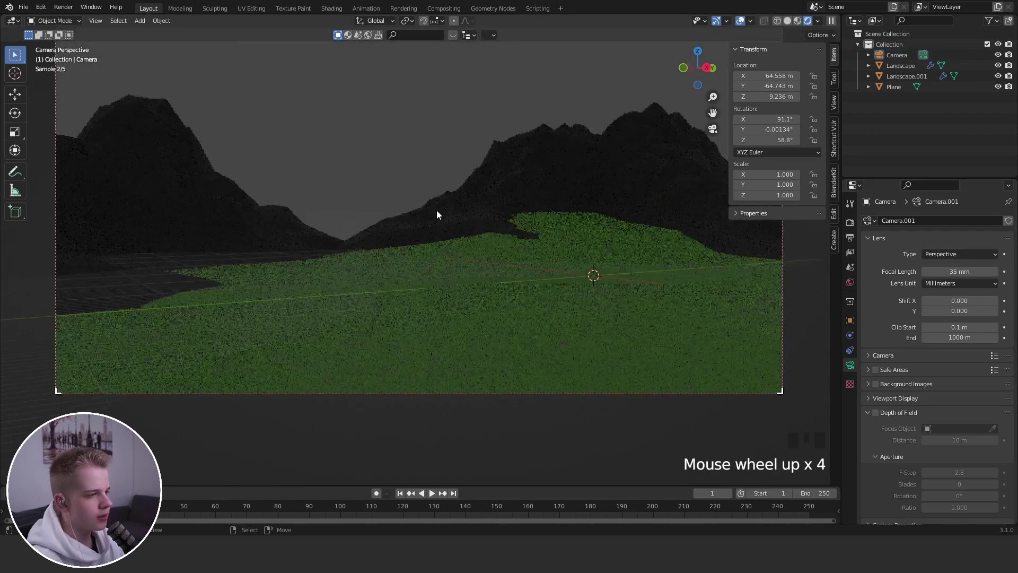
Sculpt the Landscape mountain's foot where it meets the terrain with inverted Draw Sharp strokes at 64 px radius, and return to Object Mode
{"action": "key", "text": "z"}
{"action": "left_click", "coordinate": [527, 207]}
{"action": "key", "text": "ctrl+Tab"}
{"action": "left_click", "coordinate": [529, 264]}
{"action": "mouse_move", "coordinate": [529, 265]}
{"action": "middle_mouse_down"}
{"action": "mouse_move", "coordinate": [498, 291]}
{"action": "mouse_move", "coordinate": [531, 263]}
{"action": "middle_mouse_up"}
{"action": "scroll", "coordinate": [498, 292], "scroll_direction": "down", "scroll_amount": 5}
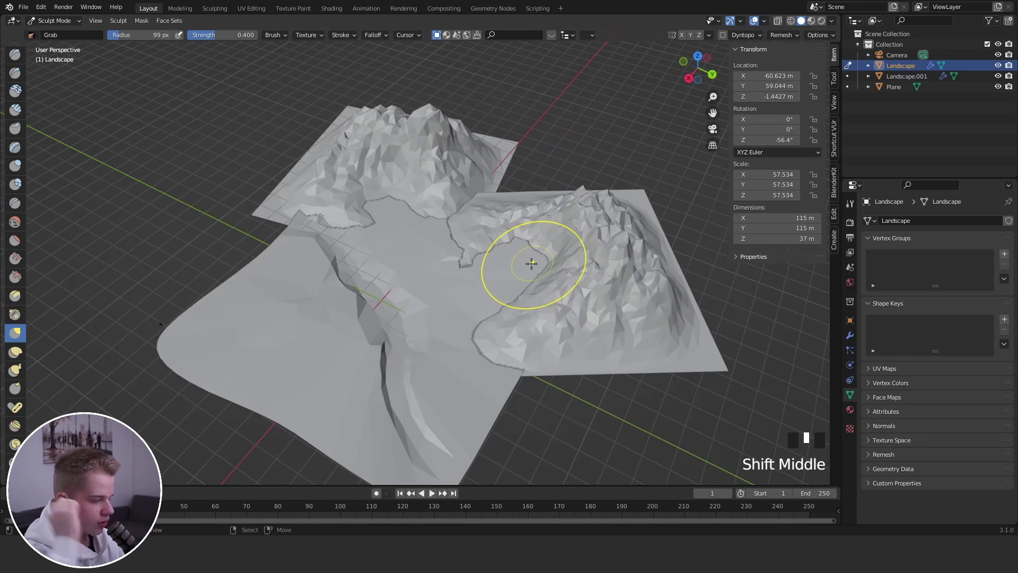
{"action": "scroll", "coordinate": [531, 263], "scroll_direction": "up", "scroll_amount": 4}
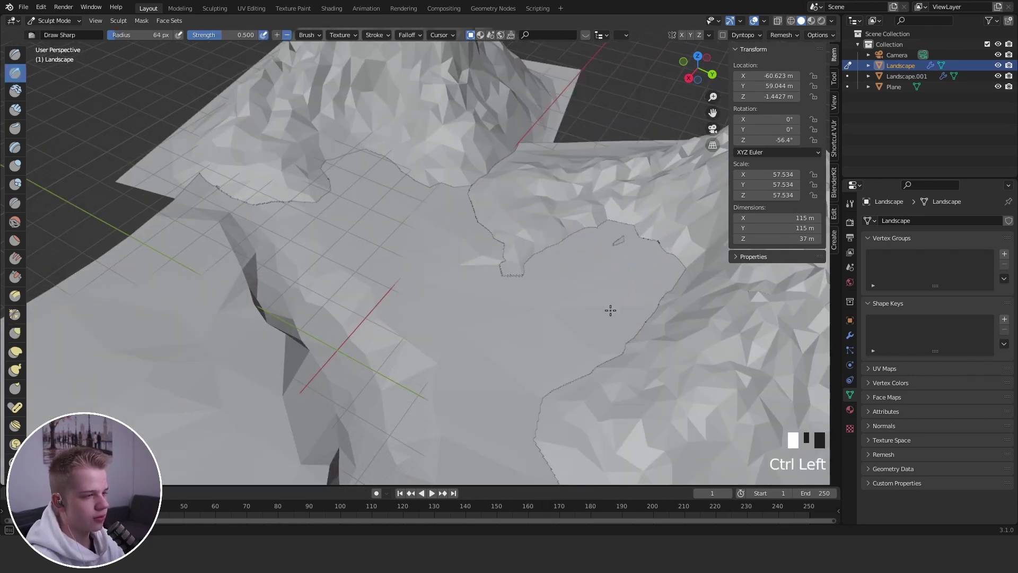
{"action": "left_click_drag", "start_coordinate": [655, 279], "coordinate": [615, 305], "text": "ctrl"}
{"action": "key", "text": "z"}
{"action": "left_click", "coordinate": [700, 300]}
{"action": "middle_click_drag", "start_coordinate": [669, 302], "coordinate": [604, 294], "text": "shift"}
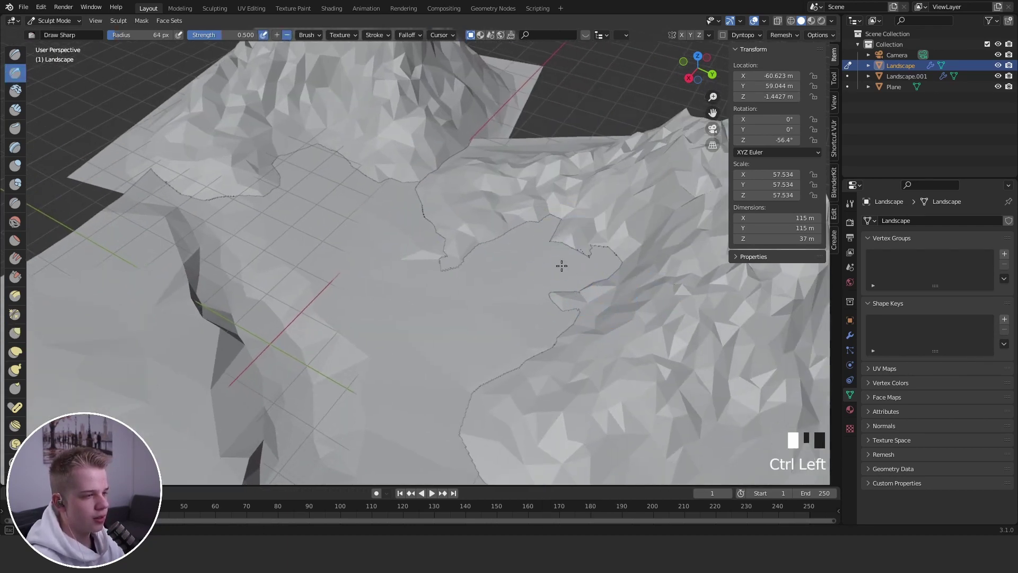
{"action": "left_click", "coordinate": [545, 312]}
{"action": "middle_click_drag", "start_coordinate": [546, 312], "coordinate": [543, 282]}
{"action": "scroll", "coordinate": [543, 282], "scroll_direction": "down", "scroll_amount": 4}
{"action": "key", "text": "alt+a"}
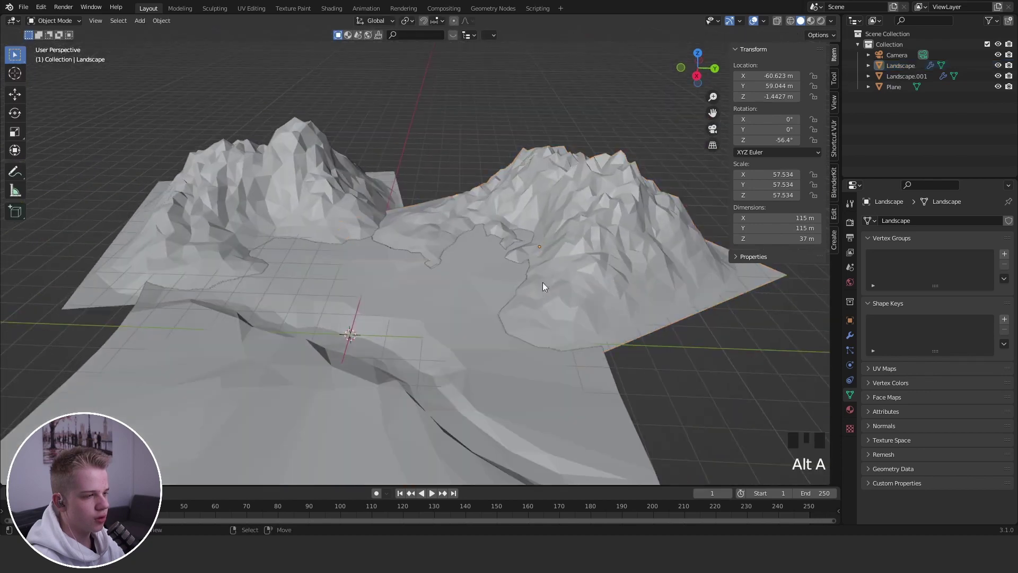
Check the mountains and green valley through the camera in Material Preview shading
{"action": "key", "text": "z"}
{"action": "left_click", "coordinate": [538, 366]}
{"action": "middle_click_drag", "start_coordinate": [538, 371], "coordinate": [532, 344]}
{"action": "key", "text": "KP_0"}
{"action": "scroll", "coordinate": [479, 224], "scroll_direction": "down", "scroll_amount": 7}
{"action": "scroll", "coordinate": [299, 264], "scroll_direction": "up", "scroll_amount": 5}
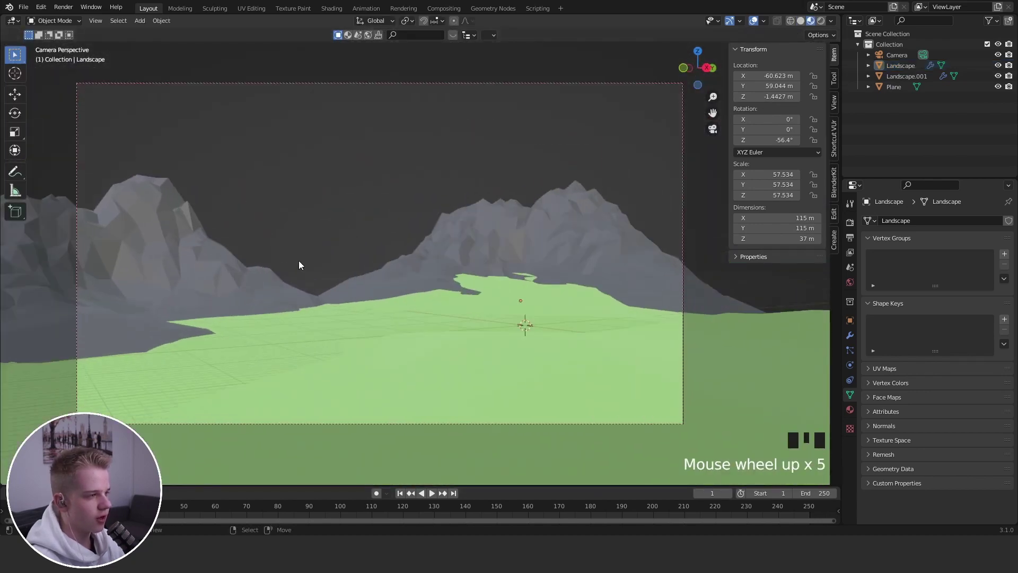
{"action": "scroll", "coordinate": [313, 199], "scroll_direction": "down", "scroll_amount": 6}
{"action": "scroll", "coordinate": [527, 268], "scroll_direction": "up", "scroll_amount": 5}
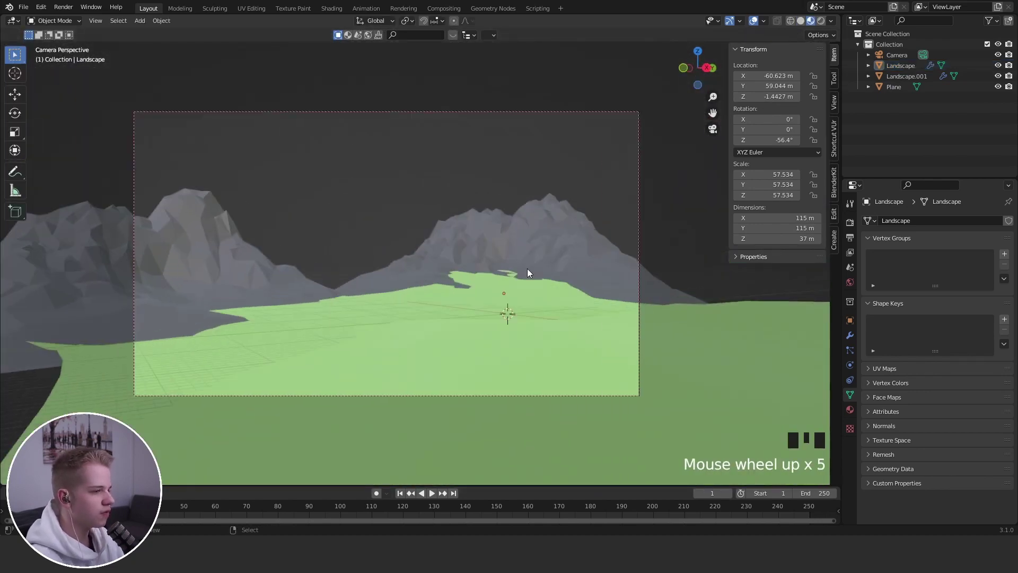
{"action": "scroll", "coordinate": [517, 299], "scroll_direction": "down", "scroll_amount": 1}
Examine the terrain plane's mesh around the carved channel from above in Edit Mode
{"action": "middle_click_drag", "start_coordinate": [517, 299], "coordinate": [555, 338], "text": "shift"}
{"action": "right_click", "coordinate": [498, 240]}
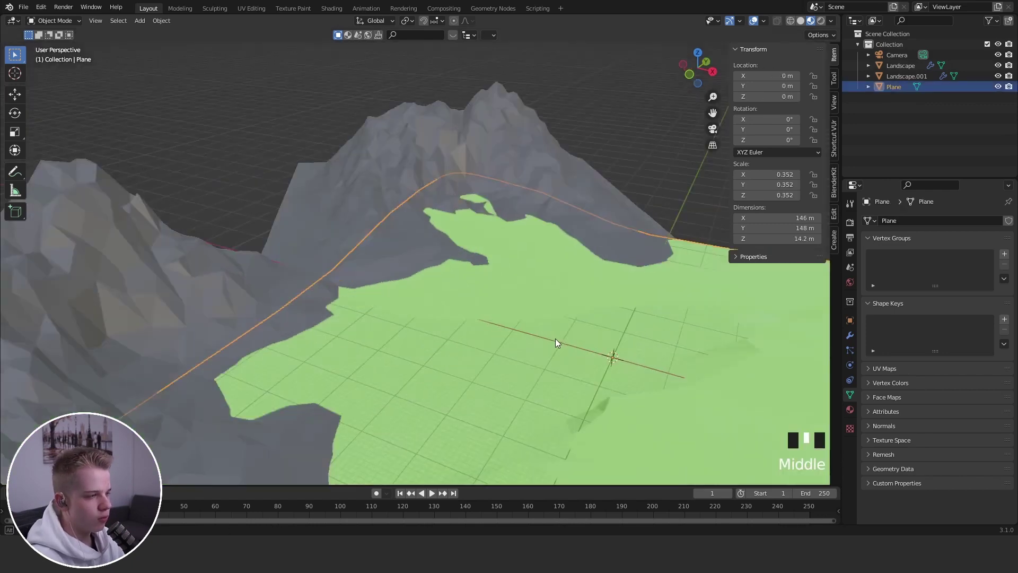
{"action": "scroll", "coordinate": [556, 338], "scroll_direction": "down", "scroll_amount": 6}
{"action": "key", "text": "alt+a"}
{"action": "key", "text": "KP_7"}
{"action": "key", "text": "Tab"}
{"action": "scroll", "coordinate": [418, 256], "scroll_direction": "up", "scroll_amount": 7}
{"action": "middle_click_drag", "start_coordinate": [560, 268], "coordinate": [416, 259], "text": "shift"}
{"action": "key", "text": "alt+a"}
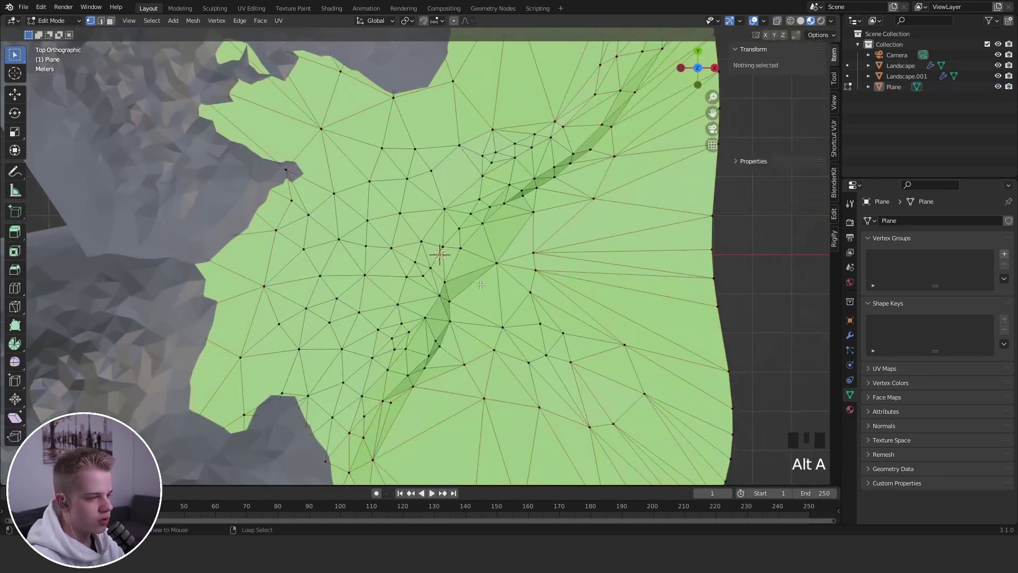
{"action": "scroll", "coordinate": [417, 261], "scroll_direction": "down", "scroll_amount": 4}
{"action": "key", "text": "Tab"}
Add a mesh plane at the scene origin and scale it up to about 36.6 m square
{"action": "key", "text": "shift+a"}
{"action": "mouse_move", "coordinate": [466, 95]}
{"action": "left_click", "coordinate": [530, 96]}
{"action": "middle_click_drag", "start_coordinate": [564, 234], "coordinate": [571, 248]}
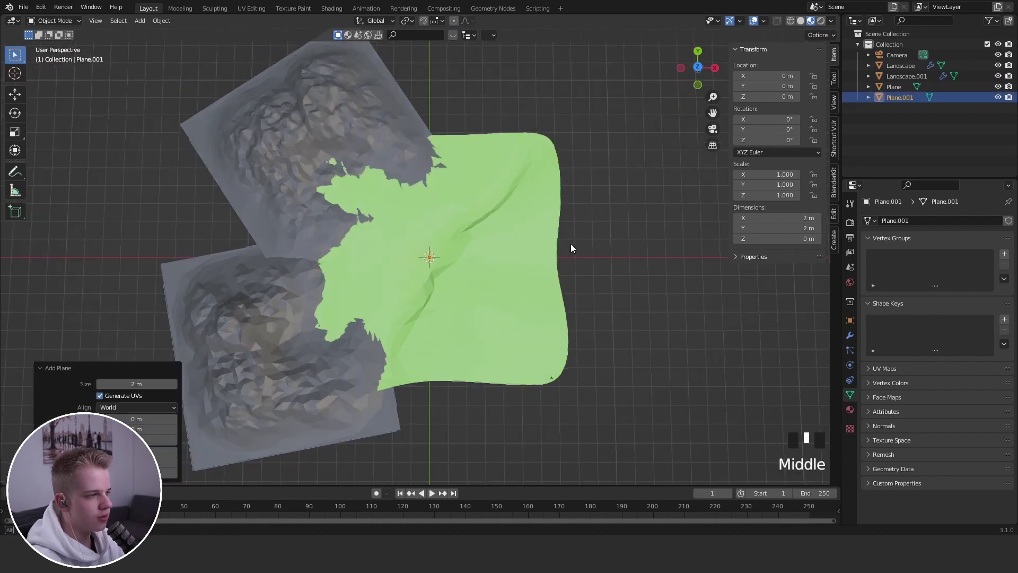
{"action": "key", "text": "KP_7"}
{"action": "key", "text": "shift+z"}
{"action": "scroll", "coordinate": [571, 247], "scroll_direction": "down", "scroll_amount": 5}
{"action": "key", "text": "s"}
{"action": "left_click", "coordinate": [287, 145]}
Place the new plane over the channel, turned to about -33° around Z and tilted slightly to match the terrain
{"action": "scroll", "coordinate": [286, 145], "scroll_direction": "up", "scroll_amount": 5}
{"action": "key", "text": "g"}
{"action": "key", "text": "shift+z"}
{"action": "middle_click_drag", "start_coordinate": [509, 329], "coordinate": [571, 223]}
{"action": "key", "text": "r"}
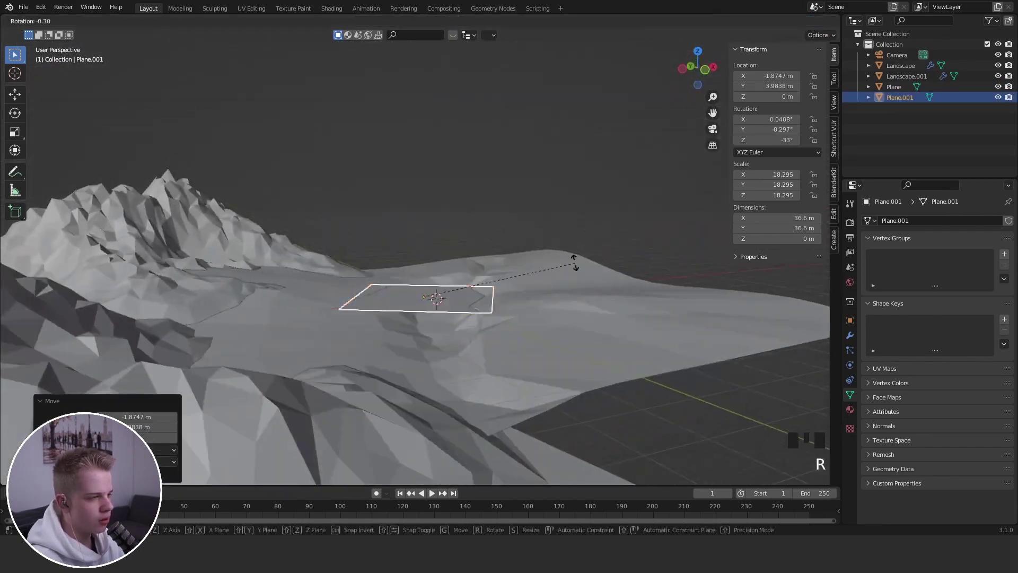
{"action": "key", "text": "g"}
{"action": "key", "text": "g"}
{"action": "key", "text": "KP_7"}
Extrude the plane's northeast edge outward along the channel and rotate the new edge to follow the channel's direction
{"action": "key", "text": "Tab"}
{"action": "key", "text": "z"}
{"action": "left_click_drag", "start_coordinate": [366, 250], "coordinate": [591, 111]}
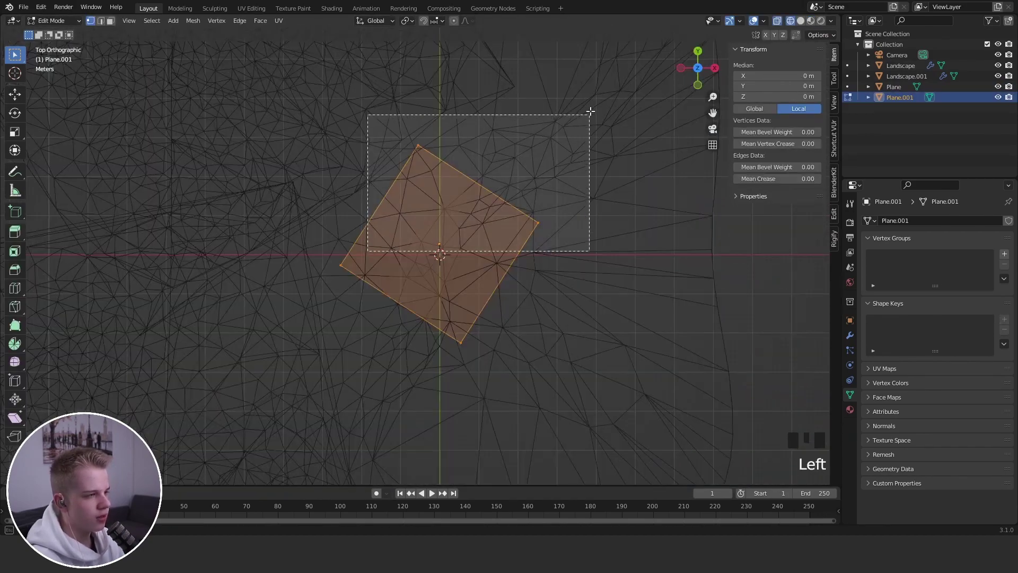
{"action": "key", "text": "shift+z"}
{"action": "scroll", "coordinate": [560, 223], "scroll_direction": "down", "scroll_amount": 1}
{"action": "middle_click_drag", "start_coordinate": [549, 229], "coordinate": [478, 327], "text": "shift"}
{"action": "scroll", "coordinate": [478, 327], "scroll_direction": "up", "scroll_amount": 1}
{"action": "key", "text": "e"}
{"action": "left_click", "coordinate": [576, 273]}
{"action": "key", "text": "r"}
{"action": "left_click", "coordinate": [546, 306]}
Extend the extruded edge out to the terrain's far corner and raise it above the ground there
{"action": "key", "text": "shift+z"}
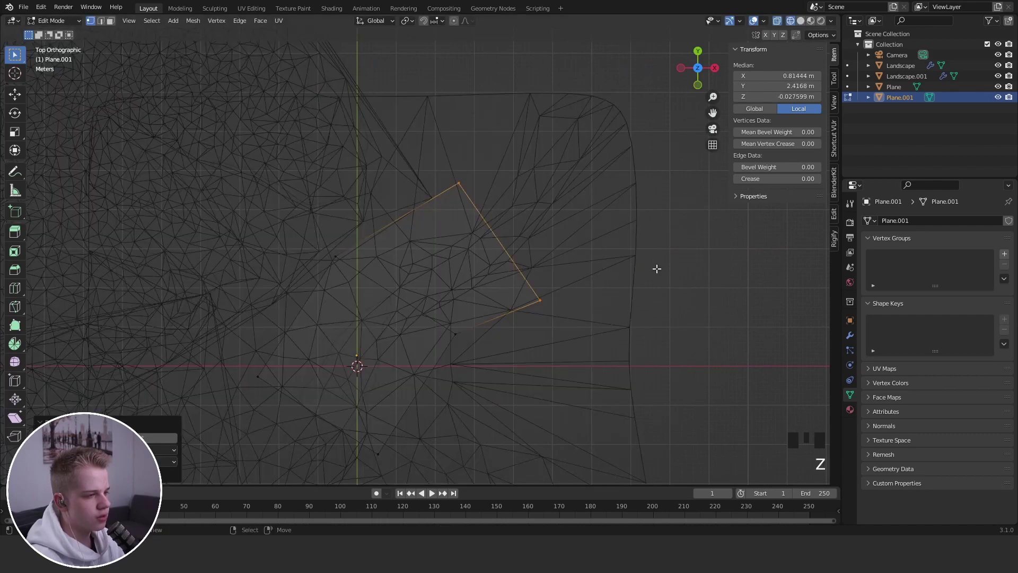
{"action": "key", "text": "shift+z"}
{"action": "middle_click_drag", "start_coordinate": [657, 269], "coordinate": [499, 242]}
{"action": "key", "text": "g"}
{"action": "left_click", "coordinate": [495, 223]}
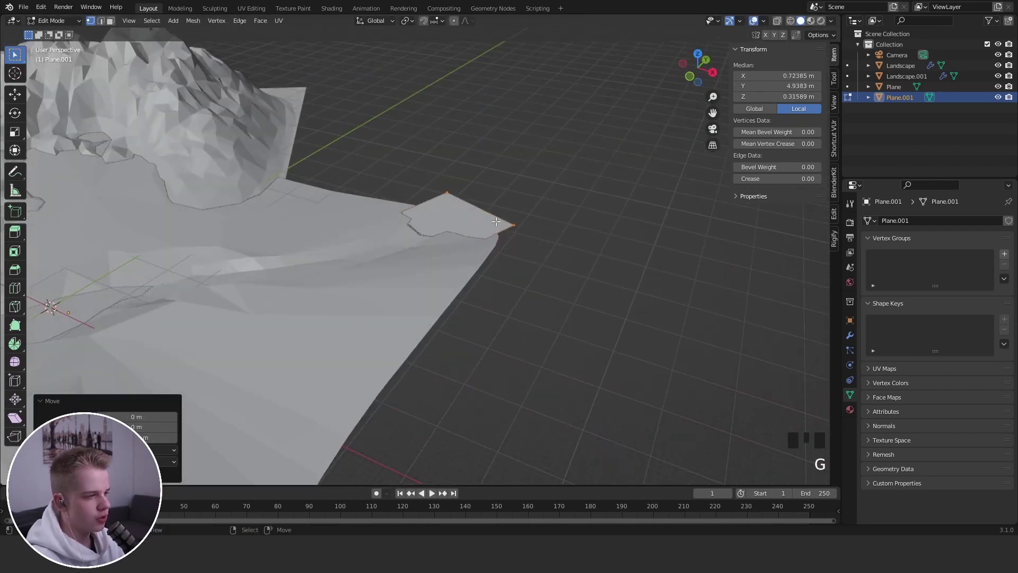
Move the river plane's middle edge vertically along Z, and switch the terrain plane to Sculpt Mode
{"action": "key", "text": "shift+z"}
{"action": "key", "text": "2"}
{"action": "left_click", "coordinate": [398, 272]}
{"action": "key", "text": "g"}
{"action": "key", "text": "z"}
{"action": "left_click", "coordinate": [408, 265]}
{"action": "key", "text": "Tab"}
{"action": "left_click", "coordinate": [392, 282]}
{"action": "key", "text": "ctrl+Tab"}
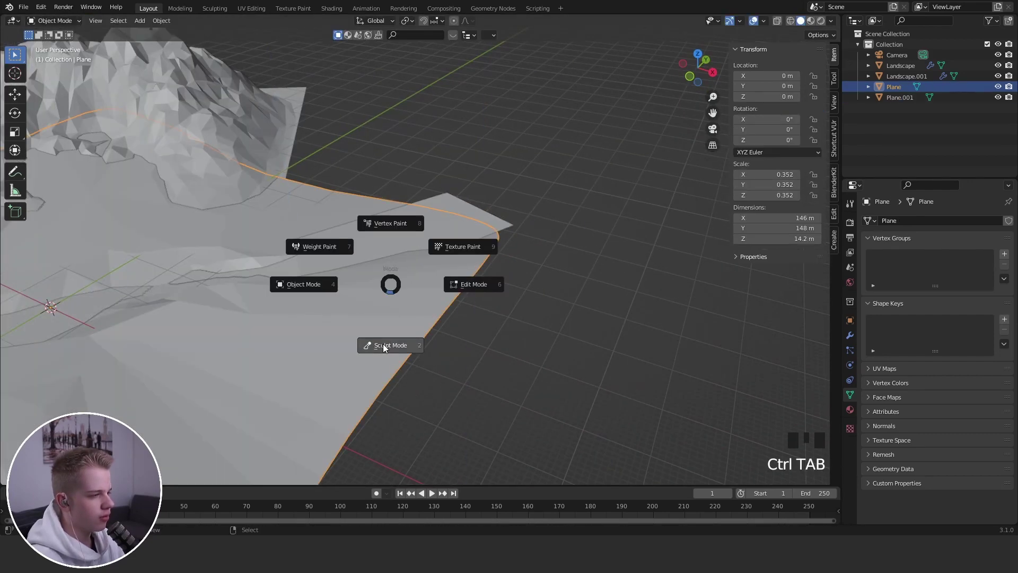
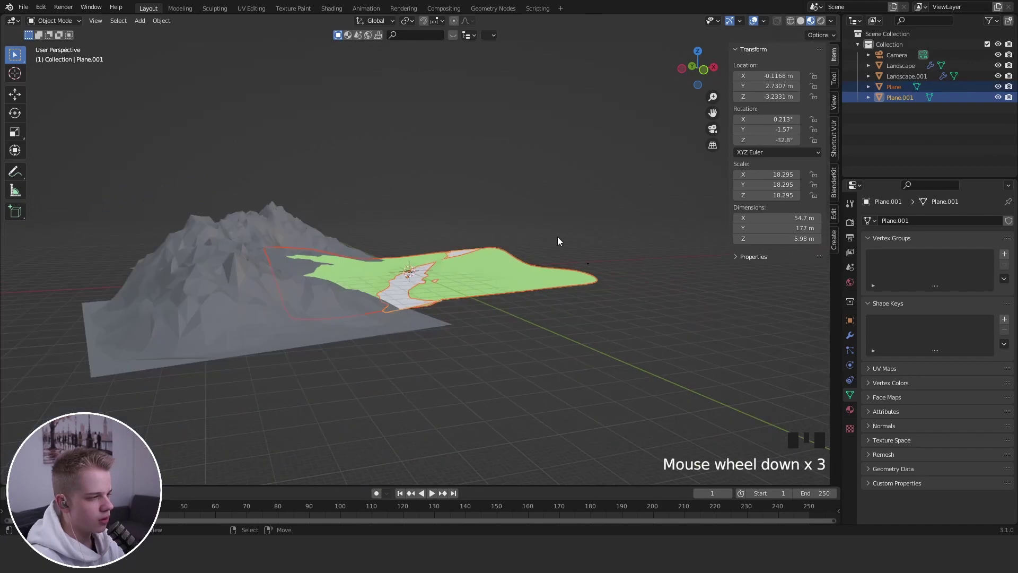
Tilt the terrain and river planes together and reposition them against the mountains
{"action": "key", "text": "r"}
{"action": "key", "text": "r"}
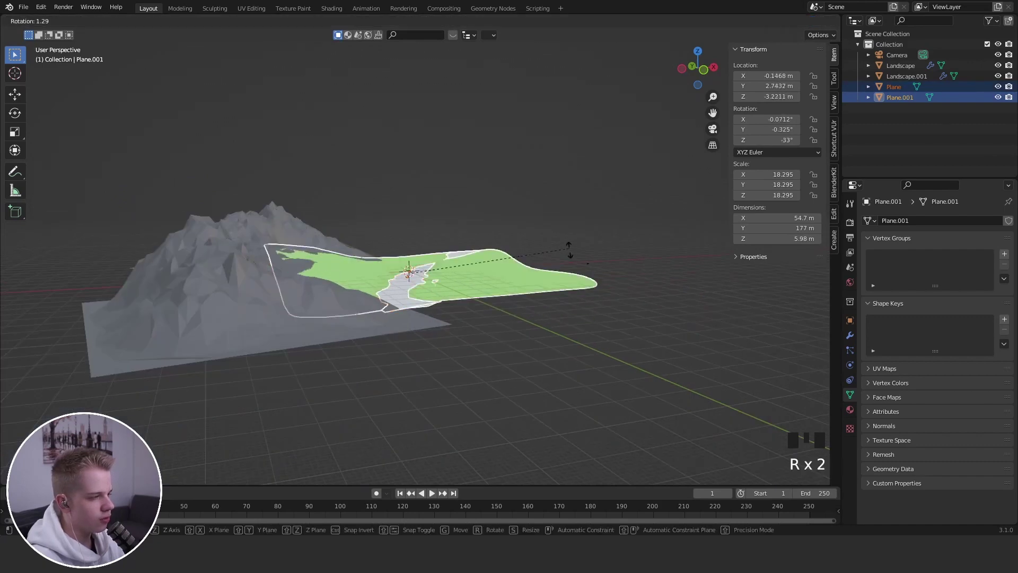
{"action": "key", "text": "g"}
{"action": "left_click", "coordinate": [583, 317]}
{"action": "key", "text": "r"}
Reshape the terrain plane near the mountains with the Grab brush at 176 px radius
{"action": "right_click", "coordinate": [406, 238]}
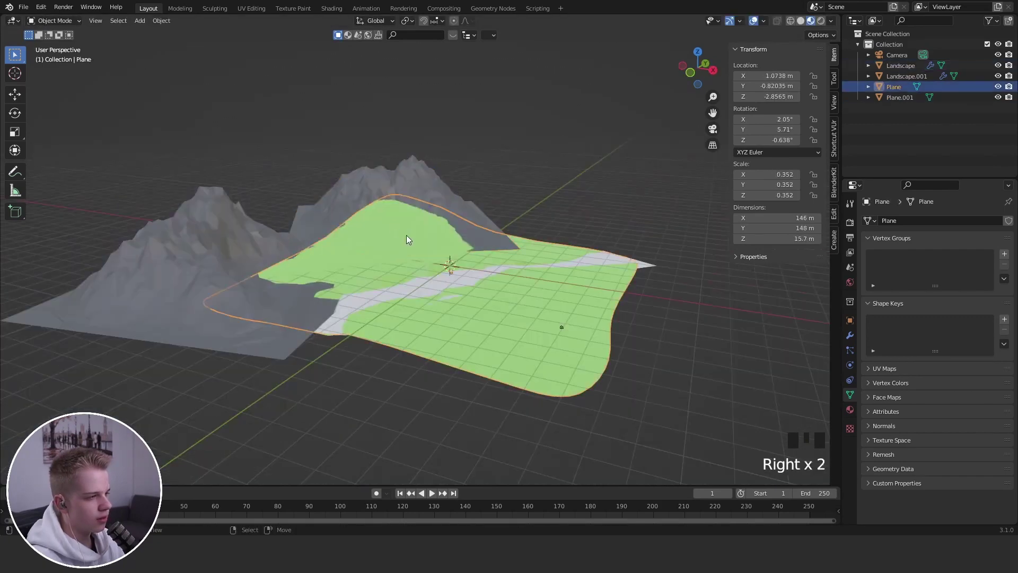
{"action": "key", "text": "ctrl+Tab"}
{"action": "left_click", "coordinate": [407, 295]}
{"action": "key", "text": "f"}
{"action": "left_click", "coordinate": [345, 243]}
{"action": "mouse_move", "coordinate": [383, 234]}
{"action": "middle_mouse_down"}
{"action": "mouse_move", "coordinate": [442, 234]}
{"action": "mouse_move", "coordinate": [302, 223]}
{"action": "middle_mouse_up"}
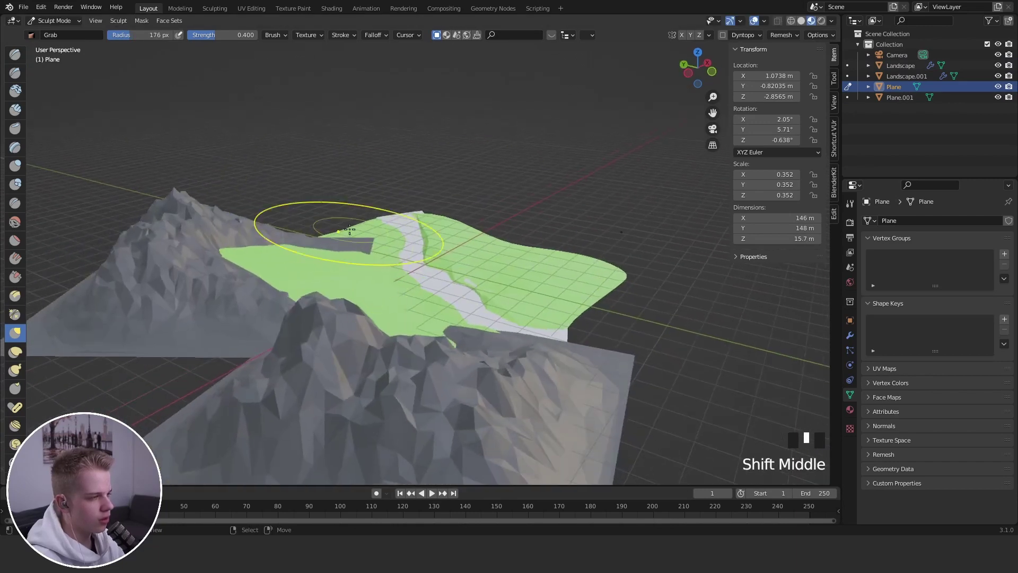
{"action": "left_click", "coordinate": [227, 257]}
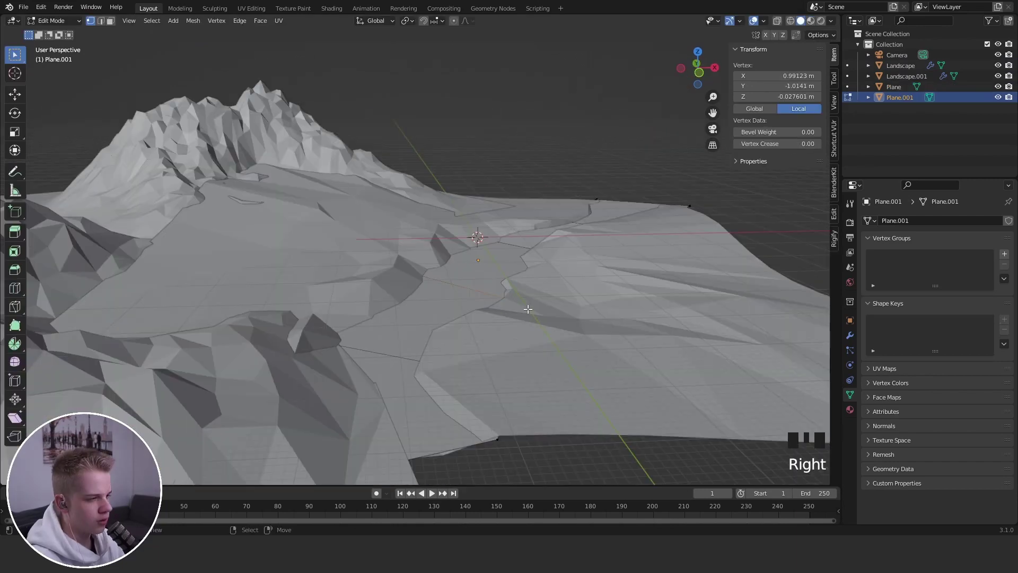
Leave Edit Mode on the river plane and select the terrain plane
{"action": "key", "text": "ctrl+Tab"}
{"action": "right_click", "coordinate": [578, 314]}
{"action": "key", "text": "ctrl+Tab"}
{"action": "left_click", "coordinate": [554, 280]}
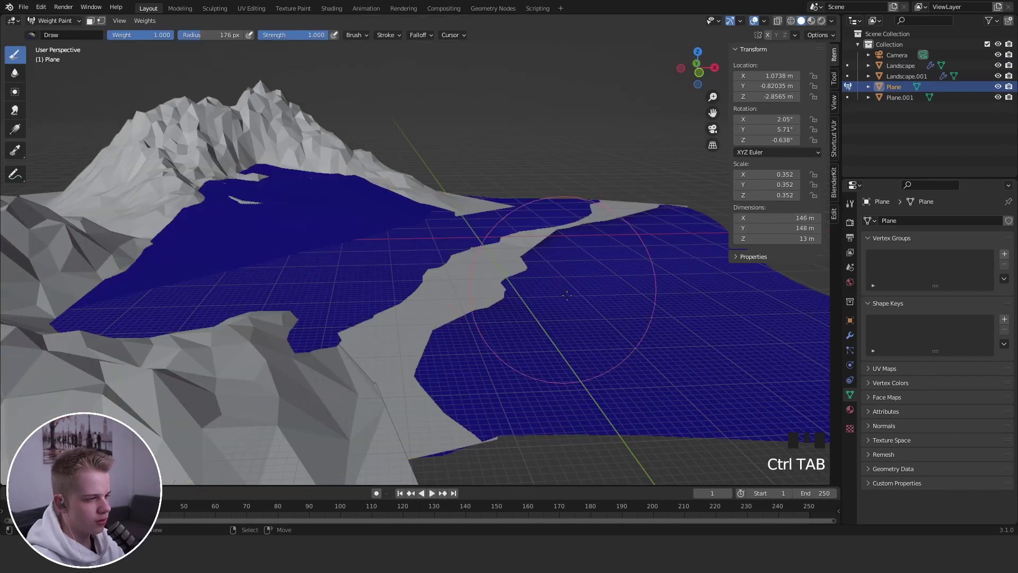
{"action": "key", "text": "f"}
{"action": "left_click", "coordinate": [629, 316]}
{"action": "key", "text": "ctrl+Tab"}
{"action": "left_click", "coordinate": [636, 279]}
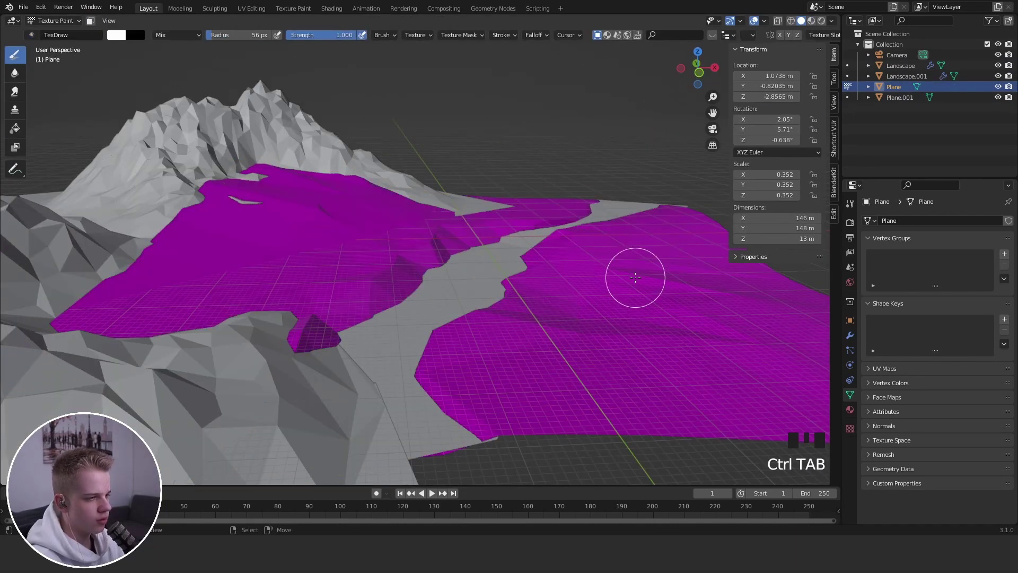
Sculpt the terrain on the bank beside the river with the Clay Strips brush at 106 px radius
{"action": "key", "text": "ctrl+Tab"}
{"action": "left_click", "coordinate": [609, 352]}
{"action": "key", "text": "f"}
{"action": "left_click", "coordinate": [577, 315]}
{"action": "key", "text": "shift+space"}
{"action": "key", "text": "2"}
{"action": "key", "text": "f"}
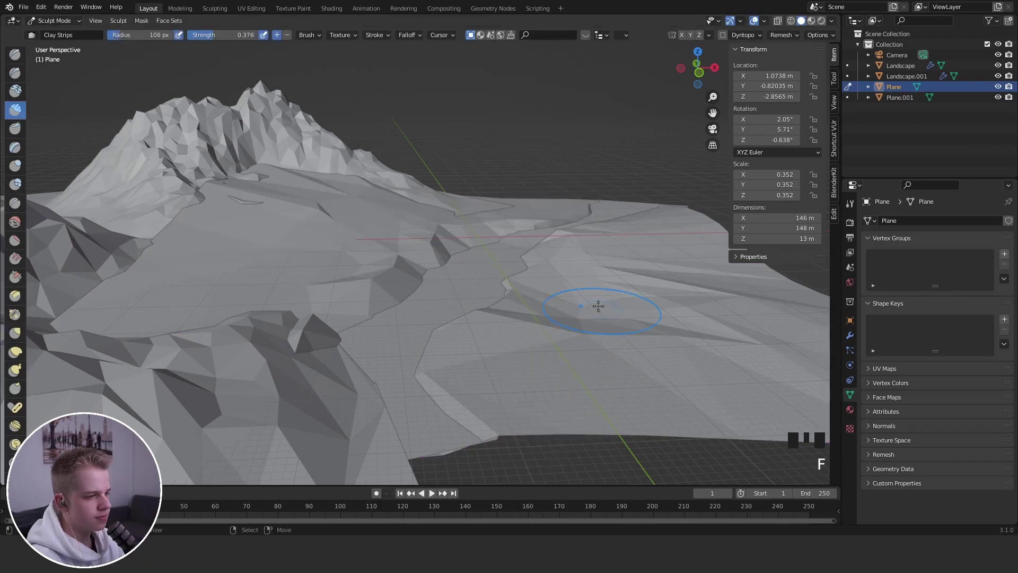
{"action": "left_click_drag", "start_coordinate": [585, 311], "coordinate": [604, 314]}
{"action": "mouse_move", "coordinate": [605, 314]}
{"action": "left_mouse_down"}
{"action": "mouse_move", "coordinate": [583, 304]}
{"action": "mouse_move", "coordinate": [641, 305]}
{"action": "left_mouse_up"}
{"action": "middle_click_drag", "start_coordinate": [591, 269], "coordinate": [643, 329]}
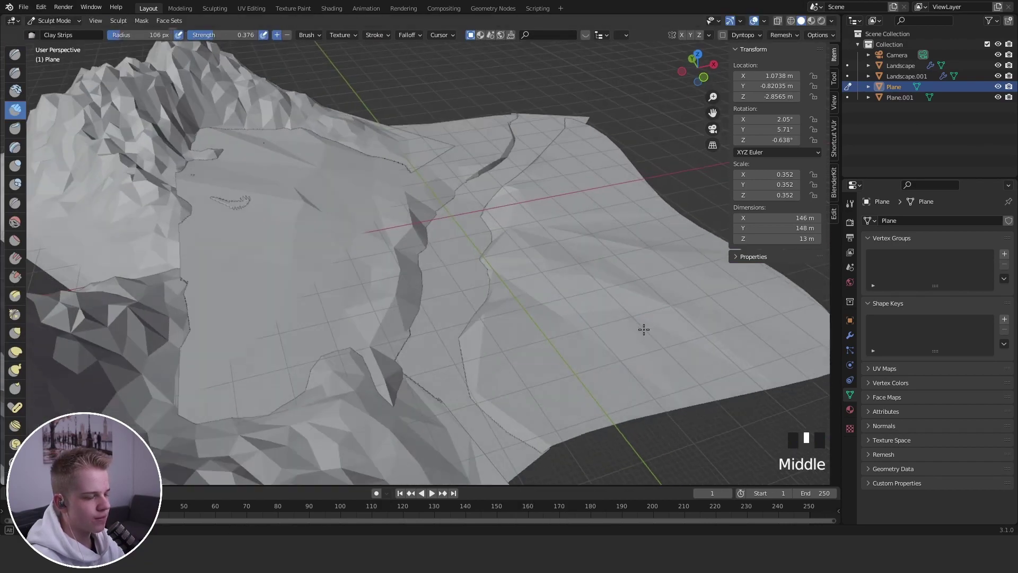
Return to Object Mode and check the river and reshaped terrain through the camera in Material Preview shading
{"action": "key", "text": "ctrl+Tab"}
{"action": "left_click", "coordinate": [583, 329]}
{"action": "key", "text": "alt+a"}
{"action": "mouse_move", "coordinate": [498, 340]}
{"action": "middle_mouse_down"}
{"action": "mouse_move", "coordinate": [493, 316]}
{"action": "mouse_move", "coordinate": [505, 321]}
{"action": "middle_mouse_up"}
{"action": "key", "text": "KP_0"}
{"action": "key", "text": "z"}
{"action": "left_click", "coordinate": [424, 313]}
{"action": "scroll", "coordinate": [498, 276], "scroll_direction": "down", "scroll_amount": 3}
{"action": "key", "text": "z"}
{"action": "left_click", "coordinate": [498, 313]}
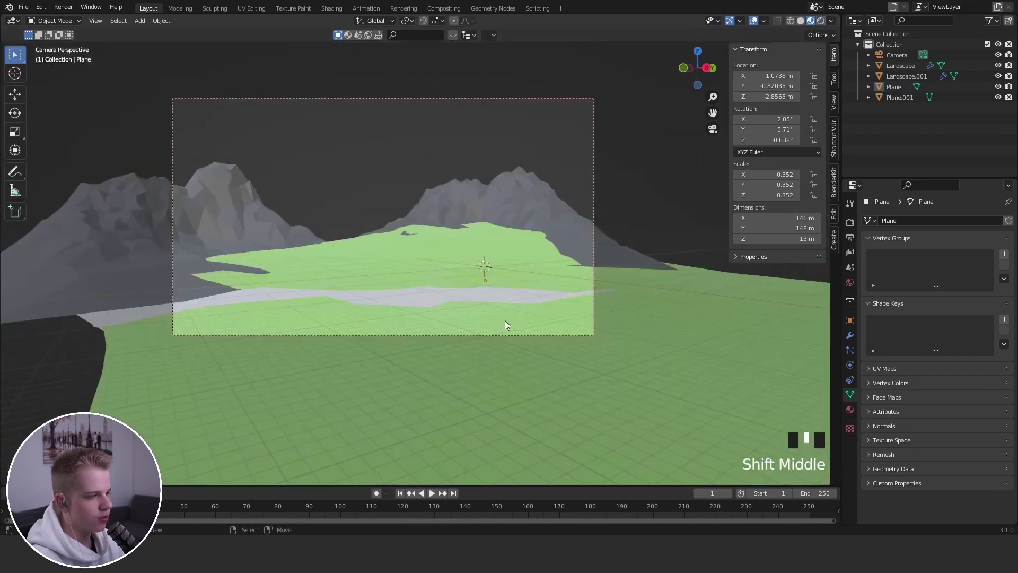
{"action": "scroll", "coordinate": [505, 322], "scroll_direction": "up", "scroll_amount": 2}
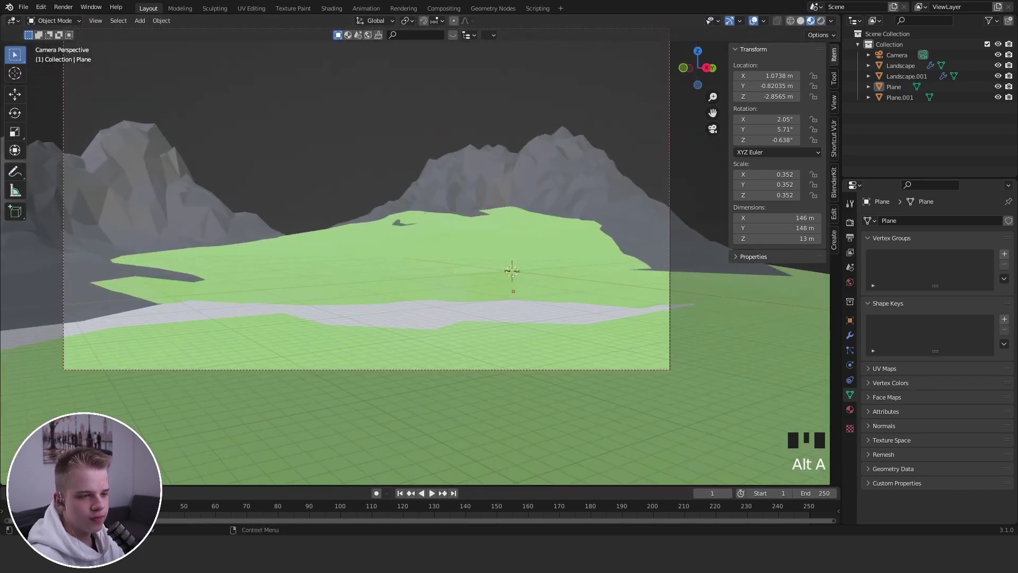
Give the river plane a new material and open its base color for editing
{"action": "left_click", "coordinate": [850, 409]}
{"action": "scroll", "coordinate": [455, 276], "scroll_direction": "down", "scroll_amount": 3}
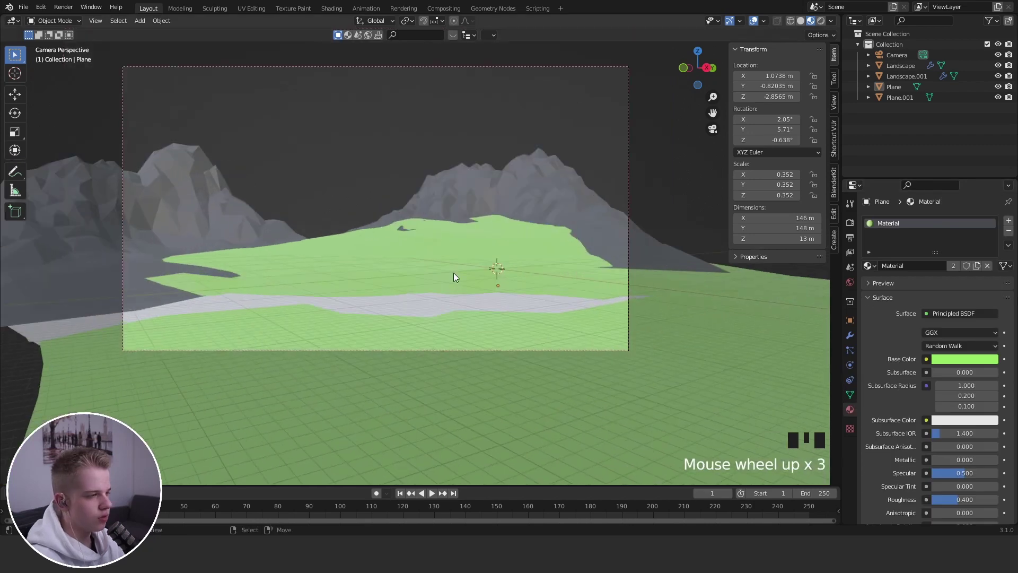
{"action": "right_click", "coordinate": [586, 296]}
{"action": "left_click", "coordinate": [893, 266]}
{"action": "left_click", "coordinate": [949, 359]}
{"action": "left_click", "coordinate": [952, 251]}
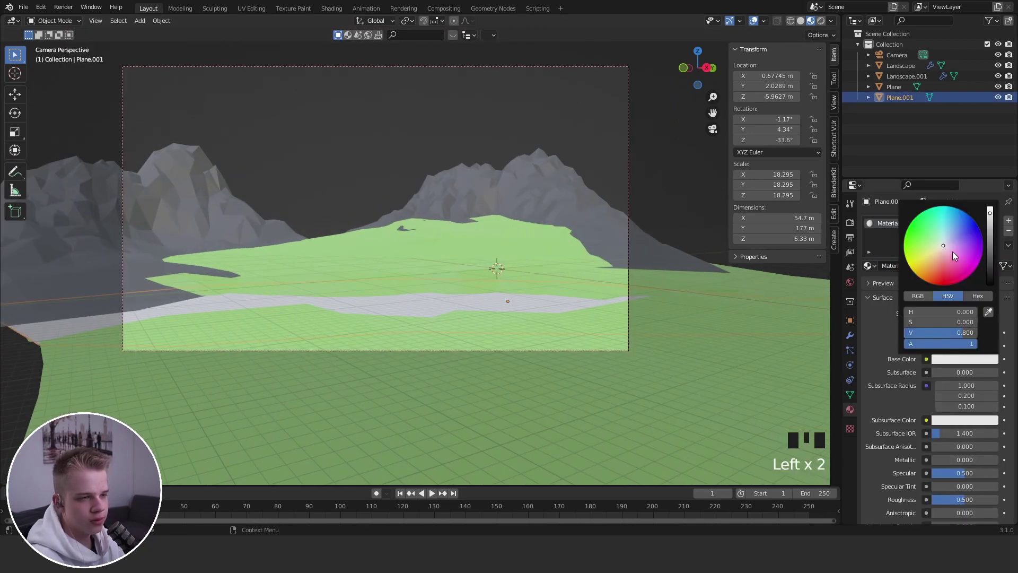
Add a level 2 Subdivision modifier to the river plane
{"action": "mouse_move", "coordinate": [531, 265]}
{"action": "middle_mouse_down"}
{"action": "mouse_move", "coordinate": [552, 250]}
{"action": "mouse_move", "coordinate": [548, 284]}
{"action": "mouse_move", "coordinate": [571, 276]}
{"action": "mouse_move", "coordinate": [578, 252]}
{"action": "middle_mouse_up"}
{"action": "scroll", "coordinate": [551, 250], "scroll_direction": "down", "scroll_amount": 2}
{"action": "key", "text": "ctrl+2"}
{"action": "key", "text": "z"}
{"action": "key", "text": "z"}
{"action": "key", "text": "Tab"}
{"action": "key", "text": "Tab"}
Add a Displace modifier to the river plane with a new texture of type Clouds
{"action": "left_click", "coordinate": [850, 335]}
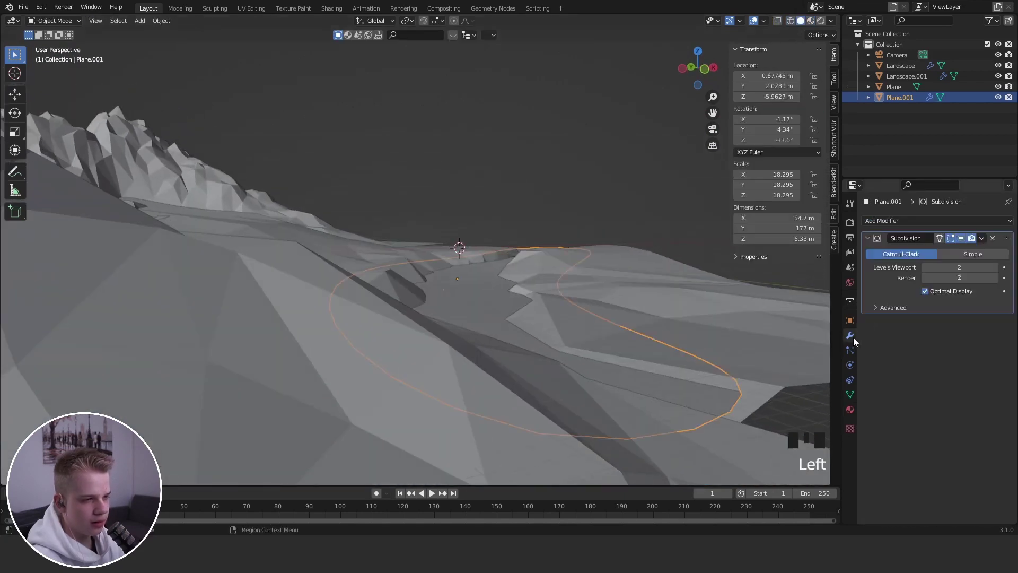
{"action": "left_click", "coordinate": [918, 217]}
{"action": "left_click", "coordinate": [899, 289]}
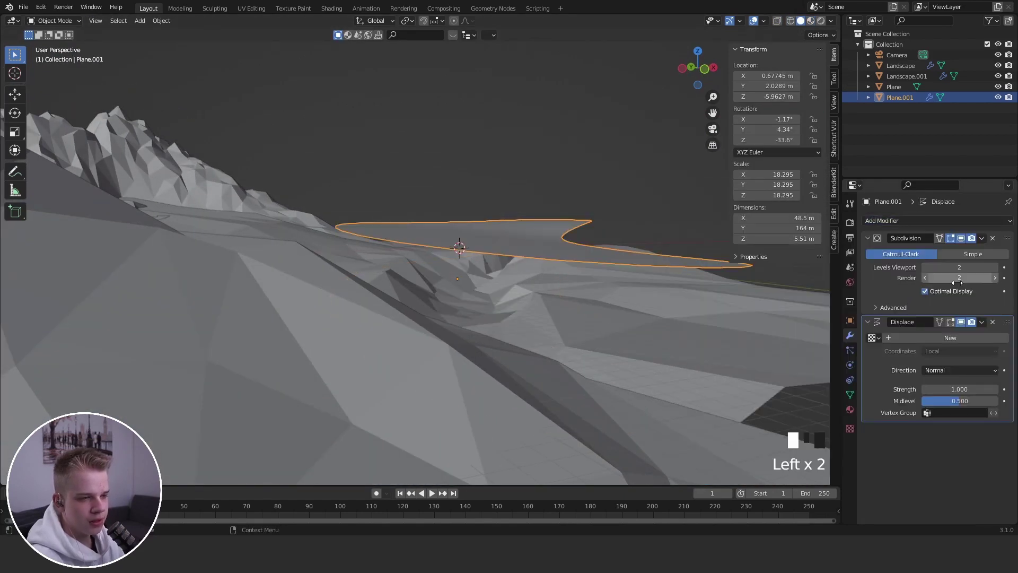
{"action": "left_click", "coordinate": [955, 339]}
{"action": "left_click", "coordinate": [849, 428]}
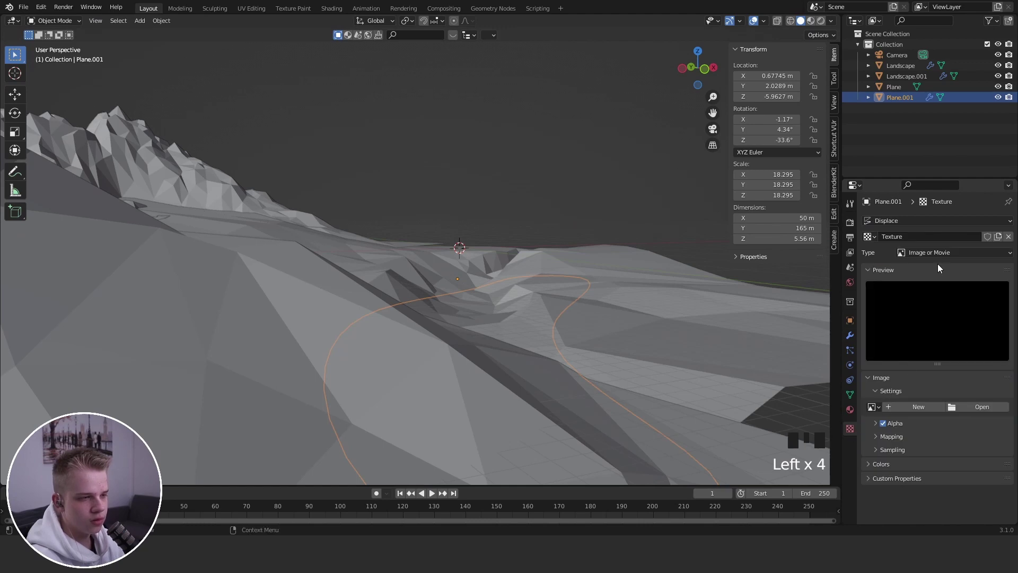
{"action": "left_click", "coordinate": [958, 249]}
{"action": "left_click", "coordinate": [934, 288]}
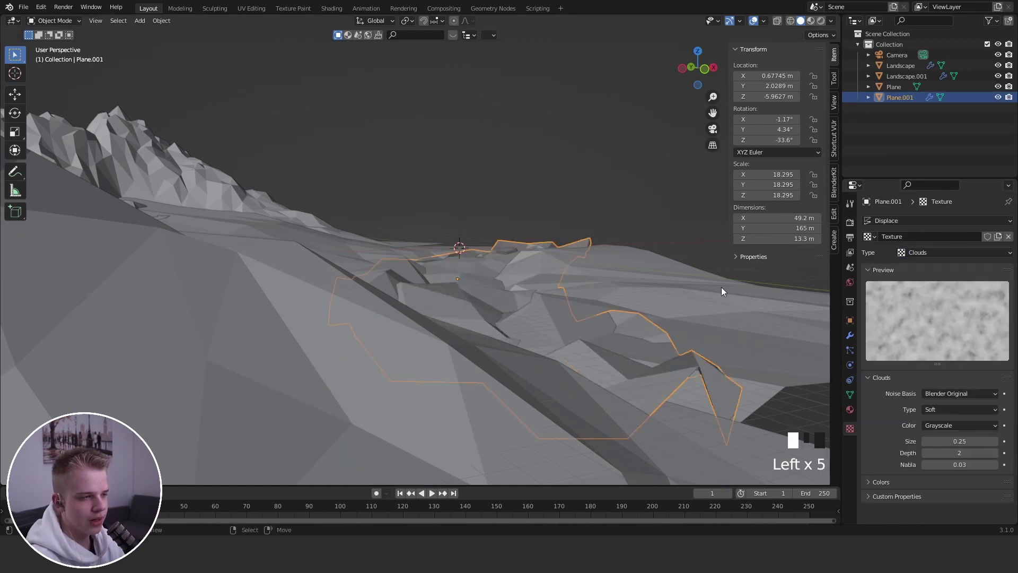
Set the Clouds texture size to 0.05 and the Displace strength to 0.130
{"action": "middle_click_drag", "start_coordinate": [721, 287], "coordinate": [716, 350]}
{"action": "left_click_drag", "start_coordinate": [959, 440], "coordinate": [964, 441]}
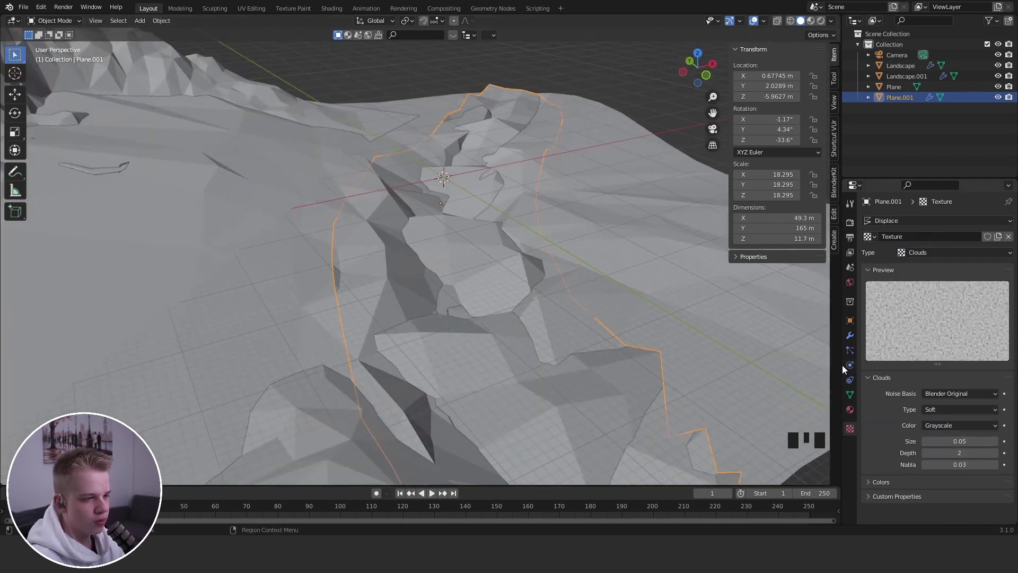
{"action": "left_click", "coordinate": [850, 335]}
{"action": "left_click_drag", "start_coordinate": [960, 389], "coordinate": [938, 389], "text": "shift"}
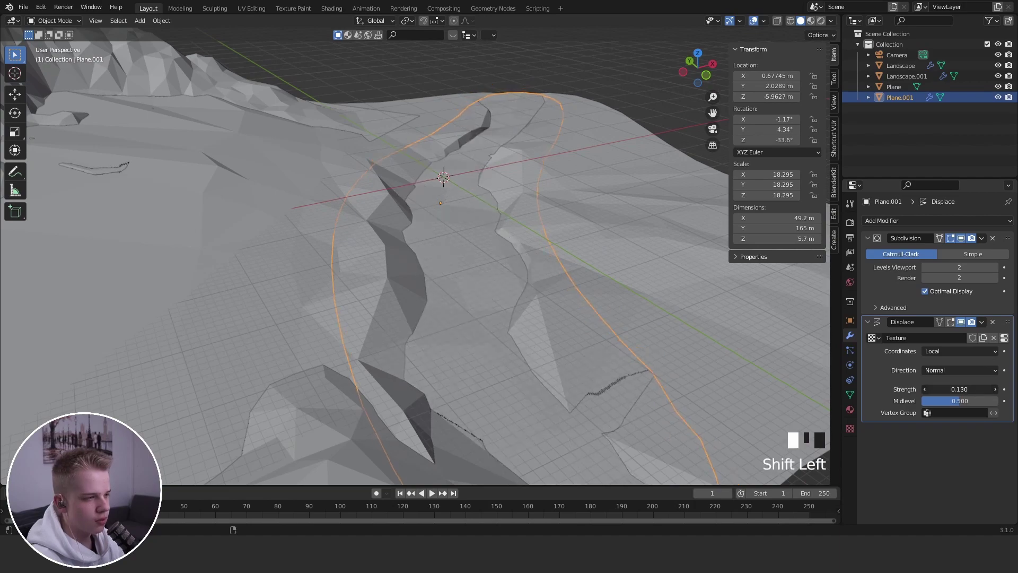
Raise the river plane's Subdivision viewport levels to 4
{"action": "left_click", "coordinate": [995, 268]}
{"action": "left_click", "coordinate": [994, 267]}
{"action": "middle_click_drag", "start_coordinate": [586, 283], "coordinate": [555, 334]}
{"action": "scroll", "coordinate": [443, 281], "scroll_direction": "down", "scroll_amount": 2}
Add a Decimate modifier to the river plane and lower its collapse ratio to about 0.16
{"action": "left_click", "coordinate": [883, 220]}
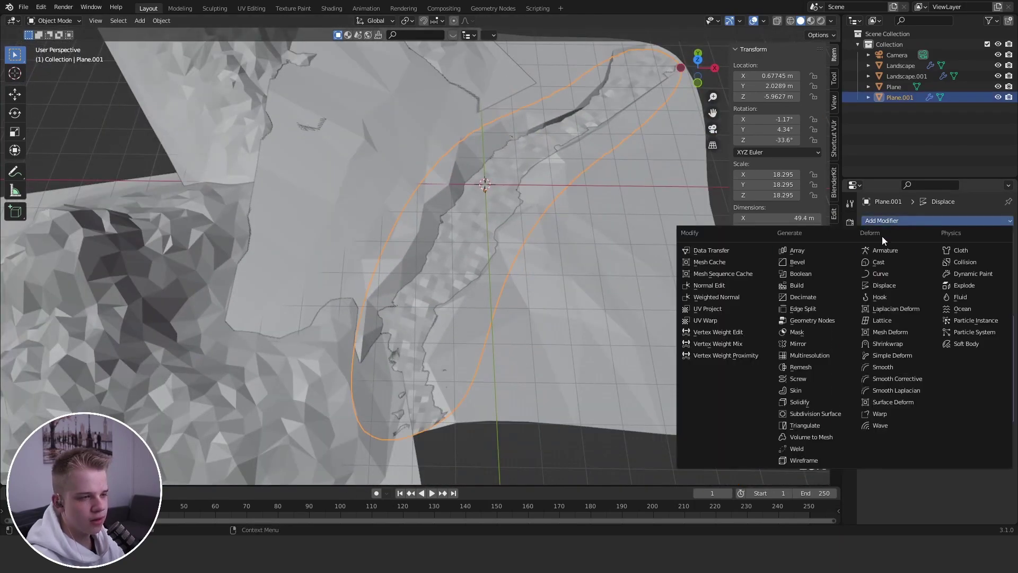
{"action": "left_click", "coordinate": [816, 296]}
{"action": "left_click_drag", "start_coordinate": [986, 459], "coordinate": [902, 453], "text": "shift"}
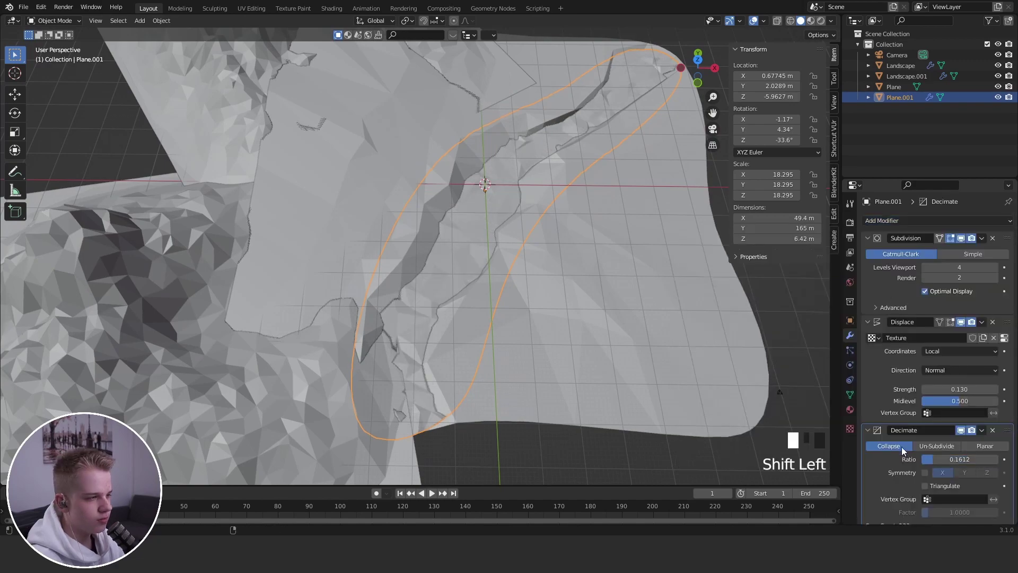
View the scene through the camera in material preview shading and open the river plane's material settings
{"action": "key", "text": "KP_0"}
{"action": "left_click", "coordinate": [482, 371]}
{"action": "scroll", "coordinate": [513, 300], "scroll_direction": "up", "scroll_amount": 5}
{"action": "left_click", "coordinate": [811, 20]}
{"action": "left_click", "coordinate": [850, 410]}
{"action": "scroll", "coordinate": [604, 291], "scroll_direction": "down", "scroll_amount": 4}
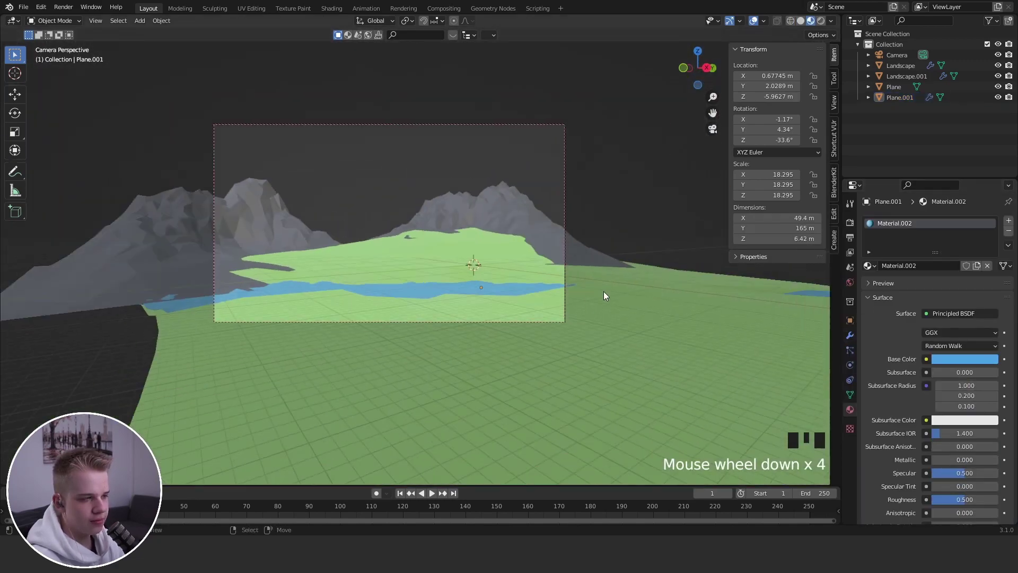
Switch the scene's render engine from Cycles to Eevee
{"action": "key", "text": "z"}
{"action": "left_click", "coordinate": [850, 222]}
{"action": "left_click", "coordinate": [963, 218]}
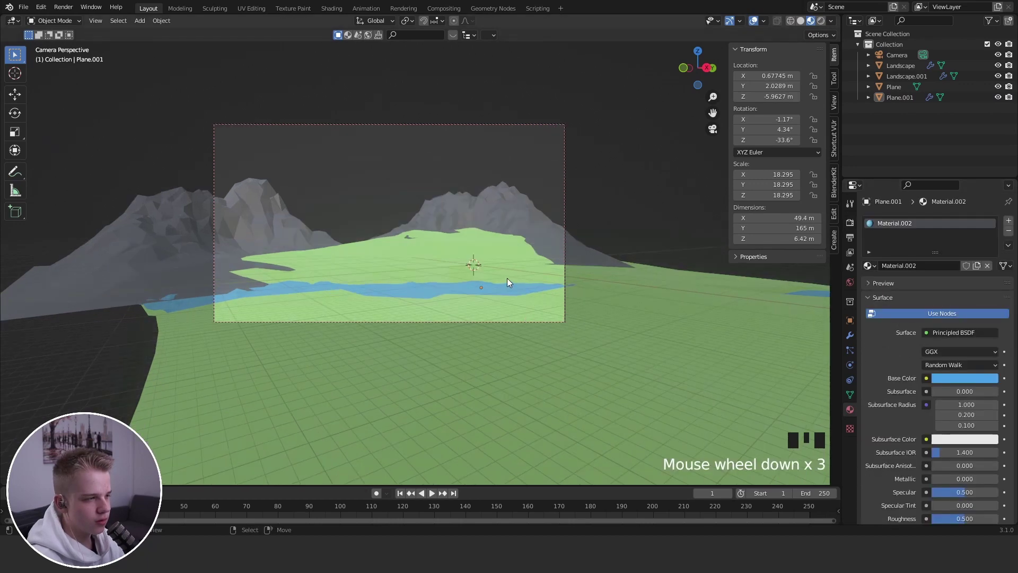
Set the river material's roughness to 0 and its transmission to about 0.378
{"action": "scroll", "coordinate": [507, 278], "scroll_direction": "up", "scroll_amount": 2}
{"action": "middle_click_drag", "start_coordinate": [507, 278], "coordinate": [619, 361]}
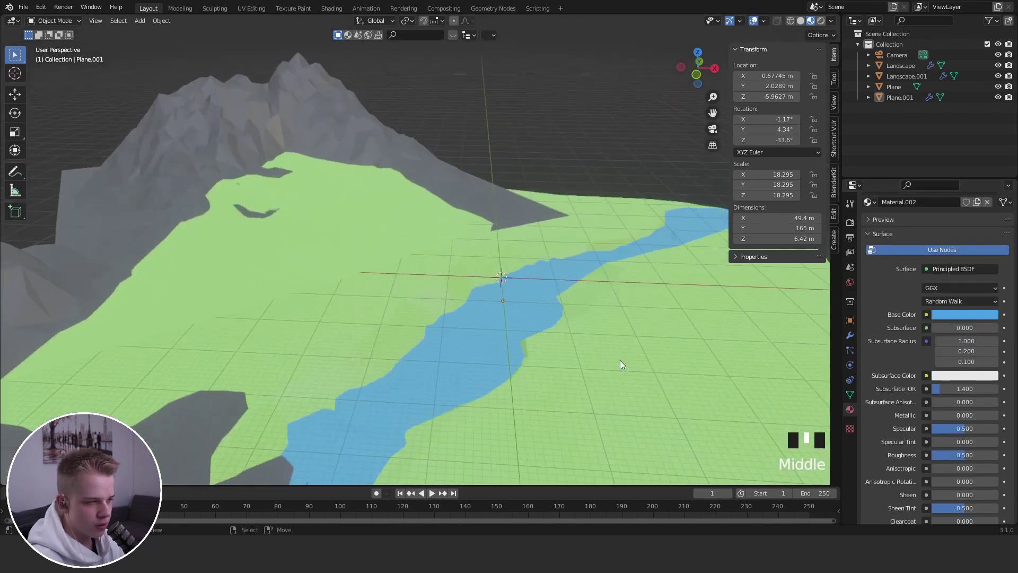
{"action": "scroll", "coordinate": [945, 370], "scroll_direction": "down", "scroll_amount": 1}
{"action": "left_click_drag", "start_coordinate": [975, 434], "coordinate": [939, 435]}
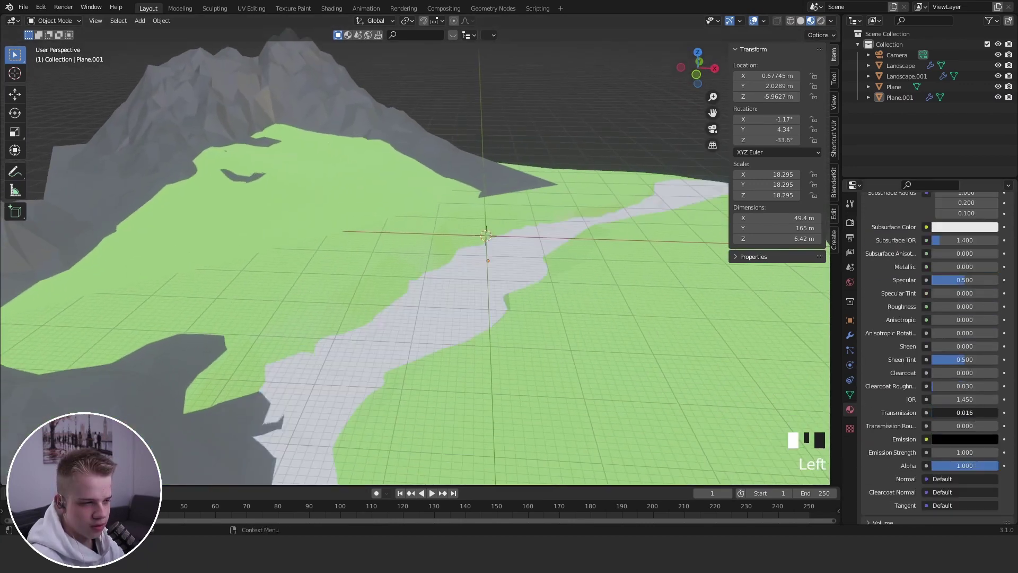
{"action": "left_click_drag", "start_coordinate": [950, 412], "coordinate": [960, 412]}
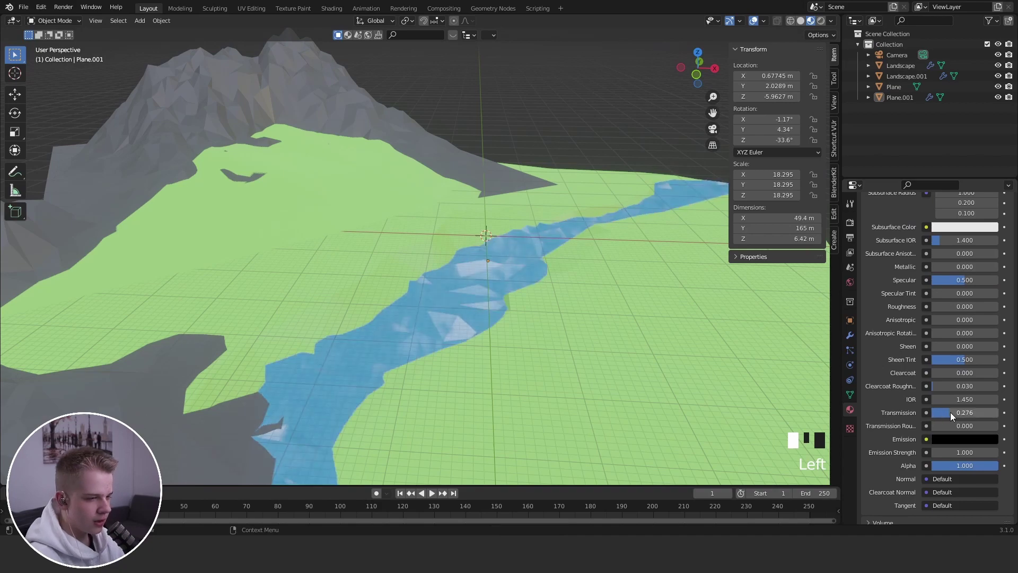
{"action": "scroll", "coordinate": [947, 410], "scroll_direction": "down", "scroll_amount": 6}
{"action": "left_click", "coordinate": [941, 438]}
{"action": "left_click", "coordinate": [946, 486]}
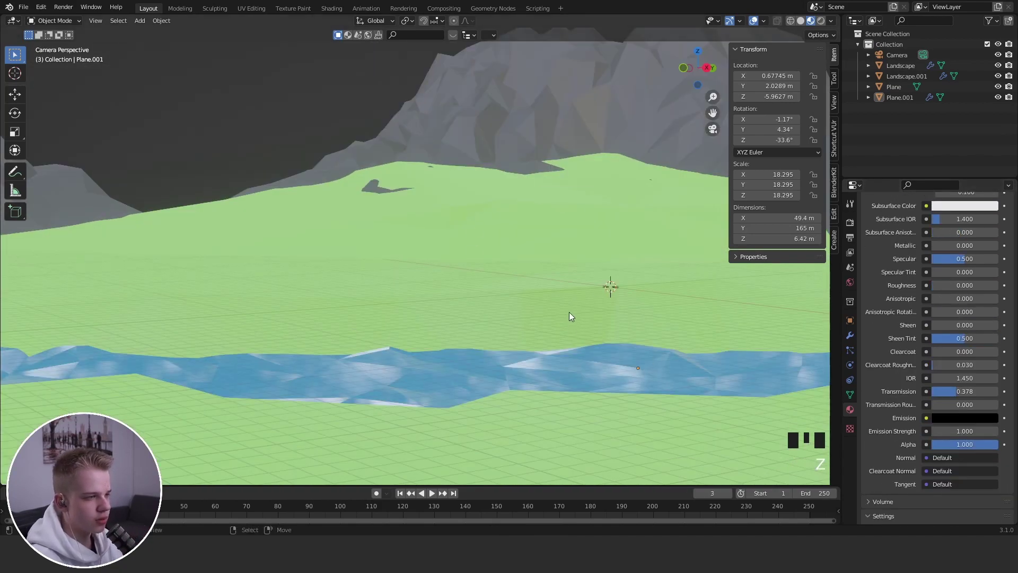
Select the green terrain plane in the camera view and put it into Vertex Paint mode
{"action": "scroll", "coordinate": [598, 283], "scroll_direction": "down", "scroll_amount": 5}
{"action": "scroll", "coordinate": [604, 313], "scroll_direction": "up", "scroll_amount": 4}
{"action": "right_click", "coordinate": [540, 280]}
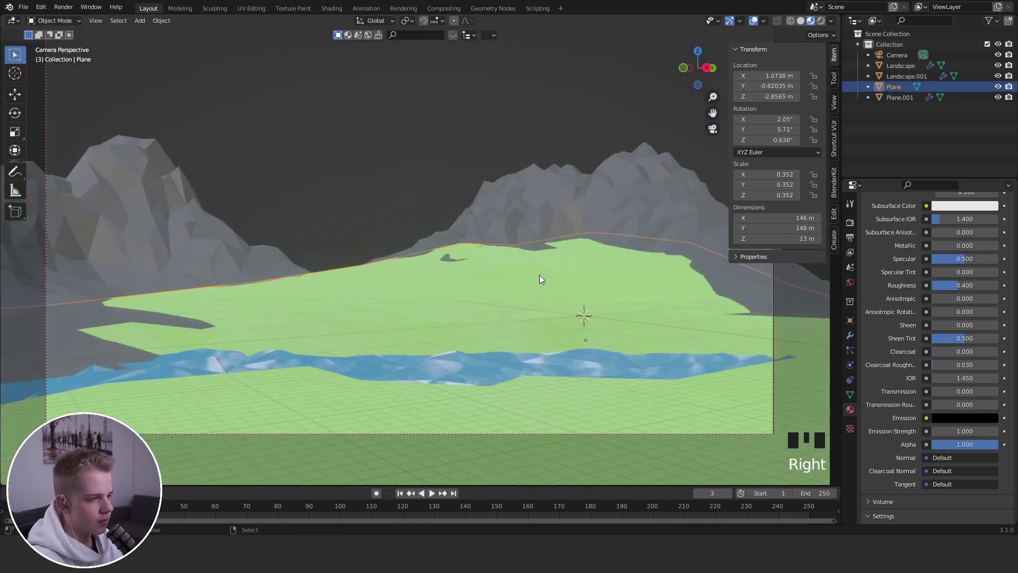
{"action": "key", "text": "ctrl+Tab"}
{"action": "key", "text": "f"}
{"action": "left_click", "coordinate": [376, 251]}
{"action": "key", "text": "ctrl+Tab"}
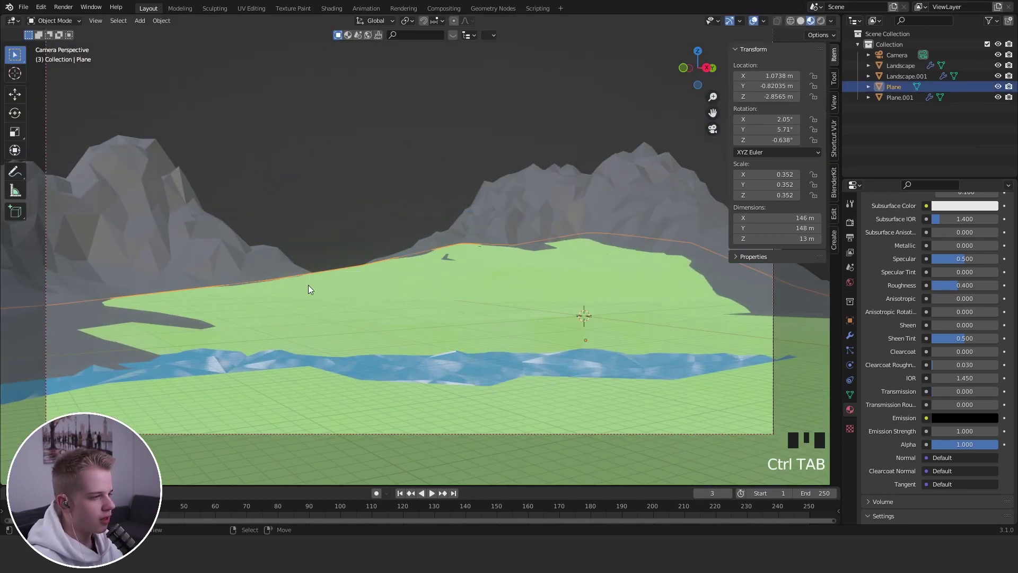
{"action": "key", "text": "ctrl+Tab"}
{"action": "left_click", "coordinate": [409, 243]}
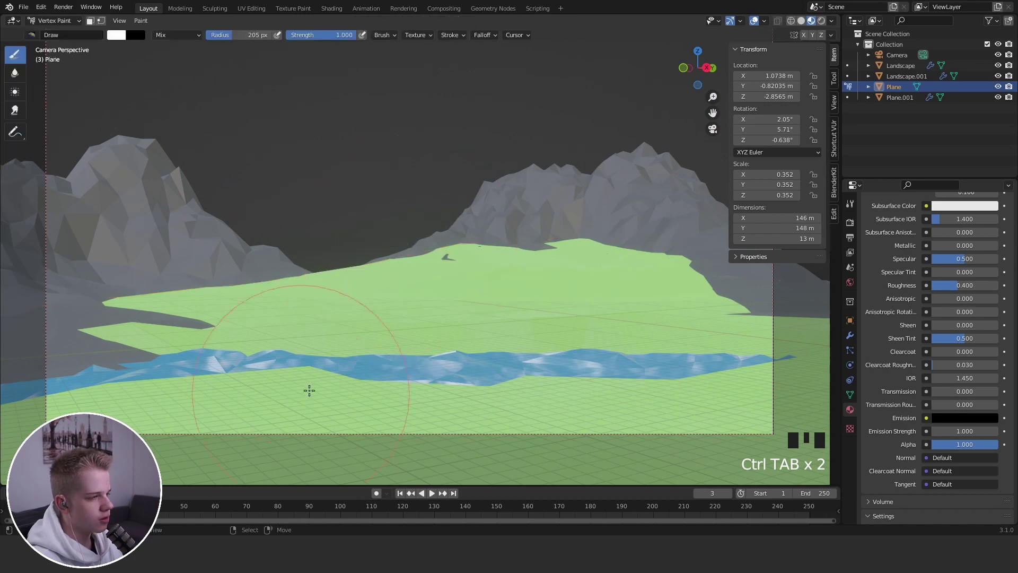
Switch to solid shading and give the Draw brush a green colour with a radius of 143 px
{"action": "mouse_move", "coordinate": [308, 390]}
{"action": "middle_mouse_down"}
{"action": "mouse_move", "coordinate": [470, 325]}
{"action": "mouse_move", "coordinate": [530, 228]}
{"action": "mouse_move", "coordinate": [536, 296]}
{"action": "middle_mouse_up"}
{"action": "scroll", "coordinate": [530, 227], "scroll_direction": "down", "scroll_amount": 4}
{"action": "scroll", "coordinate": [891, 247], "scroll_direction": "up", "scroll_amount": 7}
{"action": "key", "text": "z"}
{"action": "scroll", "coordinate": [880, 236], "scroll_direction": "up", "scroll_amount": 8}
{"action": "left_click", "coordinate": [850, 204]}
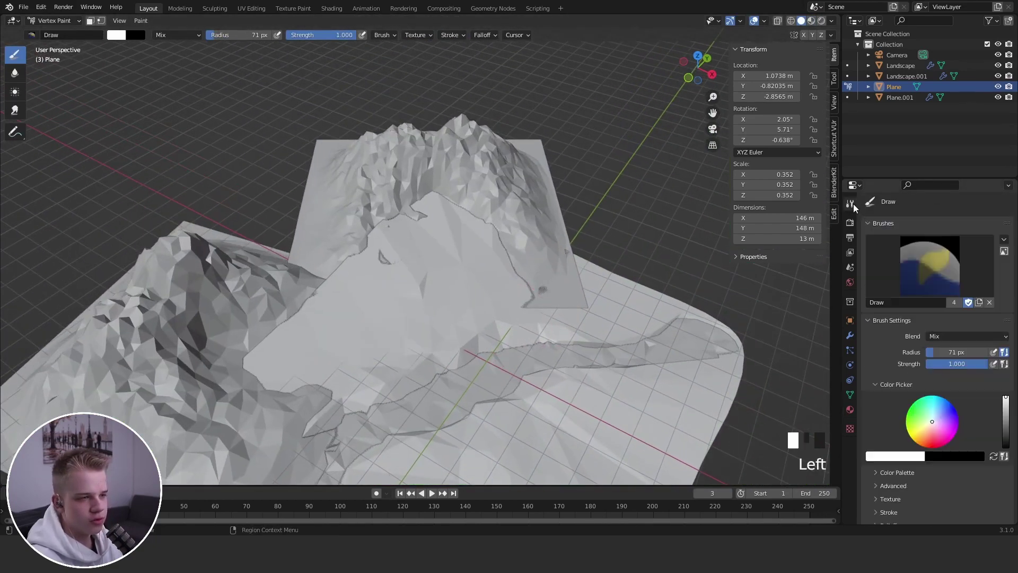
{"action": "scroll", "coordinate": [825, 331], "scroll_direction": "up", "scroll_amount": 3}
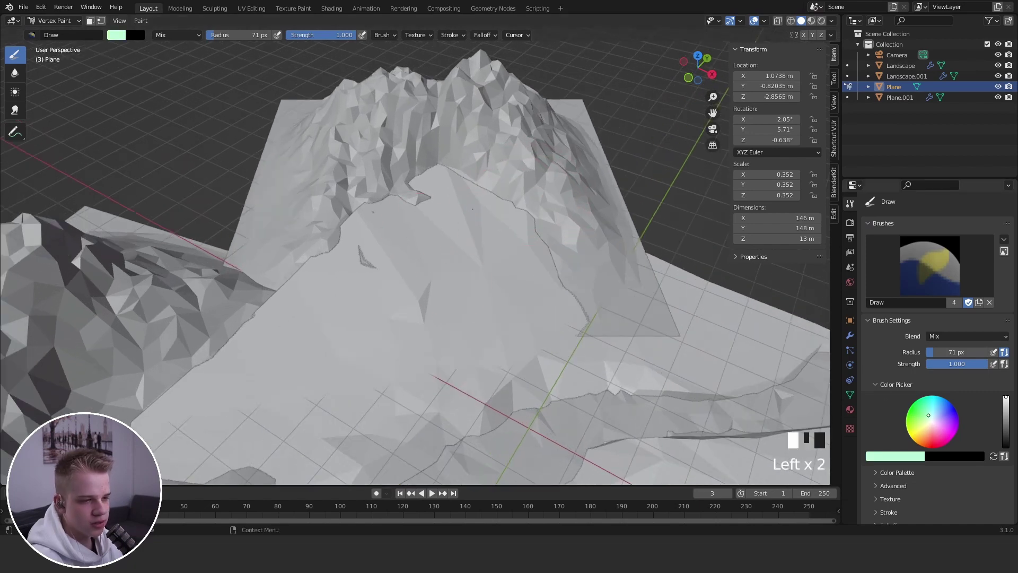
{"action": "key", "text": "f"}
{"action": "left_click", "coordinate": [521, 243]}
Paint the terrain slope below the rear mountain green
{"action": "left_click_drag", "start_coordinate": [414, 289], "coordinate": [556, 248]}
{"action": "left_click_drag", "start_coordinate": [549, 289], "coordinate": [460, 304]}
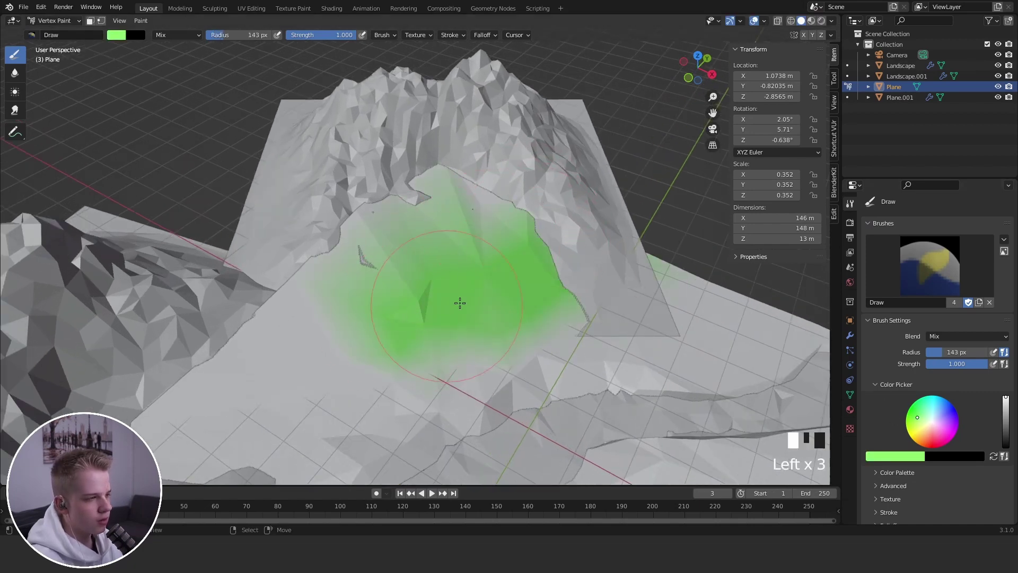
{"action": "left_click_drag", "start_coordinate": [536, 331], "coordinate": [382, 366]}
{"action": "left_click_drag", "start_coordinate": [451, 387], "coordinate": [299, 408]}
Enlarge the brush radius to 205 px and copy the terrain material's base colour into the vertex paint brush colour
{"action": "scroll", "coordinate": [299, 408], "scroll_direction": "down", "scroll_amount": 3}
{"action": "key", "text": "f"}
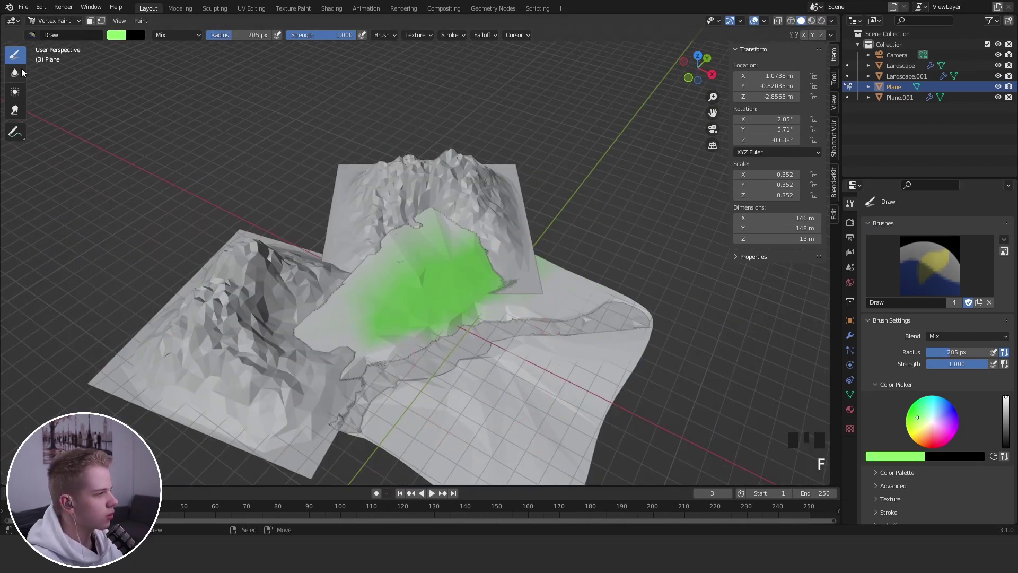
{"action": "left_click", "coordinate": [851, 410]}
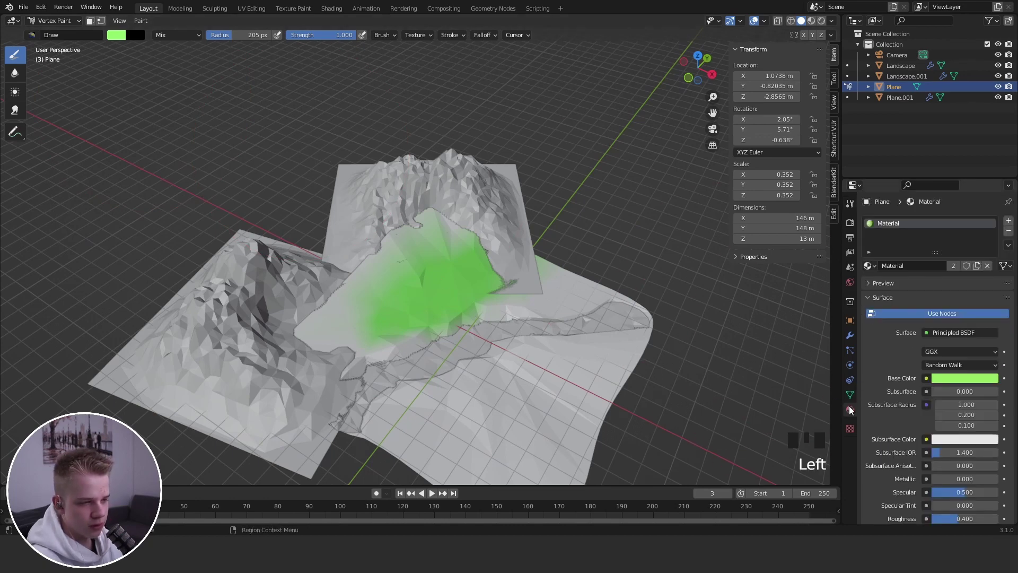
{"action": "left_click", "coordinate": [965, 381]}
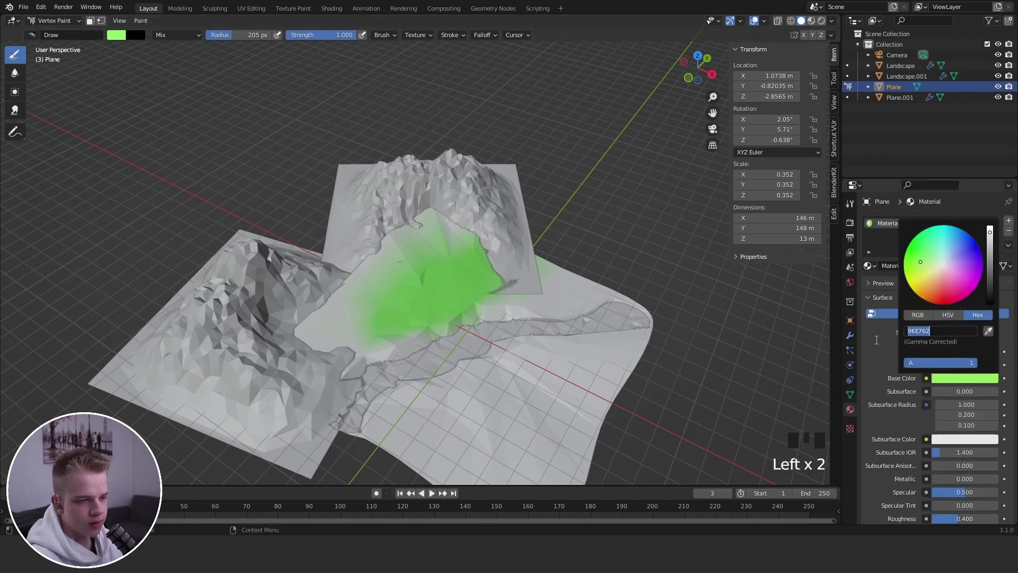
{"action": "left_click", "coordinate": [850, 203]}
{"action": "left_click", "coordinate": [923, 459]}
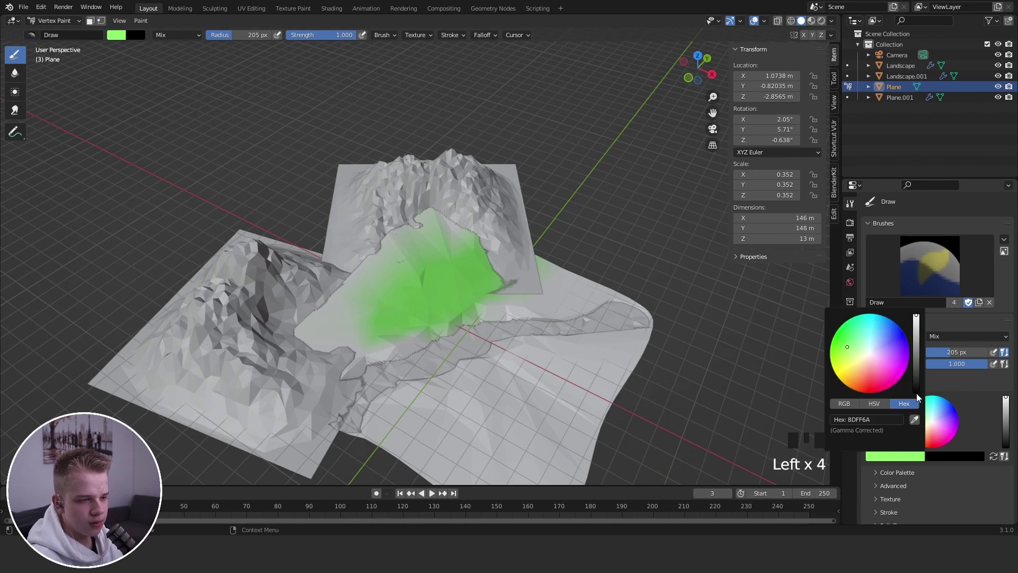
{"action": "key", "text": "Return"}
Set the brush radius to 258 px and paint the hillside and the foreground beyond the river green
{"action": "key", "text": "f"}
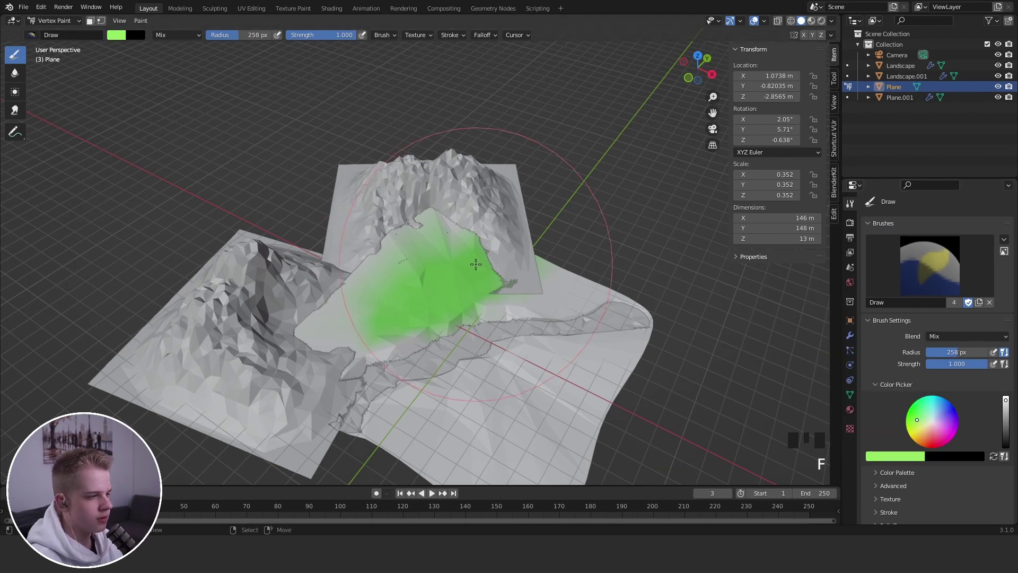
{"action": "left_click", "coordinate": [614, 264]}
{"action": "mouse_move", "coordinate": [594, 270]}
{"action": "left_mouse_down"}
{"action": "mouse_move", "coordinate": [312, 323]}
{"action": "mouse_move", "coordinate": [518, 355]}
{"action": "left_mouse_up"}
{"action": "left_click_drag", "start_coordinate": [517, 355], "coordinate": [460, 386]}
{"action": "middle_click_drag", "start_coordinate": [505, 386], "coordinate": [512, 297], "text": "shift"}
{"action": "left_click", "coordinate": [514, 297]}
{"action": "left_click", "coordinate": [509, 350]}
{"action": "left_click", "coordinate": [480, 397]}
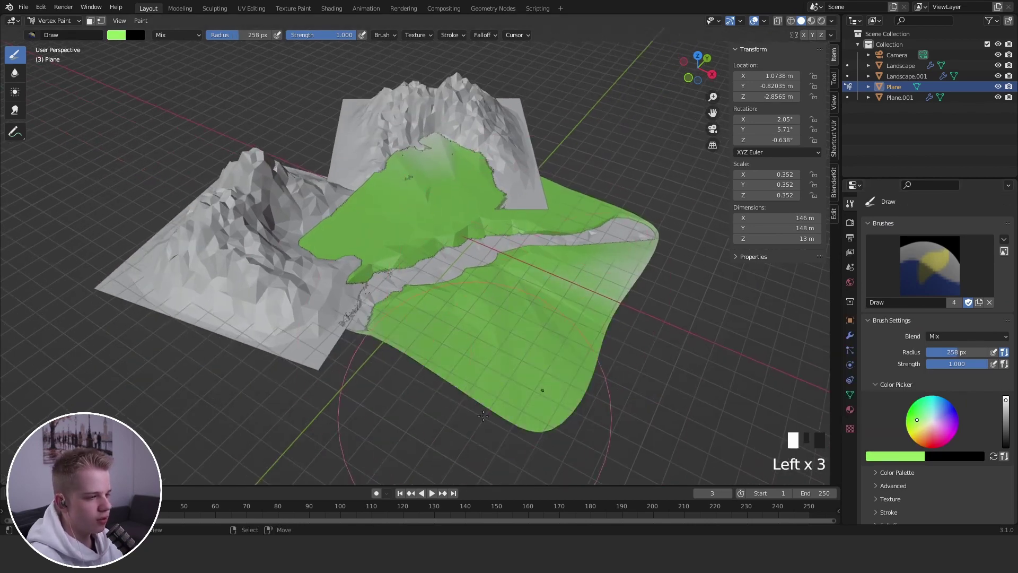
Paint the terrain's remaining unpainted edges and upper slope green, and reduce the brush radius to 119 px
{"action": "left_click", "coordinate": [575, 313]}
{"action": "left_click", "coordinate": [626, 249]}
{"action": "left_click", "coordinate": [587, 215]}
{"action": "left_click", "coordinate": [461, 173]}
{"action": "left_click", "coordinate": [435, 171]}
{"action": "left_click", "coordinate": [352, 164]}
{"action": "key", "text": "f"}
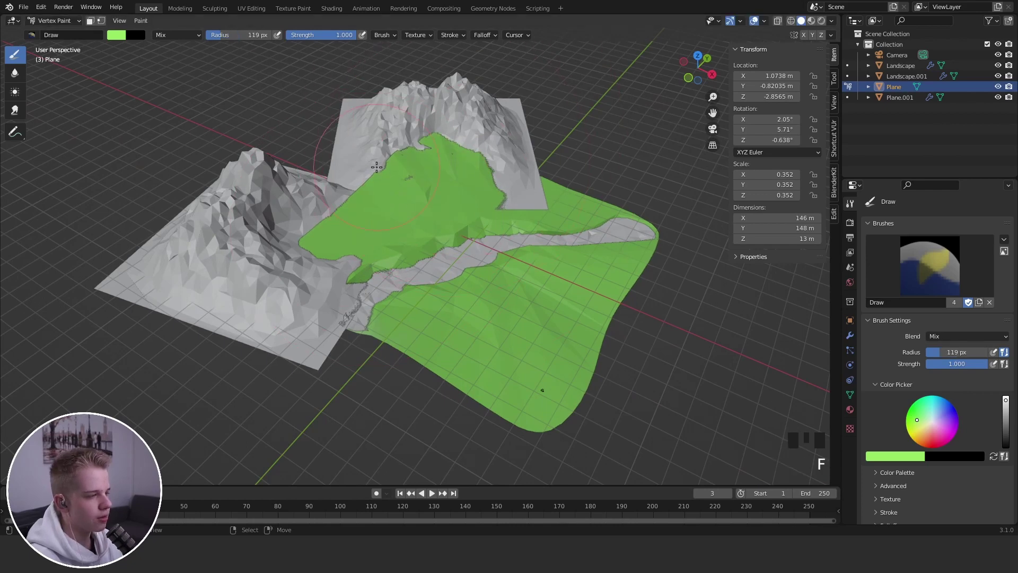
{"action": "left_click", "coordinate": [279, 165]}
Return to material preview and Object Mode, select the front mountain and copy its material's grey base colour
{"action": "key", "text": "z"}
{"action": "left_click", "coordinate": [243, 313]}
{"action": "key", "text": "ctrl+Tab"}
{"action": "left_click", "coordinate": [217, 273]}
{"action": "left_click", "coordinate": [259, 217]}
{"action": "key", "text": "ctrl+Tab"}
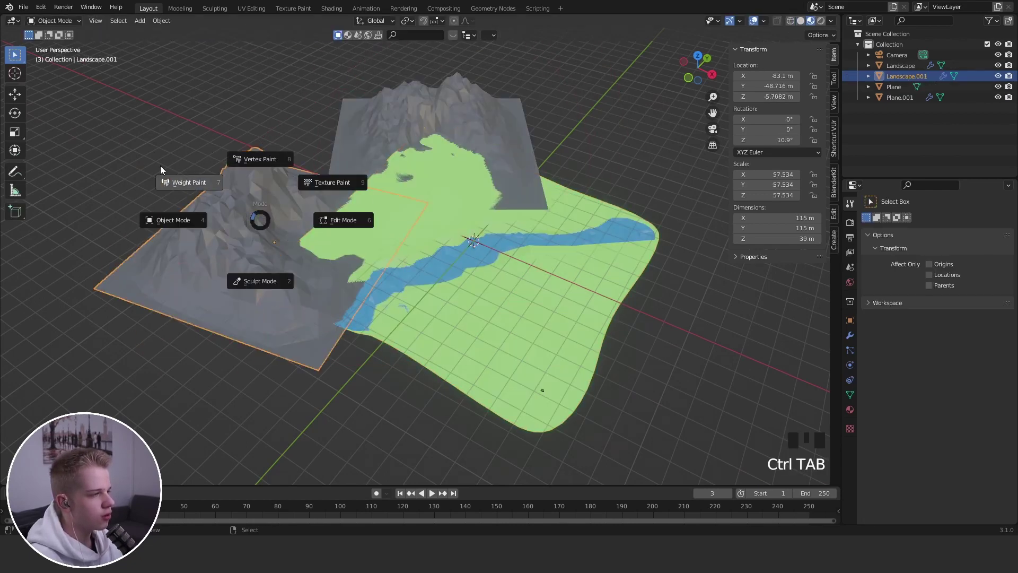
{"action": "key", "text": "Escape"}
{"action": "left_click", "coordinate": [849, 409]}
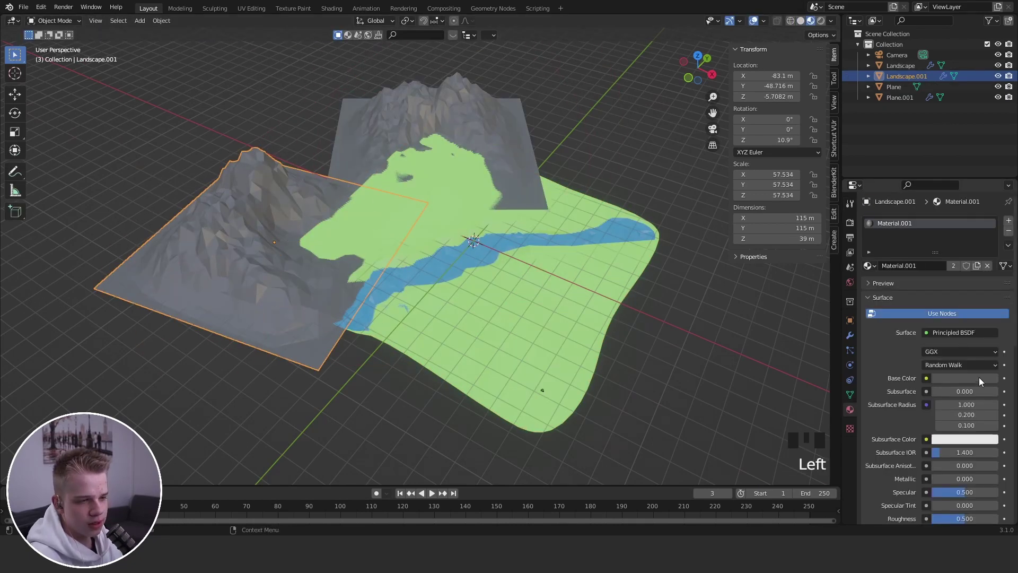
{"action": "left_click", "coordinate": [979, 377]}
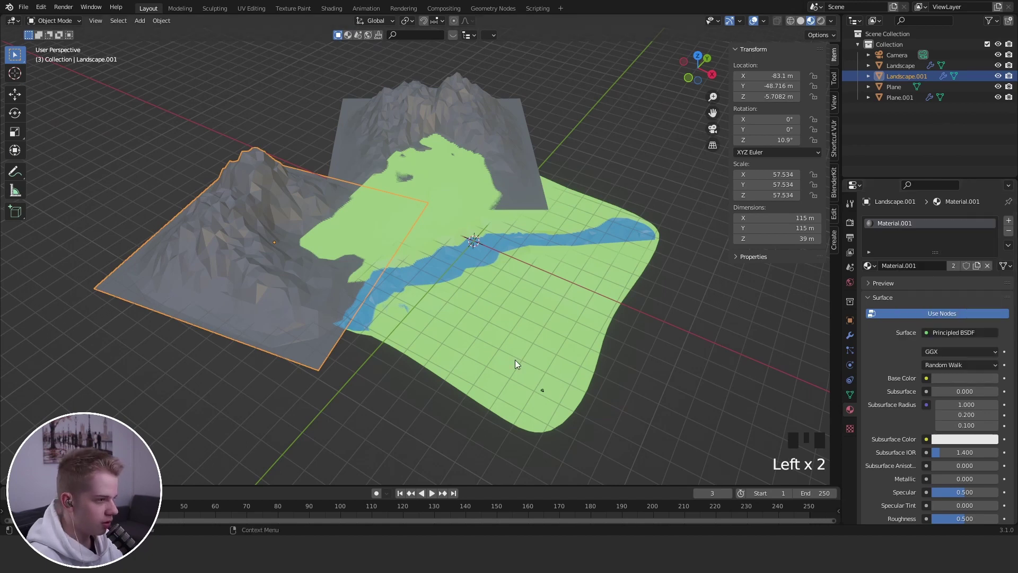
Select the green terrain plane and switch it to Texture Paint mode
{"action": "left_click", "coordinate": [529, 330]}
{"action": "key", "text": "ctrl+Tab"}
{"action": "left_click", "coordinate": [422, 250]}
{"action": "scroll", "coordinate": [381, 220], "scroll_direction": "up", "scroll_amount": 2}
{"action": "key", "text": "ctrl+Tab"}
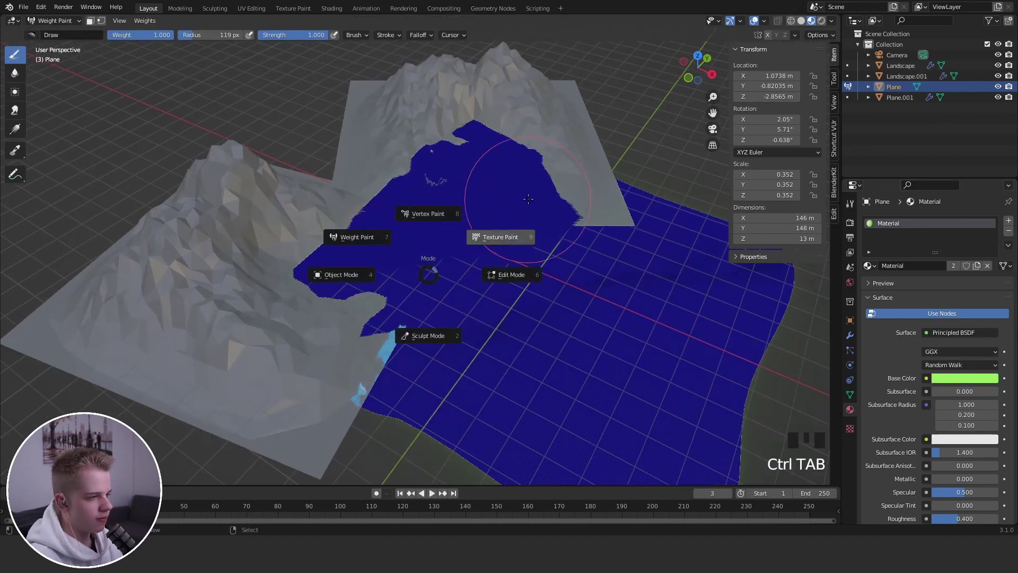
{"action": "left_click", "coordinate": [500, 237]}
Set the TexDraw brush colour to the grey copied from the mountain material
{"action": "middle_click_drag", "start_coordinate": [424, 261], "coordinate": [424, 272]}
{"action": "left_click", "coordinate": [849, 203]}
{"action": "scroll", "coordinate": [938, 385], "scroll_direction": "down", "scroll_amount": 6}
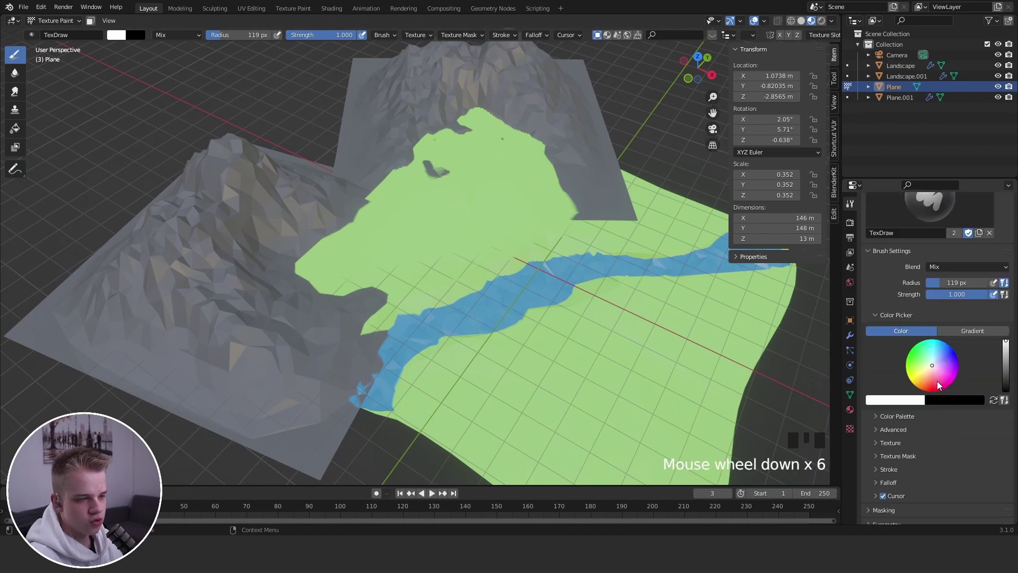
{"action": "left_click", "coordinate": [914, 400]}
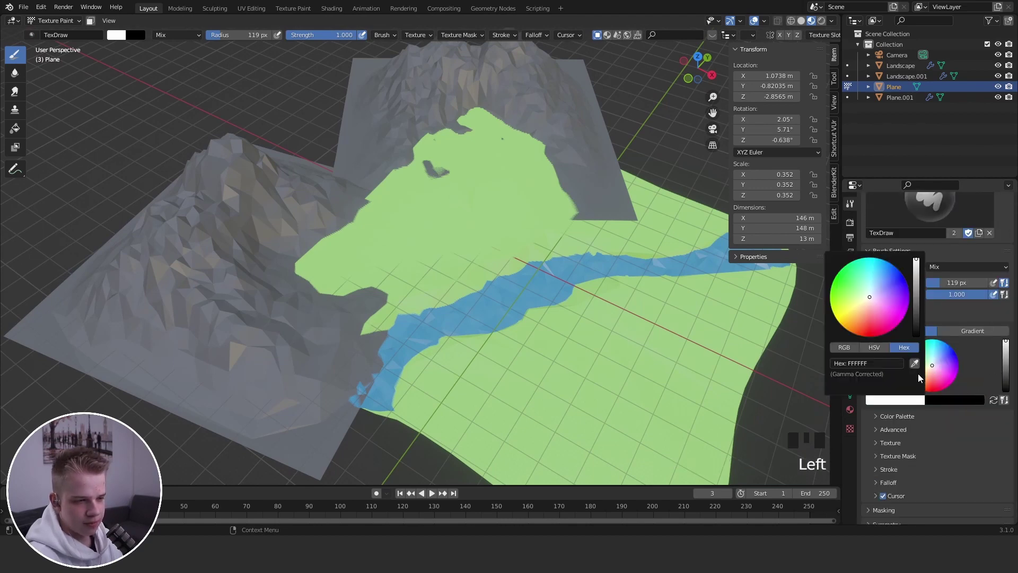
{"action": "key", "text": "Return"}
{"action": "scroll", "coordinate": [291, 291], "scroll_direction": "up", "scroll_amount": 3}
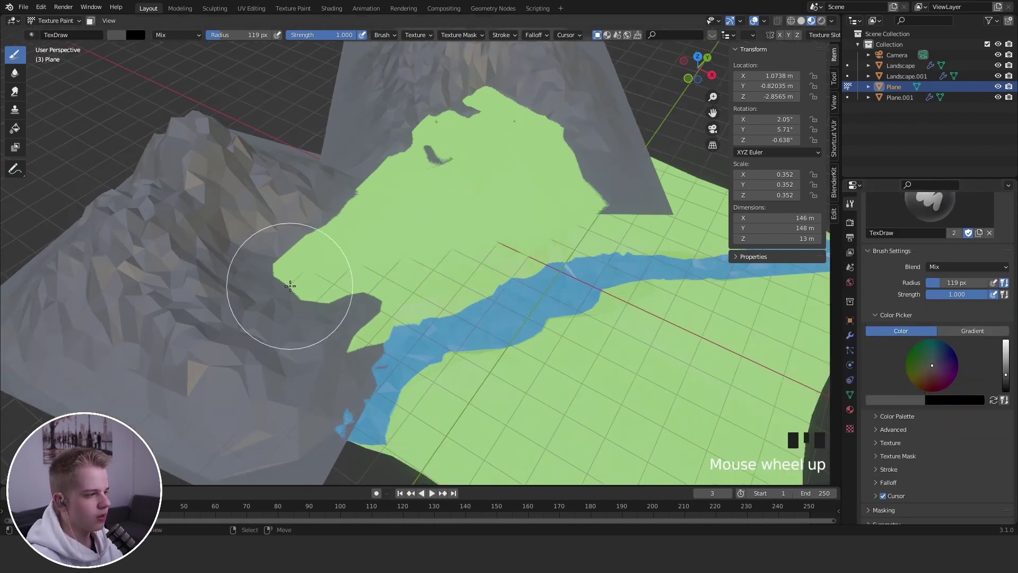
Try to texture paint grey with a 114 px brush where the terrain meets the front mountain
{"action": "key", "text": "f"}
{"action": "left_click", "coordinate": [256, 238]}
{"action": "left_click", "coordinate": [268, 255]}
{"action": "left_click", "coordinate": [254, 280]}
{"action": "left_click", "coordinate": [264, 281]}
{"action": "left_click", "coordinate": [278, 310]}
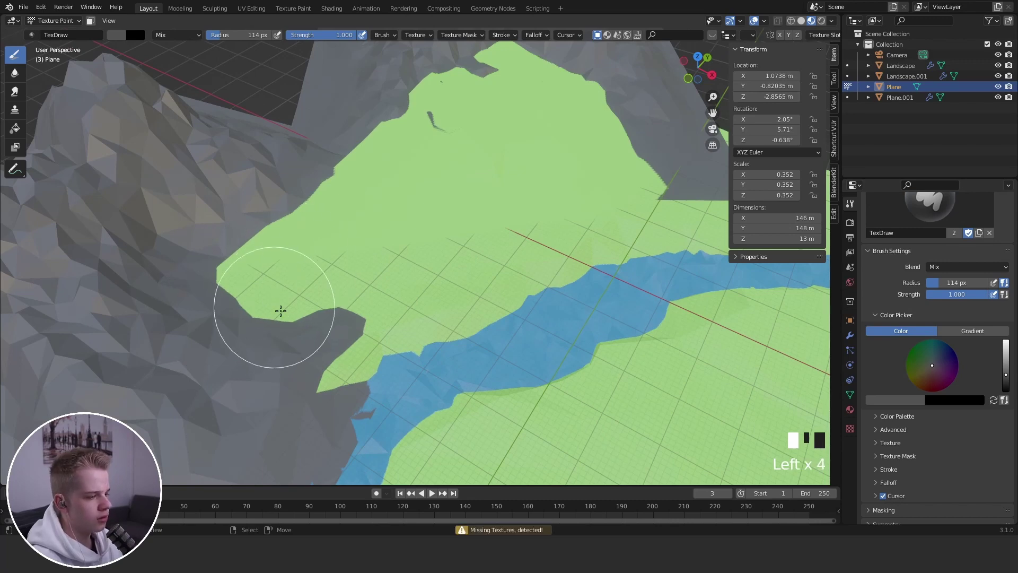
Switch the terrain plane from Texture Paint back to Vertex Paint mode
{"action": "key", "text": "ctrl+Tab"}
{"action": "left_click", "coordinate": [396, 311]}
{"action": "scroll", "coordinate": [396, 303], "scroll_direction": "down", "scroll_amount": 4}
{"action": "key", "text": "ctrl+Tab"}
{"action": "left_click", "coordinate": [551, 253]}
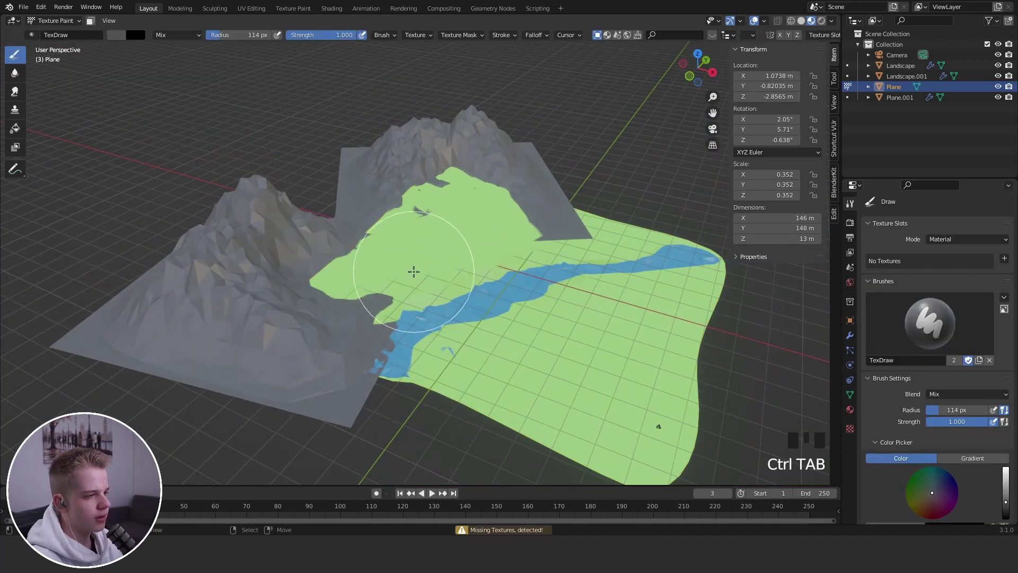
{"action": "key", "text": "ctrl+Tab"}
{"action": "left_click", "coordinate": [428, 211]}
{"action": "scroll", "coordinate": [490, 291], "scroll_direction": "up", "scroll_amount": 3}
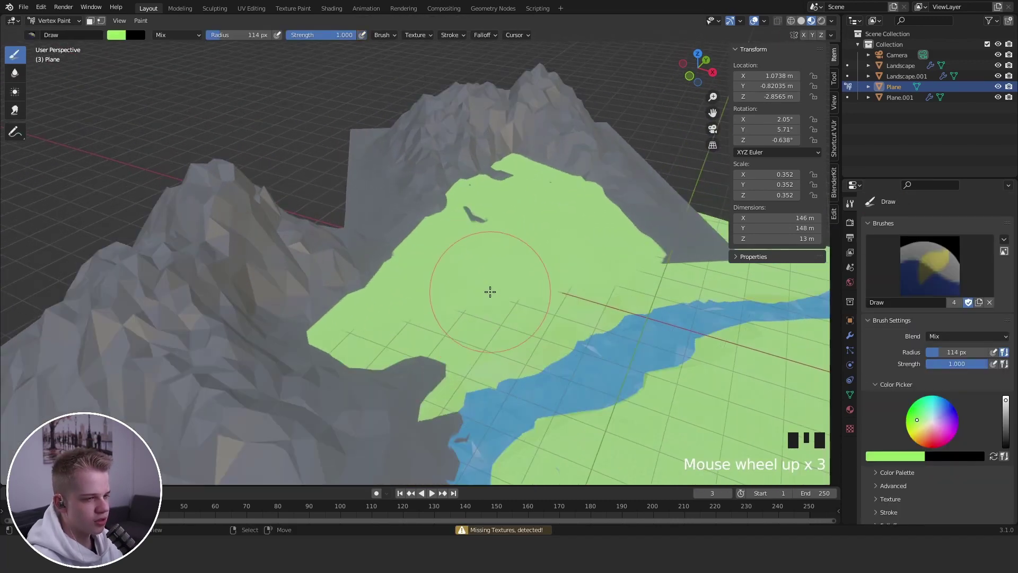
Add the green brush colour to the colour palette, set the brush to hex 535353 and add that grey as well
{"action": "scroll", "coordinate": [880, 405], "scroll_direction": "down", "scroll_amount": 3}
{"action": "left_click", "coordinate": [897, 404]}
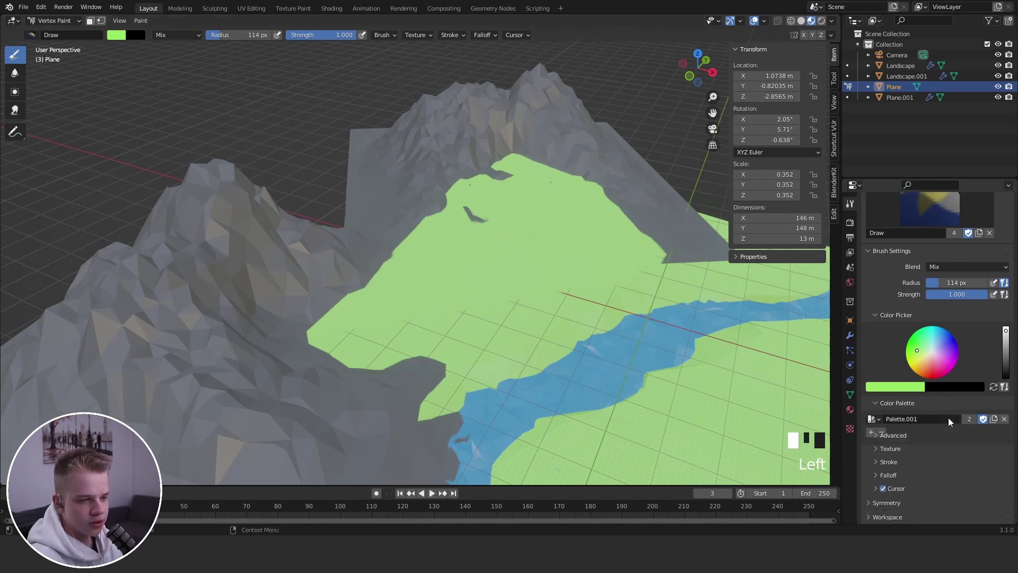
{"action": "scroll", "coordinate": [927, 429], "scroll_direction": "down", "scroll_amount": 1}
{"action": "left_click", "coordinate": [870, 416]}
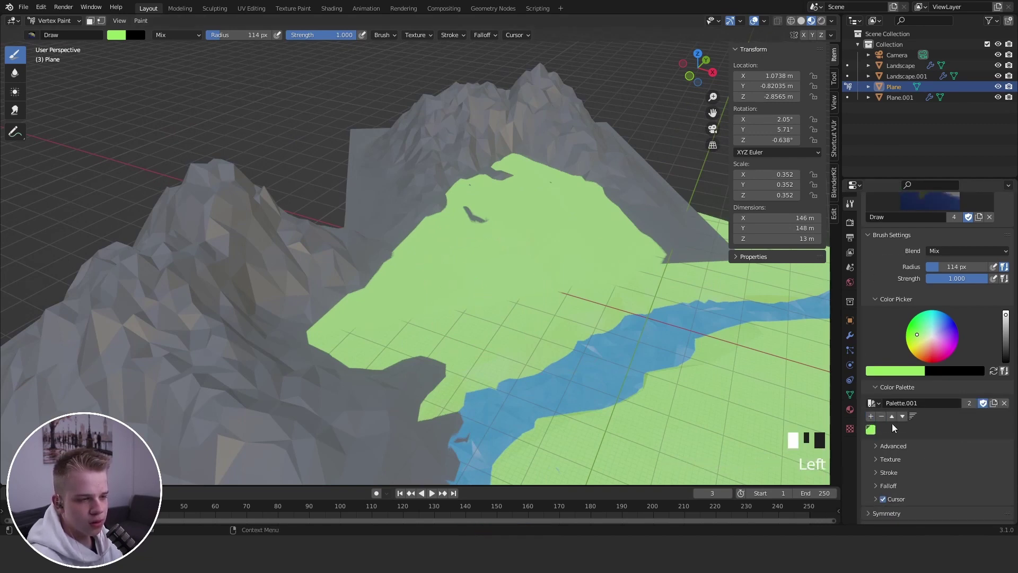
{"action": "left_click", "coordinate": [907, 371]}
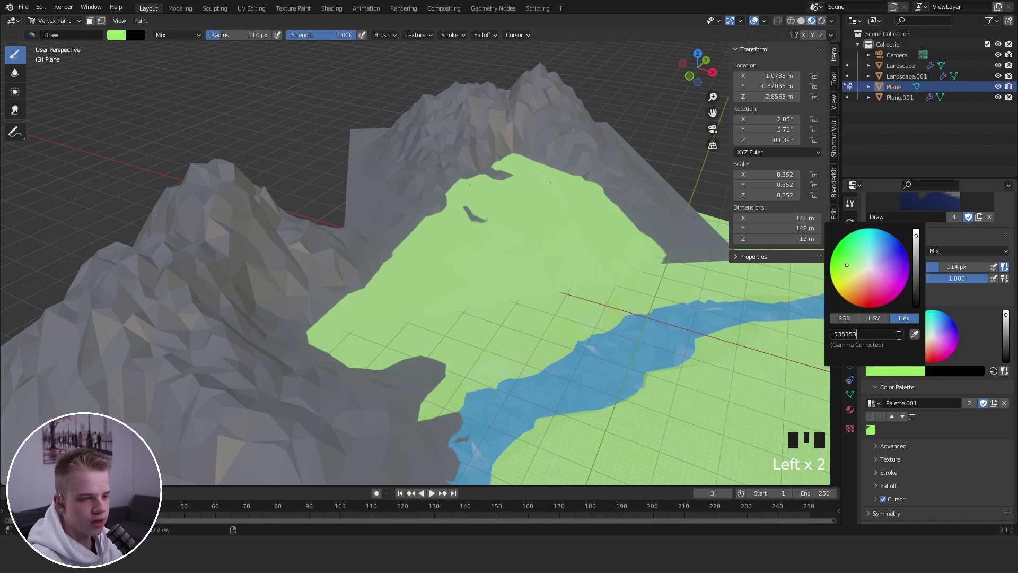
{"action": "key", "text": "Return"}
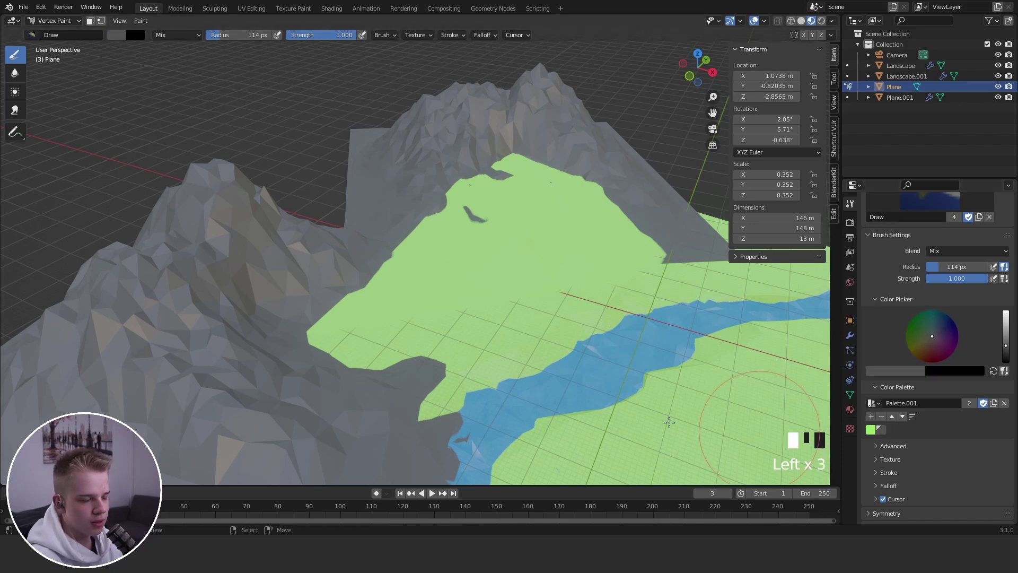
Set the vertex paint brush radius to 90 px and switch the viewport to Solid shading
{"action": "scroll", "coordinate": [347, 294], "scroll_direction": "up", "scroll_amount": 2}
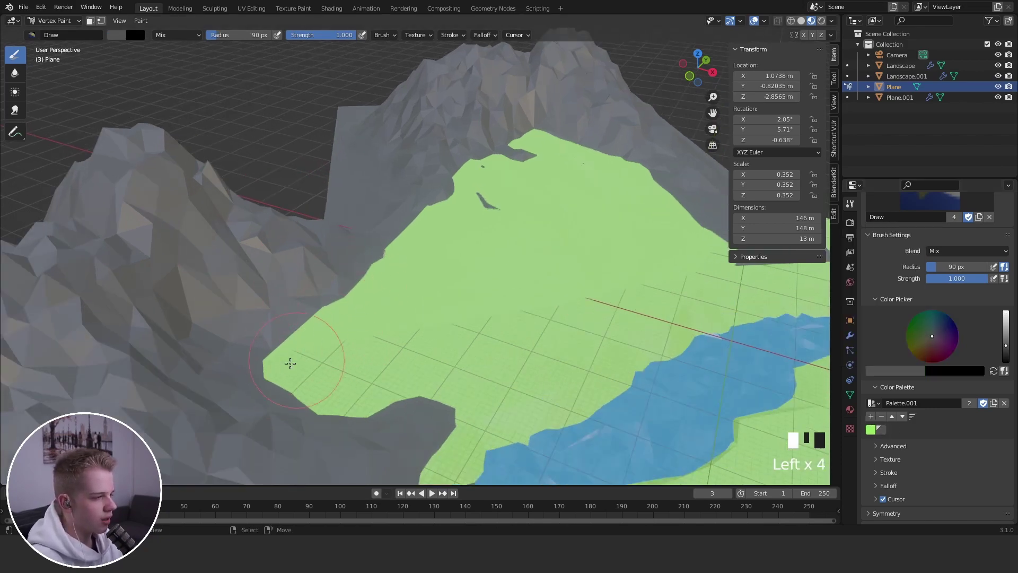
{"action": "scroll", "coordinate": [290, 363], "scroll_direction": "down", "scroll_amount": 2}
{"action": "key", "text": "z"}
{"action": "left_click", "coordinate": [212, 389]}
{"action": "key", "text": "z"}
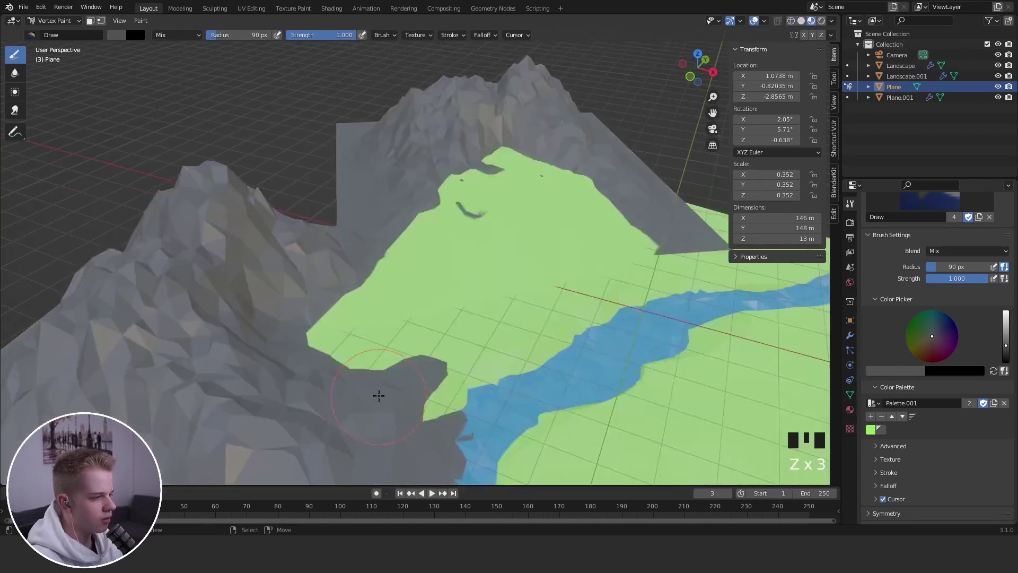
{"action": "key", "text": "z"}
{"action": "key", "text": "z"}
Vertex paint full-strength grey on the terrain where it meets the front mountain, including the patch beside the river
{"action": "left_click", "coordinate": [381, 286]}
{"action": "left_click", "coordinate": [374, 290]}
{"action": "left_click", "coordinate": [366, 298]}
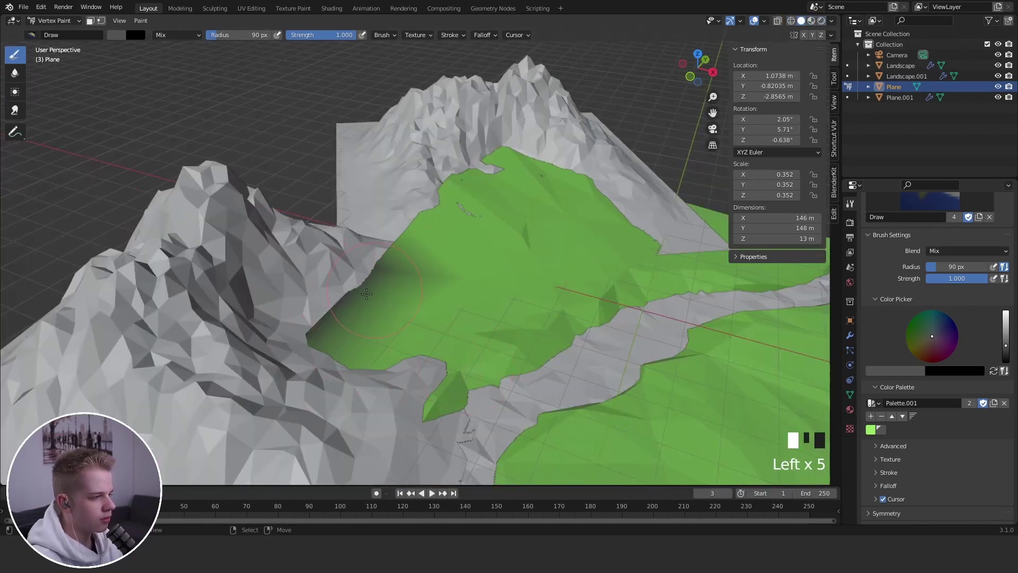
{"action": "left_click", "coordinate": [378, 313]}
{"action": "left_click", "coordinate": [374, 335]}
{"action": "left_click", "coordinate": [403, 345]}
{"action": "middle_click_drag", "start_coordinate": [427, 342], "coordinate": [322, 361]}
{"action": "left_click_drag", "start_coordinate": [322, 361], "coordinate": [347, 357]}
{"action": "left_click_drag", "start_coordinate": [353, 355], "coordinate": [372, 354]}
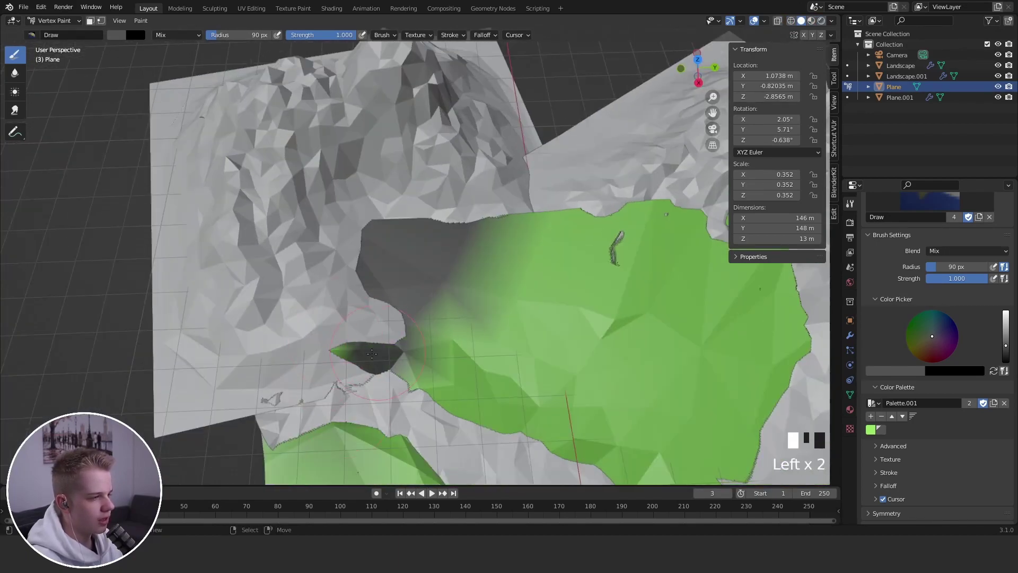
Lower the brush strength to 0.182 and paint faint grey on the terrain along the foot of the rear mountain
{"action": "key", "text": "shift+f"}
{"action": "left_click", "coordinate": [492, 230]}
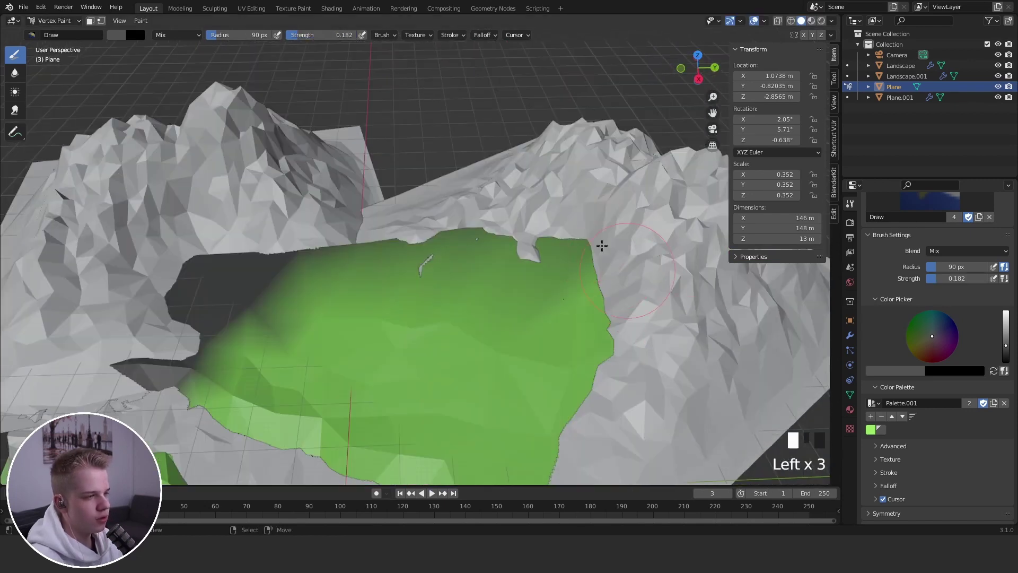
{"action": "left_click", "coordinate": [427, 308]}
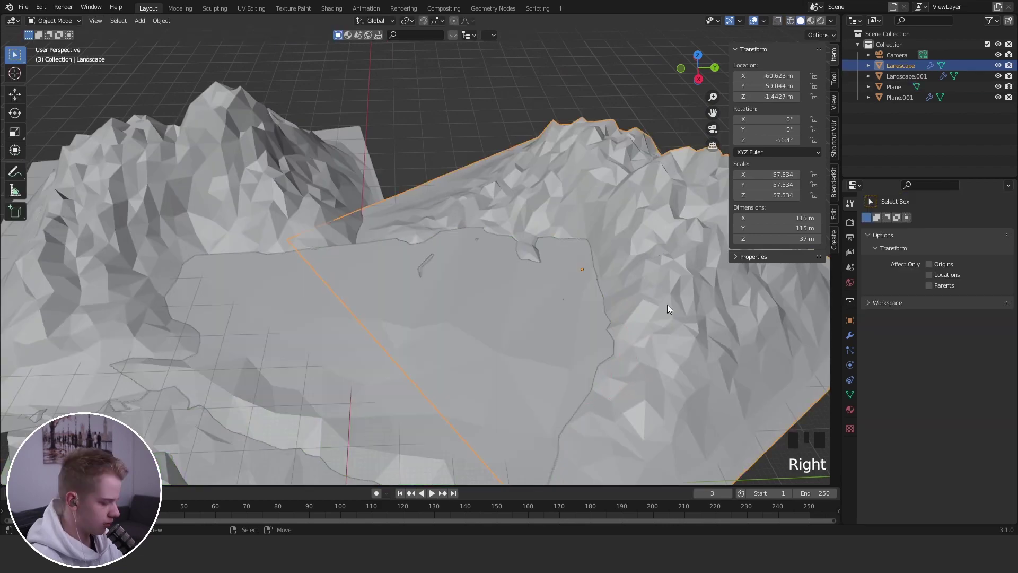
Hide both mountain objects and put the terrain plane in Vertex Paint mode
{"action": "key", "text": "h"}
{"action": "left_click", "coordinate": [416, 272]}
{"action": "key", "text": "ctrl+Tab"}
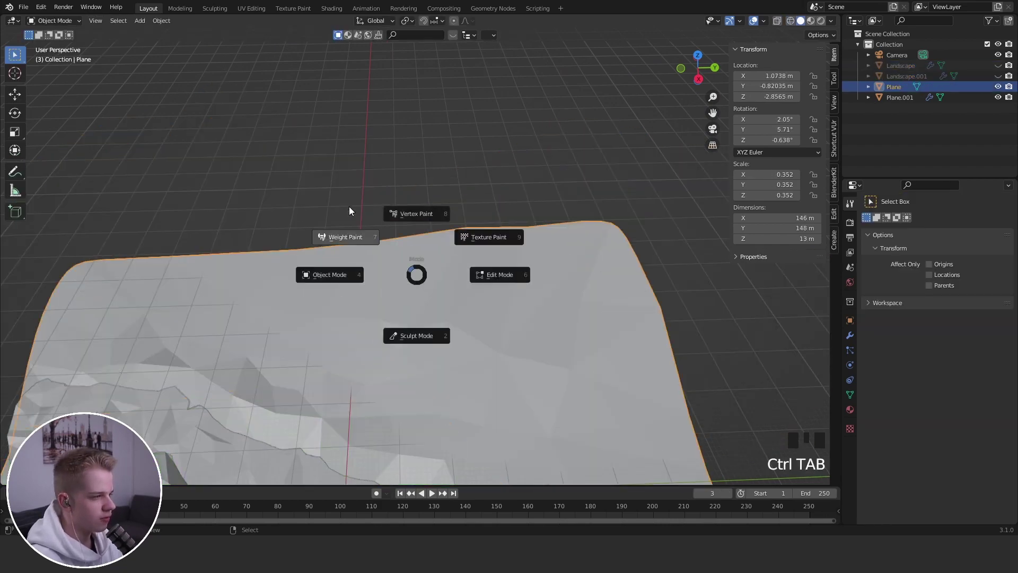
{"action": "left_click", "coordinate": [352, 209]}
{"action": "key", "text": "ctrl+Tab"}
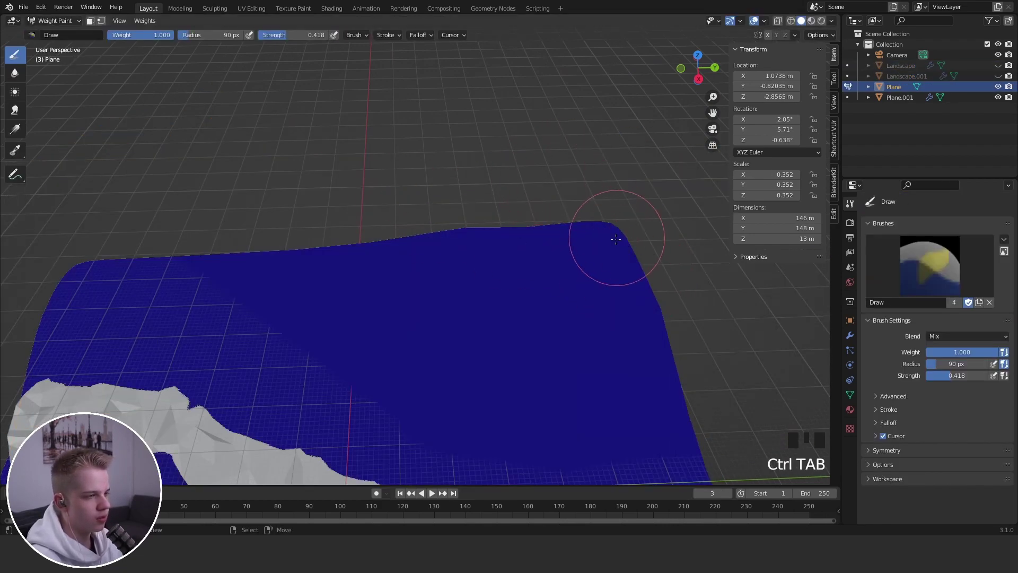
{"action": "key", "text": "ctrl+Tab"}
{"action": "left_click", "coordinate": [628, 179]}
Paint the terrain's mountain side grey at strength 0.400 and unhide both mountains in Object Mode
{"action": "middle_click_drag", "start_coordinate": [647, 259], "coordinate": [477, 297], "text": "shift"}
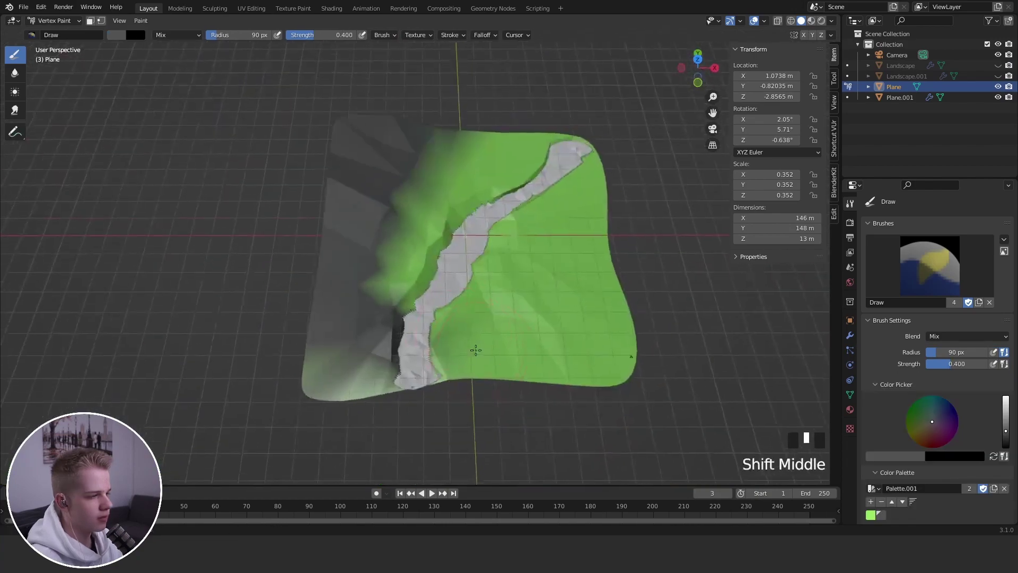
{"action": "scroll", "coordinate": [477, 297], "scroll_direction": "down", "scroll_amount": 2}
{"action": "key", "text": "ctrl+Tab"}
{"action": "key", "text": "alt+h"}
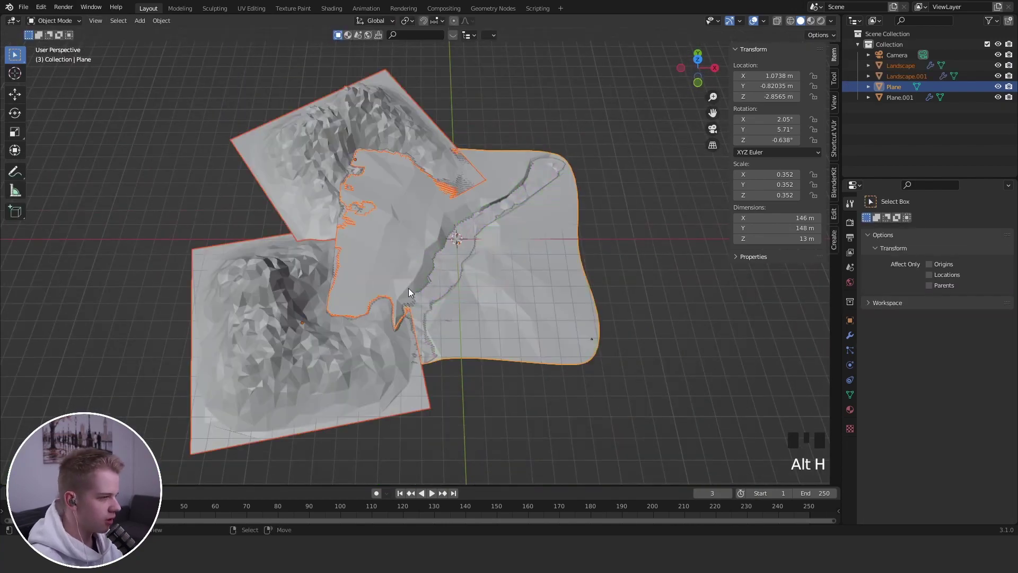
{"action": "left_click", "coordinate": [408, 288]}
{"action": "key", "text": "z"}
{"action": "middle_click_drag", "start_coordinate": [438, 296], "coordinate": [385, 241]}
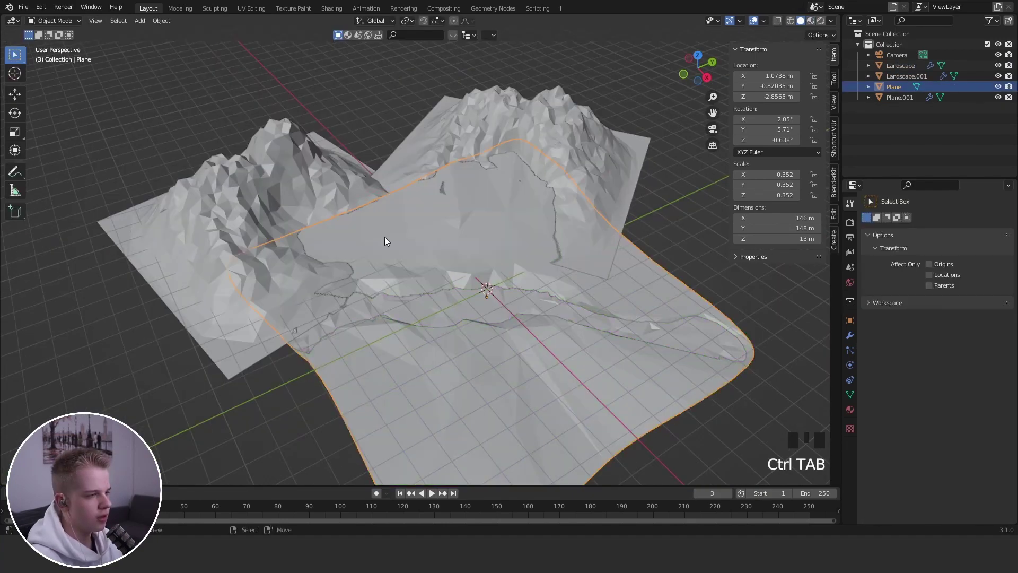
Add a Vertex Color node to the terrain plane's material in the Shading workspace
{"action": "left_click", "coordinate": [332, 8]}
{"action": "scroll", "coordinate": [478, 413], "scroll_direction": "down", "scroll_amount": 5}
{"action": "key", "text": "shift+a"}
{"action": "type", "text": "v"}
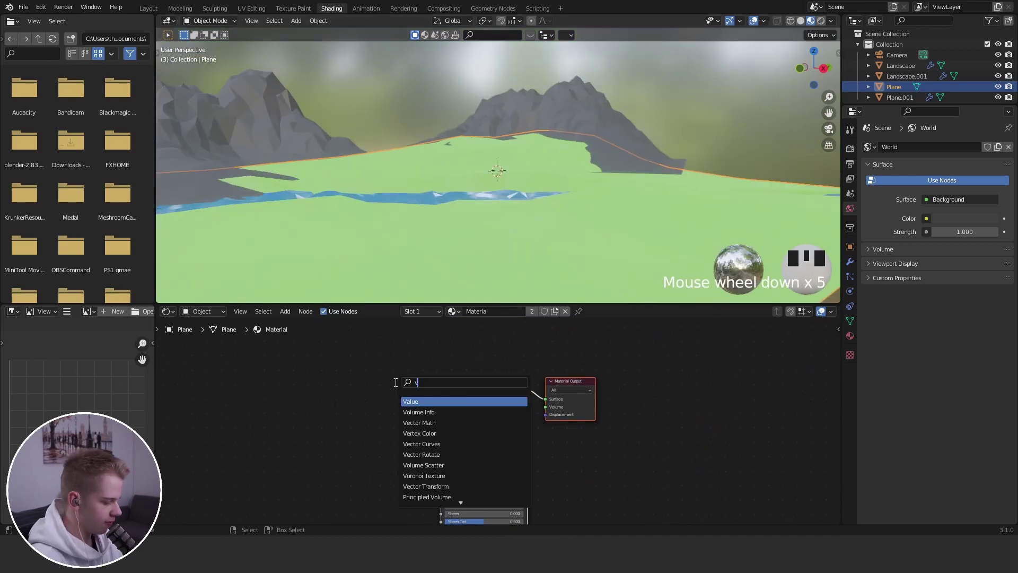
{"action": "key", "text": "Return"}
{"action": "left_click", "coordinate": [292, 400]}
{"action": "scroll", "coordinate": [398, 382], "scroll_direction": "up", "scroll_amount": 7}
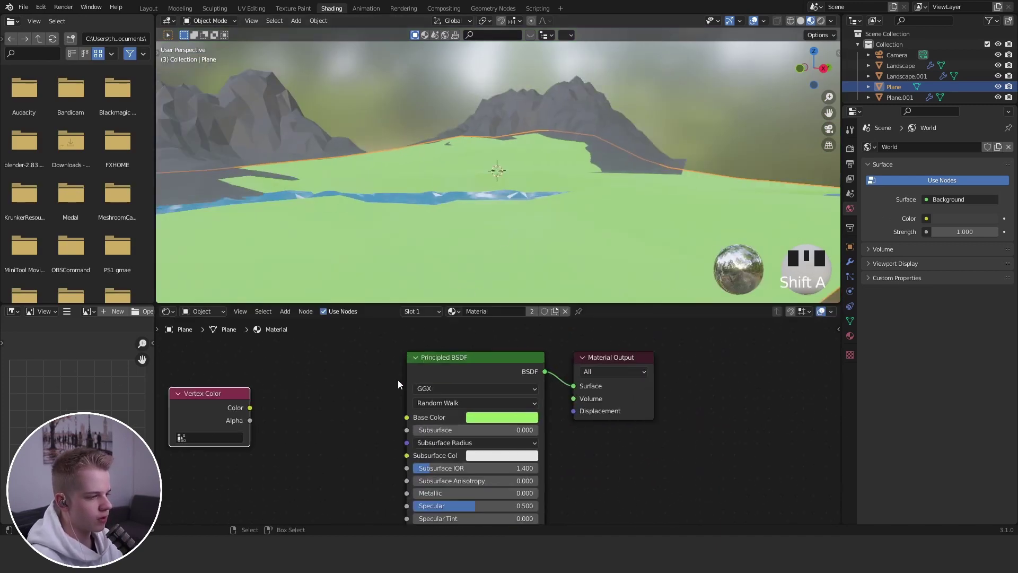
Choose the Col layer in the Vertex Color node and link its Color output to the Principled BSDF Base Color
{"action": "middle_click_drag", "start_coordinate": [398, 382], "coordinate": [498, 366]}
{"action": "left_click", "coordinate": [294, 422]}
{"action": "left_click", "coordinate": [275, 291]}
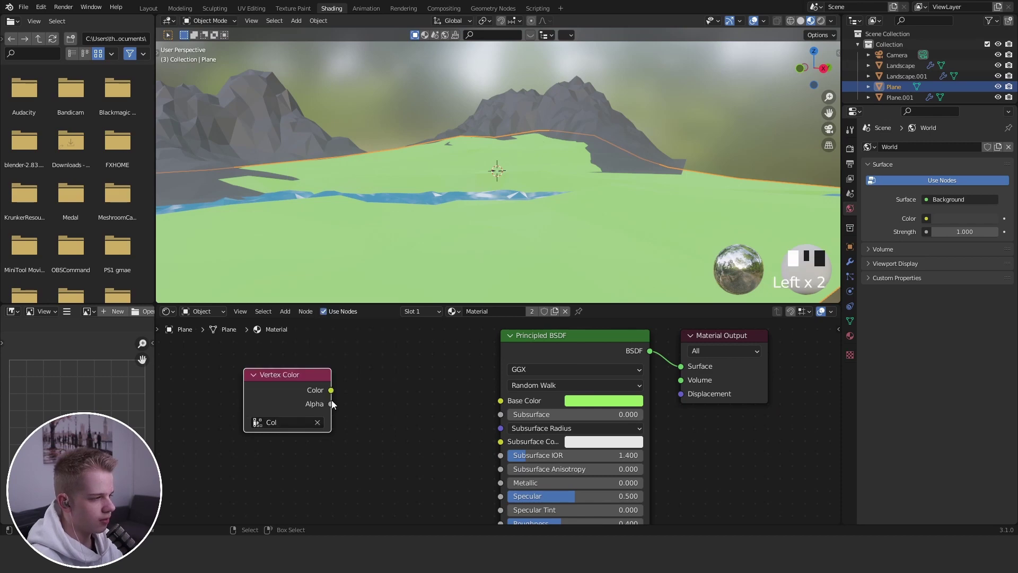
{"action": "left_click_drag", "start_coordinate": [498, 403], "coordinate": [500, 401]}
{"action": "left_click_drag", "start_coordinate": [300, 376], "coordinate": [373, 376]}
{"action": "middle_click_drag", "start_coordinate": [509, 159], "coordinate": [562, 265]}
{"action": "middle_click_drag", "start_coordinate": [551, 223], "coordinate": [529, 132]}
{"action": "right_click", "coordinate": [580, 109]}
{"action": "scroll", "coordinate": [581, 109], "scroll_direction": "down", "scroll_amount": 2}
{"action": "middle_click_drag", "start_coordinate": [551, 176], "coordinate": [545, 164]}
{"action": "key", "text": "alt+a"}
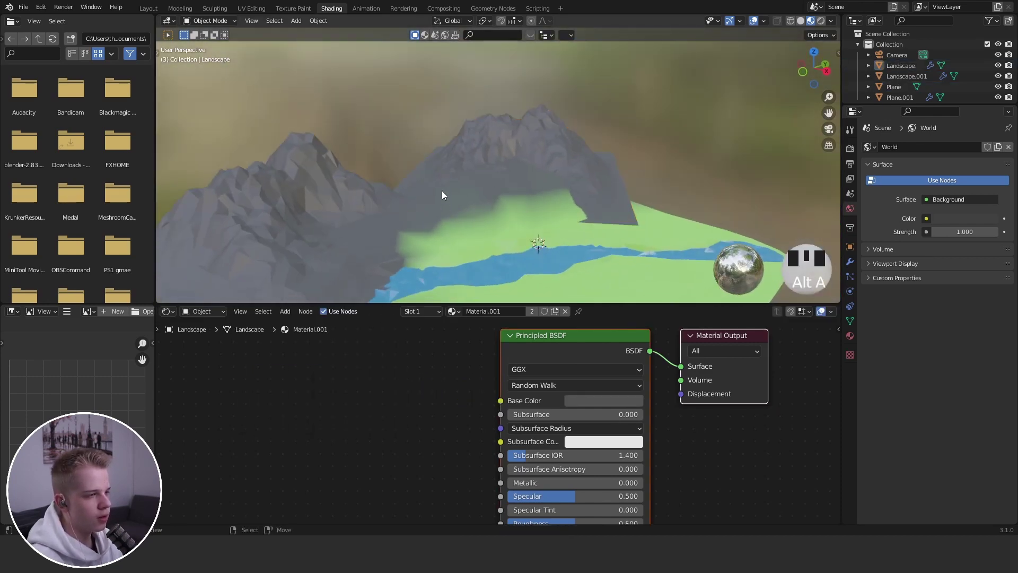
{"action": "right_click", "coordinate": [568, 140]}
{"action": "key", "text": "ctrl+Tab"}
{"action": "middle_click_drag", "start_coordinate": [542, 107], "coordinate": [552, 149], "text": "shift"}
{"action": "scroll", "coordinate": [557, 159], "scroll_direction": "up", "scroll_amount": 2}
{"action": "key", "text": "f"}
{"action": "left_click", "coordinate": [537, 181]}
{"action": "key", "text": "ctrl+Tab"}
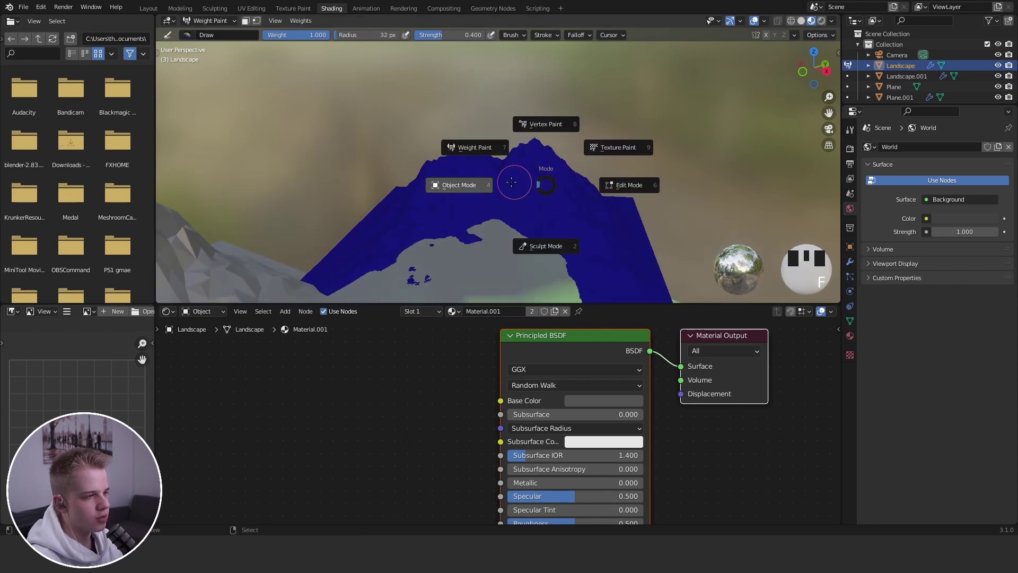
{"action": "key", "text": "alt+a"}
Check the landscape from the camera view in Rendered shading
{"action": "scroll", "coordinate": [531, 238], "scroll_direction": "down", "scroll_amount": 4}
{"action": "middle_click_drag", "start_coordinate": [477, 287], "coordinate": [464, 266]}
{"action": "key", "text": "KP_0"}
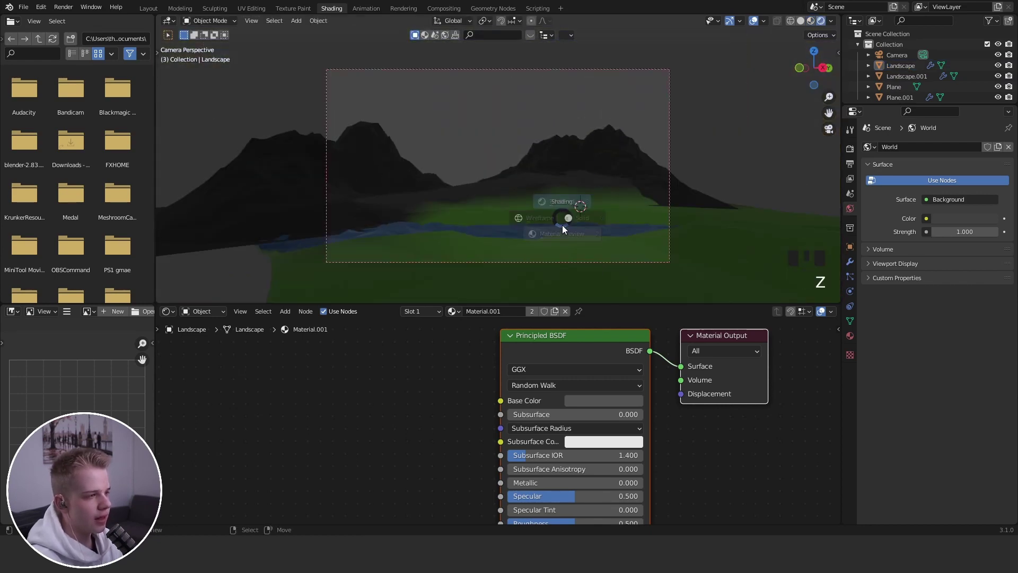
Insert a ColorRamp node between the terrain material's Vertex Color node and the Base Color
{"action": "right_click", "coordinate": [560, 217]}
{"action": "scroll", "coordinate": [656, 280], "scroll_direction": "up", "scroll_amount": 3}
{"action": "scroll", "coordinate": [469, 399], "scroll_direction": "up", "scroll_amount": 2}
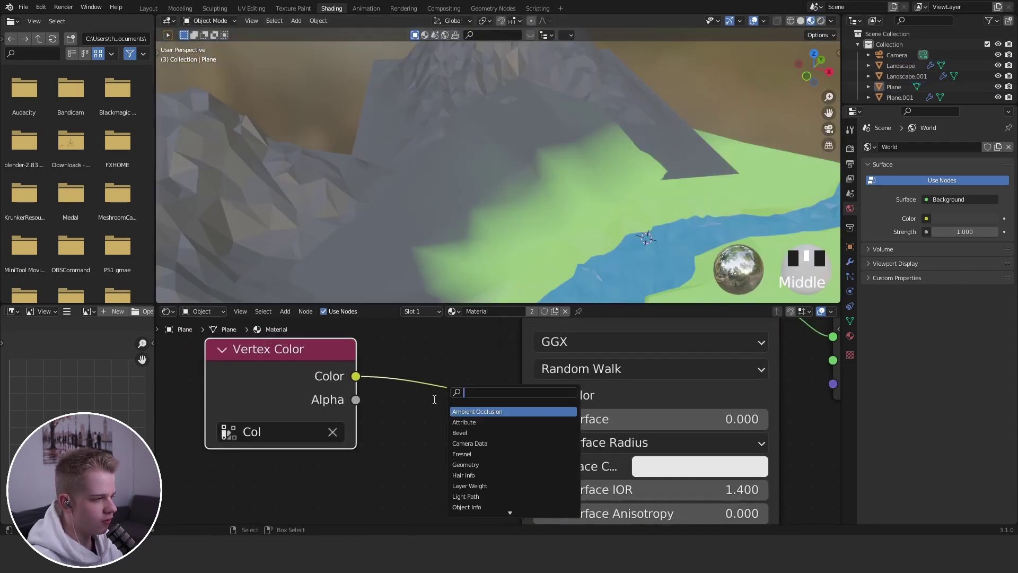
{"action": "type", "text": "cop"}
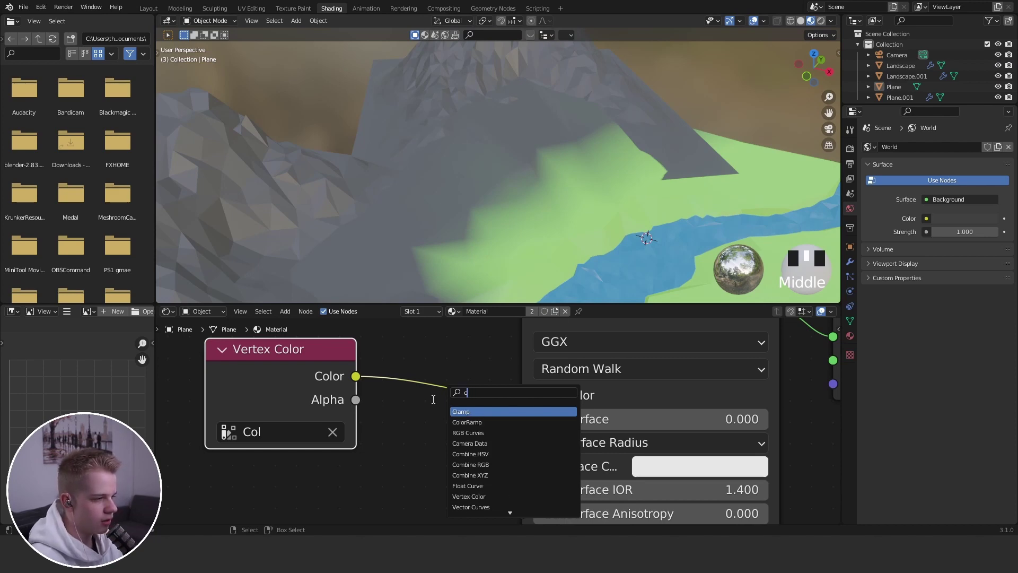
{"action": "left_click", "coordinate": [466, 422]}
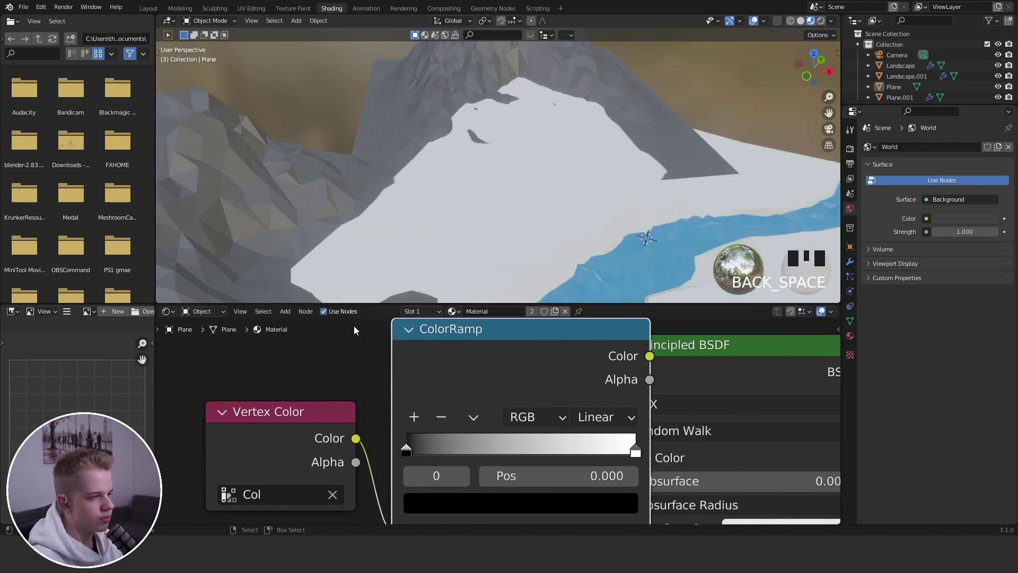
{"action": "scroll", "coordinate": [578, 360], "scroll_direction": "down", "scroll_amount": 6}
{"action": "scroll", "coordinate": [607, 387], "scroll_direction": "up", "scroll_amount": 6}
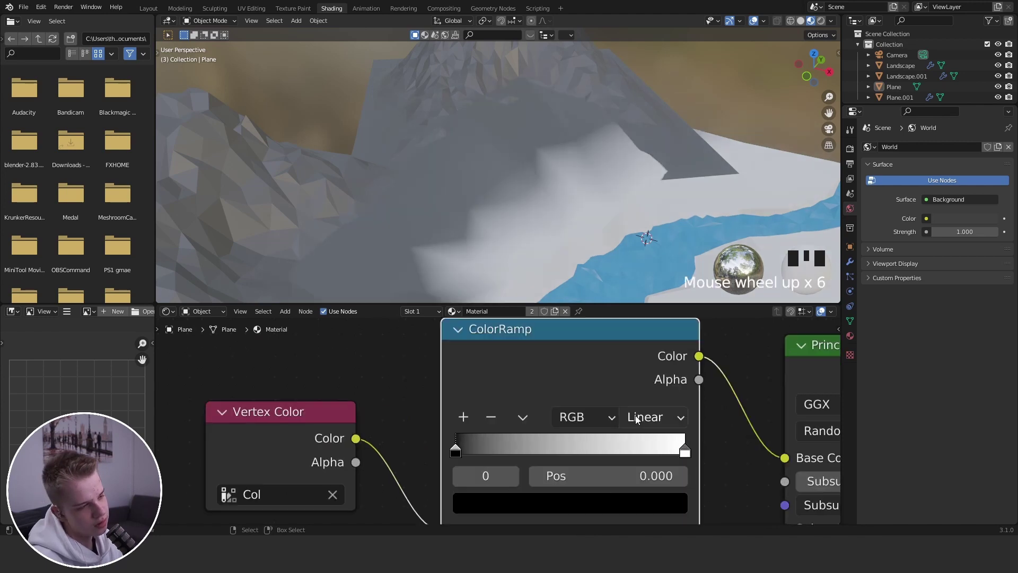
Try a sharp ColorRamp transition by moving the white stop inward and the black stop to position 0.332
{"action": "left_click_drag", "start_coordinate": [688, 453], "coordinate": [542, 455]}
{"action": "left_click_drag", "start_coordinate": [528, 453], "coordinate": [529, 453]}
{"action": "left_click", "coordinate": [522, 502]}
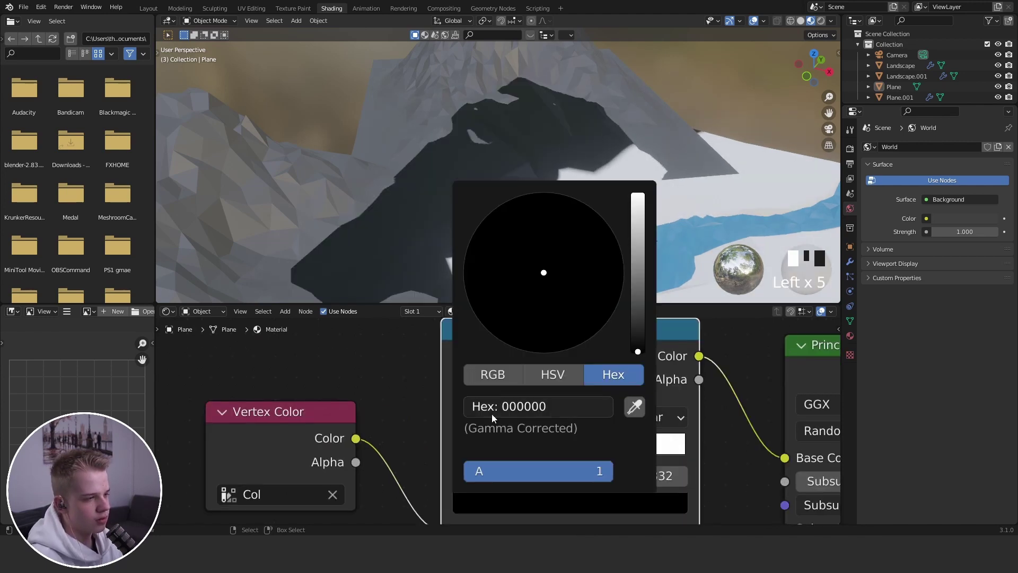
{"action": "scroll", "coordinate": [392, 424], "scroll_direction": "down", "scroll_amount": 4}
{"action": "scroll", "coordinate": [390, 426], "scroll_direction": "down", "scroll_amount": 1}
{"action": "scroll", "coordinate": [499, 254], "scroll_direction": "down", "scroll_amount": 6}
Delete the ColorRamp node from the terrain material
{"action": "key", "text": "ctrl+Tab"}
{"action": "key", "text": "ctrl+Tab"}
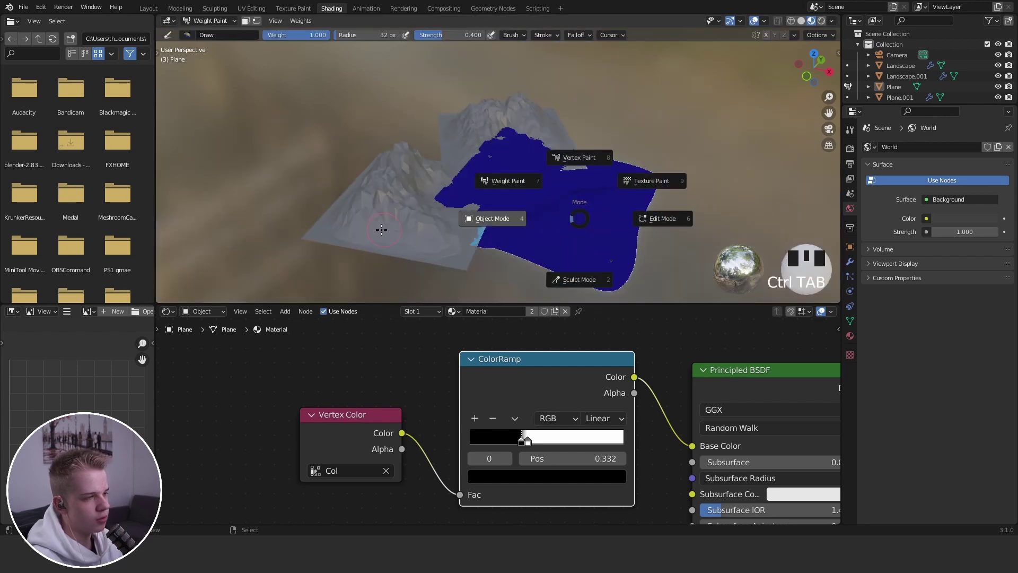
{"action": "scroll", "coordinate": [539, 224], "scroll_direction": "up", "scroll_amount": 4}
{"action": "key", "text": "x"}
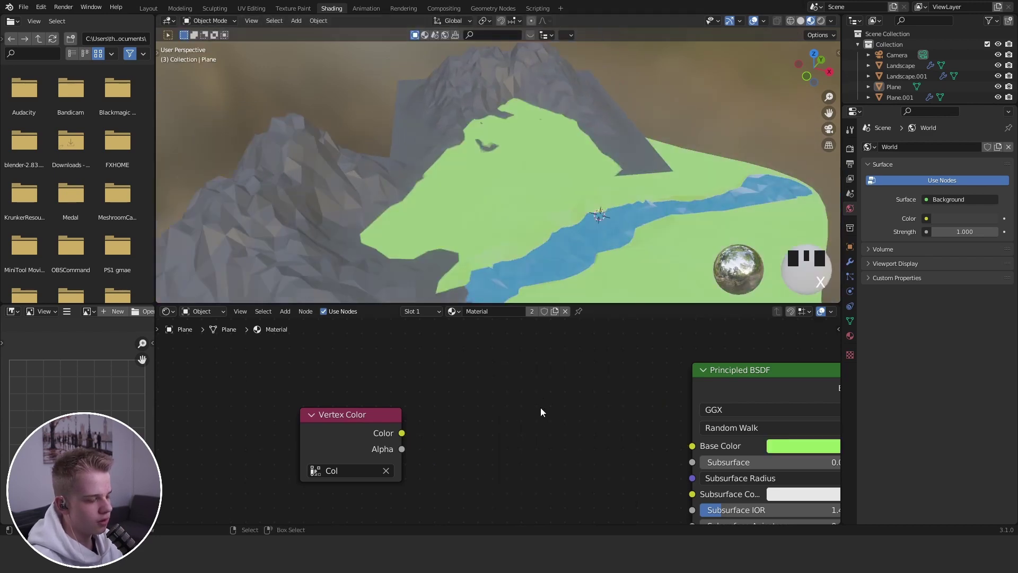
Preview the Vertex Color node's Color output through a Viewer node into the Material Output
{"action": "key", "text": "shift+a"}
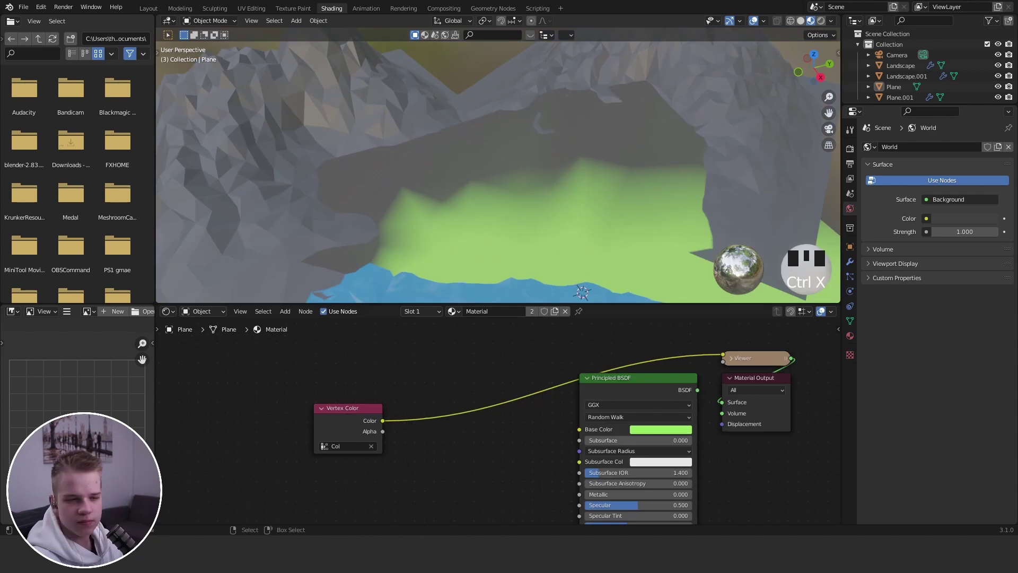
{"action": "scroll", "coordinate": [519, 401], "scroll_direction": "down", "scroll_amount": 1}
{"action": "scroll", "coordinate": [518, 400], "scroll_direction": "up", "scroll_amount": 2}
{"action": "scroll", "coordinate": [480, 421], "scroll_direction": "down", "scroll_amount": 2}
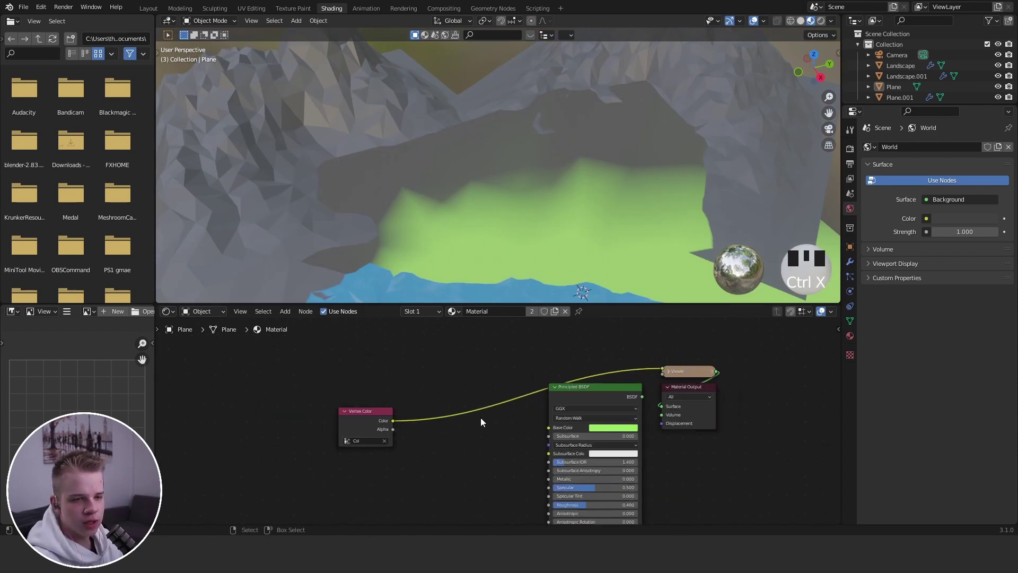
{"action": "scroll", "coordinate": [480, 422], "scroll_direction": "up", "scroll_amount": 1}
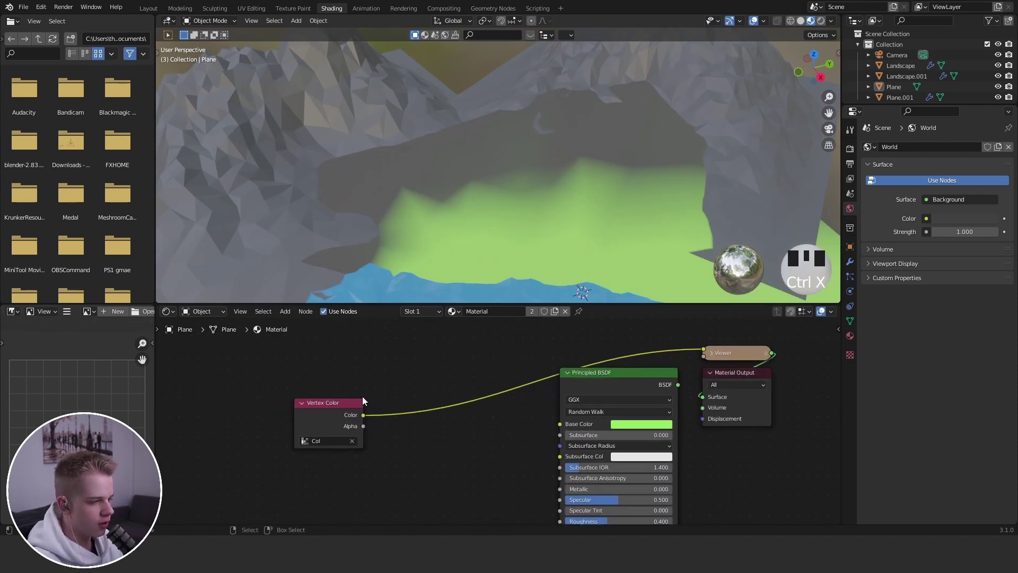
Insert a ColorRamp node between the Vertex Color node and the Viewer node
{"action": "key", "text": "shift+a"}
{"action": "left_click", "coordinate": [339, 326]}
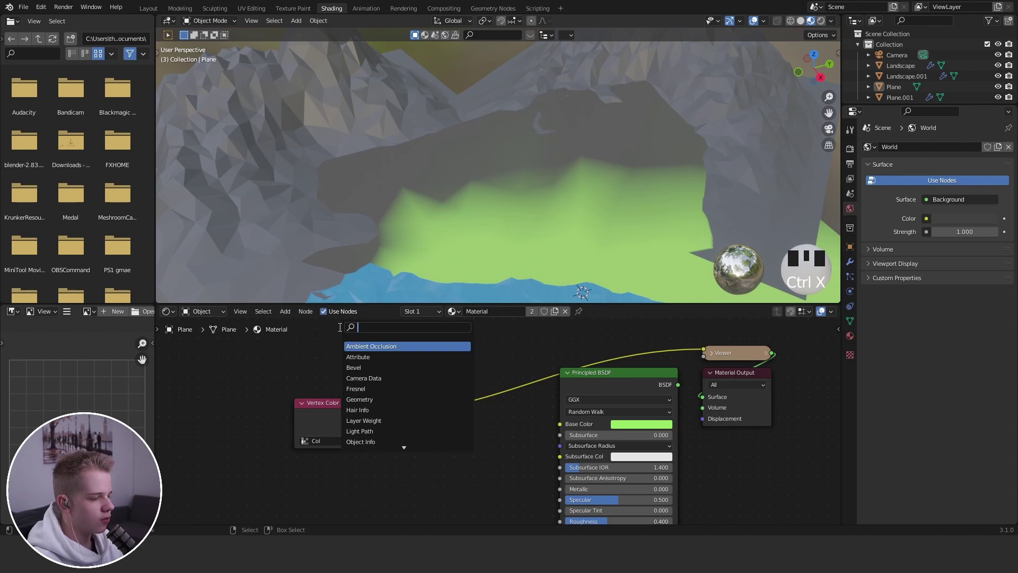
{"action": "type", "text": "colo"}
{"action": "left_click", "coordinate": [383, 345]}
{"action": "left_click", "coordinate": [345, 375]}
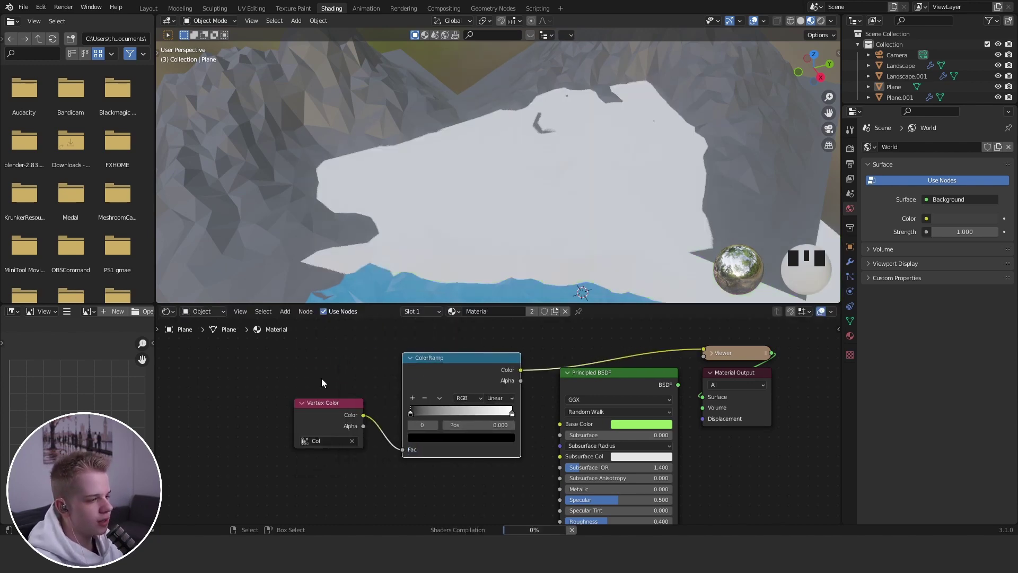
Try moving the ColorRamp's white stop to position 0.391
{"action": "scroll", "coordinate": [324, 378], "scroll_direction": "down", "scroll_amount": 3}
{"action": "scroll", "coordinate": [475, 372], "scroll_direction": "up", "scroll_amount": 3}
{"action": "scroll", "coordinate": [314, 214], "scroll_direction": "down", "scroll_amount": 2}
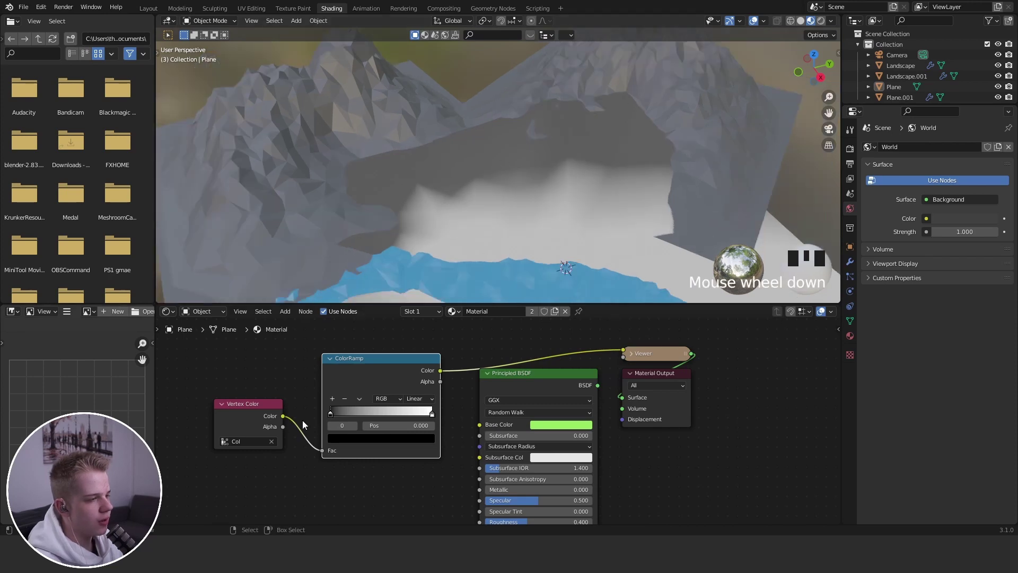
{"action": "scroll", "coordinate": [458, 406], "scroll_direction": "up", "scroll_amount": 2}
{"action": "scroll", "coordinate": [432, 411], "scroll_direction": "down", "scroll_amount": 1, "text": "ctrl"}
{"action": "left_click_drag", "start_coordinate": [433, 409], "coordinate": [286, 412]}
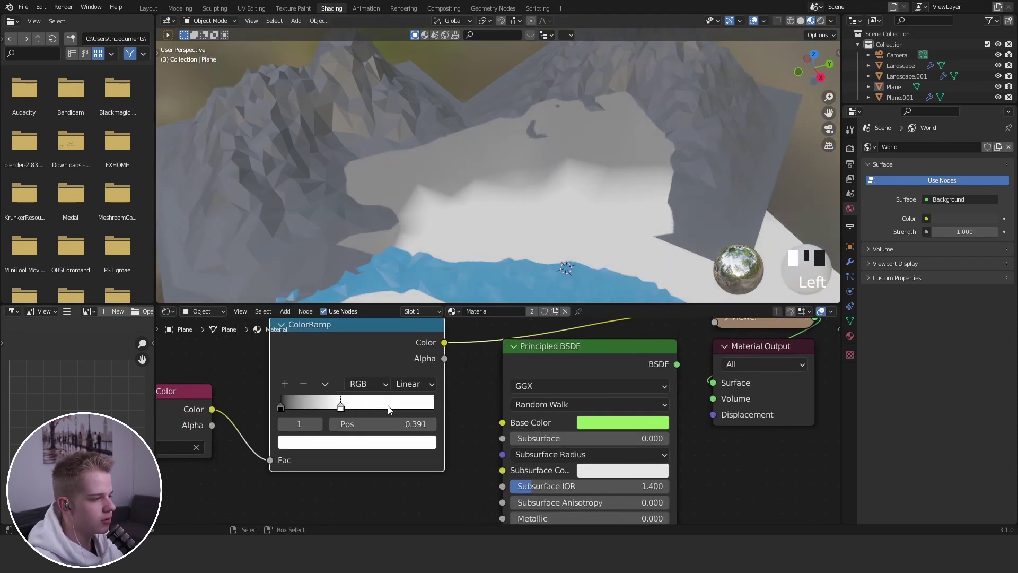
{"action": "key", "text": "ctrl+z"}
Set the ColorRamp interpolation to Constant and move its white stop to position 0.159
{"action": "left_click", "coordinate": [418, 384]}
{"action": "left_click", "coordinate": [414, 464]}
{"action": "scroll", "coordinate": [256, 432], "scroll_direction": "up", "scroll_amount": 2}
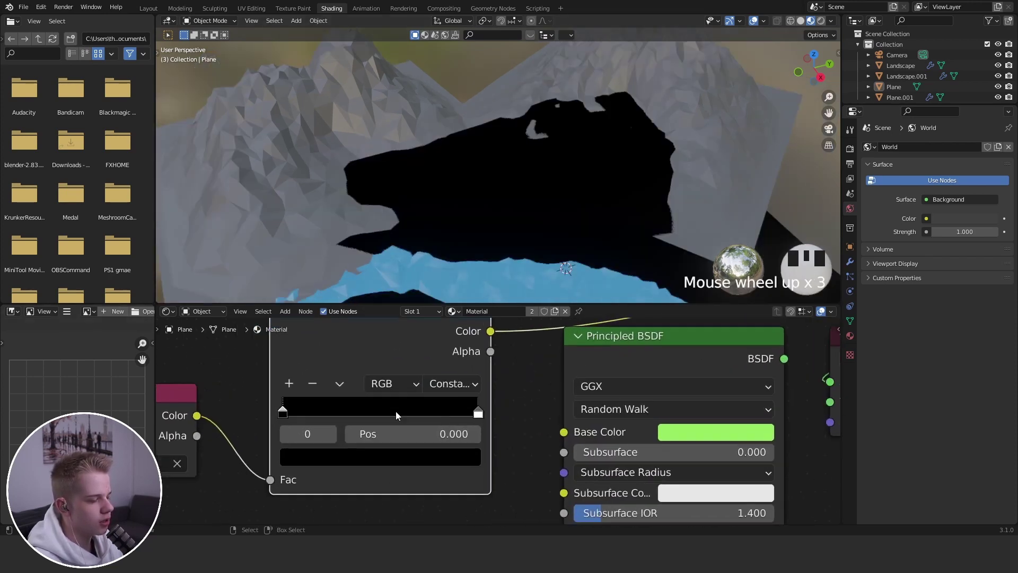
{"action": "left_click", "coordinate": [476, 413]}
{"action": "left_click_drag", "start_coordinate": [476, 412], "coordinate": [291, 415]}
{"action": "scroll", "coordinate": [551, 218], "scroll_direction": "down", "scroll_amount": 5}
Put the terrain plane in Vertex Paint mode and display the viewport in Solid shading
{"action": "right_click", "coordinate": [550, 190]}
{"action": "key", "text": "ctrl+Tab"}
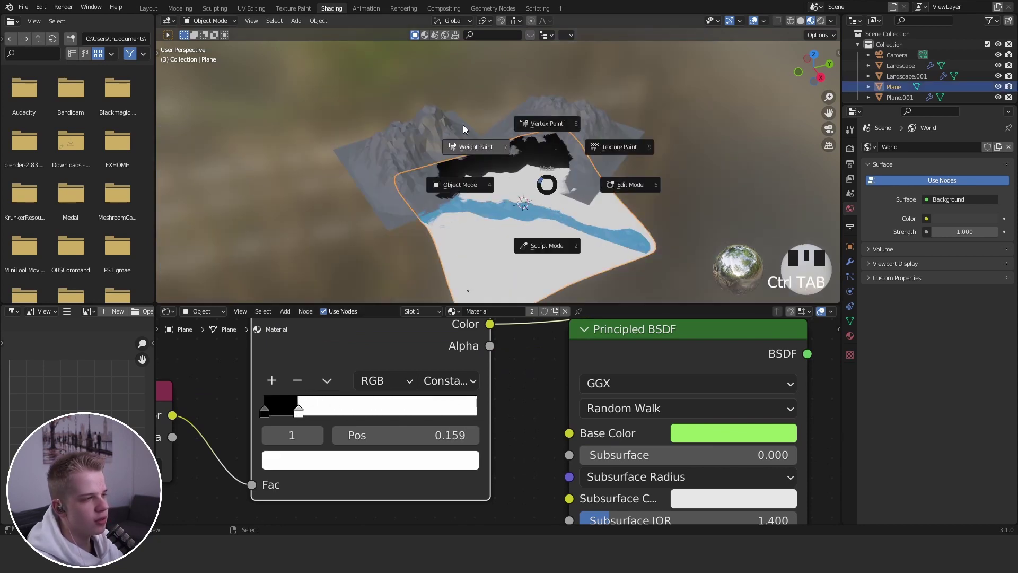
{"action": "left_click", "coordinate": [546, 126]}
{"action": "scroll", "coordinate": [597, 215], "scroll_direction": "up", "scroll_amount": 4}
{"action": "mouse_move", "coordinate": [598, 216]}
{"action": "middle_mouse_down", "text": "shift"}
{"action": "mouse_move", "coordinate": [581, 172]}
{"action": "mouse_move", "coordinate": [525, 164]}
{"action": "middle_mouse_up", "text": "shift"}
{"action": "key", "text": "z"}
Set the vertex paint brush radius to 66 px and open the brush's tool settings
{"action": "scroll", "coordinate": [580, 218], "scroll_direction": "down", "scroll_amount": 2}
{"action": "key", "text": "f"}
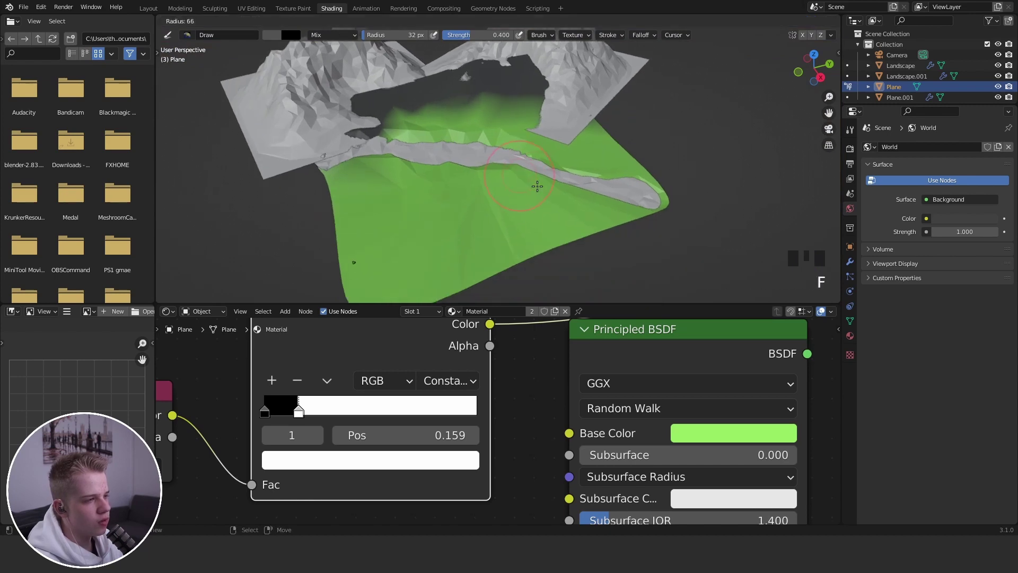
{"action": "left_click", "coordinate": [538, 187]}
{"action": "left_click", "coordinate": [851, 130]}
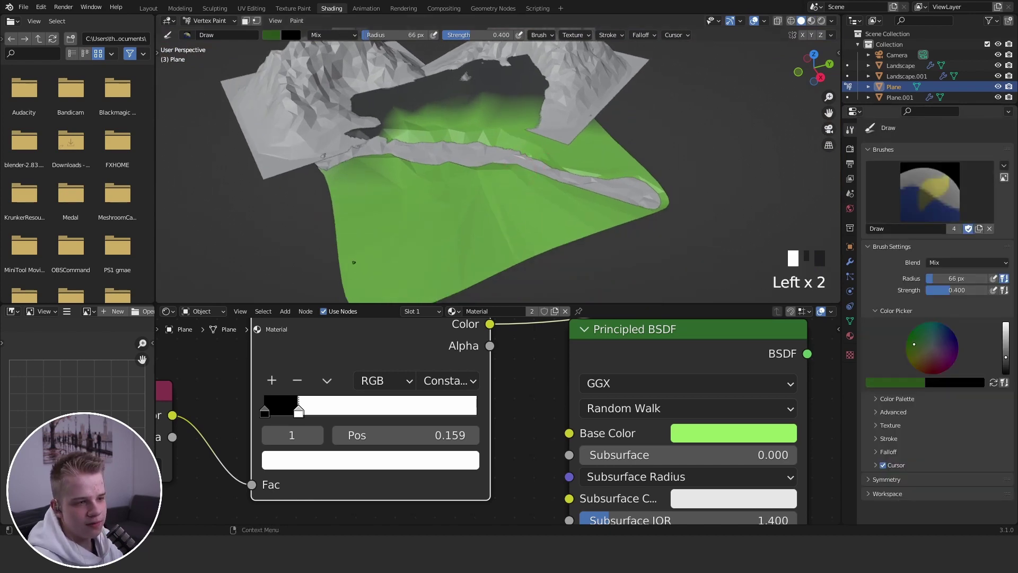
Give the vertex paint brush a light brown colour and set its radius to 48 px
{"action": "left_click", "coordinate": [1006, 352]}
{"action": "middle_click_drag", "start_coordinate": [504, 212], "coordinate": [482, 221]}
{"action": "key", "text": "f"}
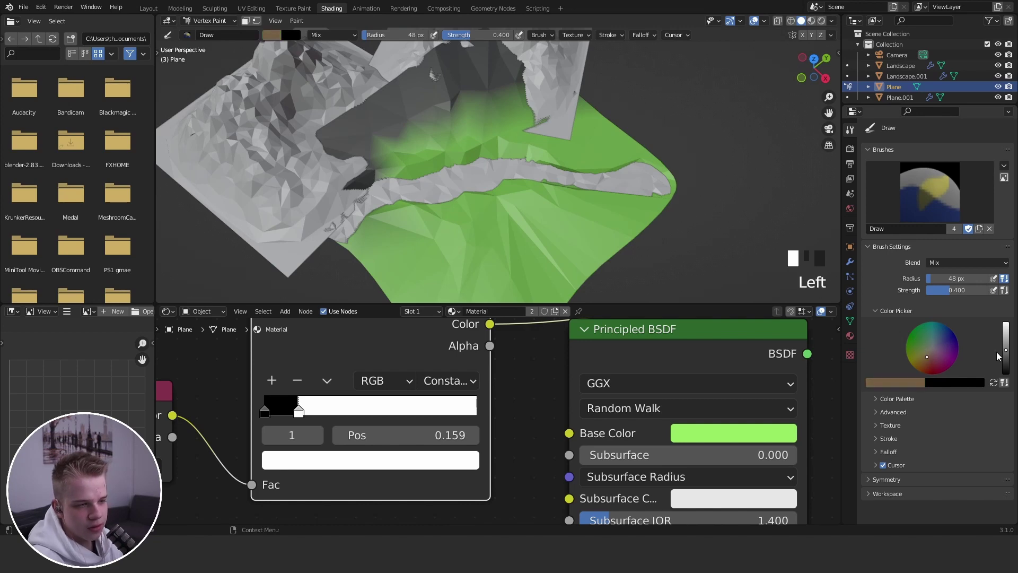
{"action": "left_click", "coordinate": [1005, 345]}
{"action": "scroll", "coordinate": [507, 163], "scroll_direction": "up", "scroll_amount": 3}
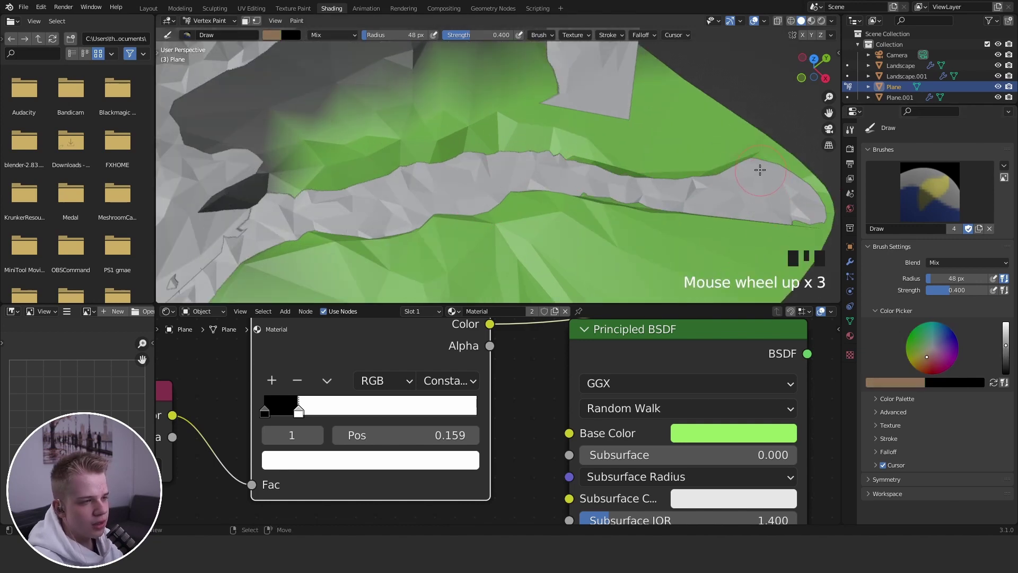
Paint brown along the terrain on the river's near bank, raising the brush strength to 0.576
{"action": "scroll", "coordinate": [760, 170], "scroll_direction": "down", "scroll_amount": 6}
{"action": "key", "text": "z"}
{"action": "scroll", "coordinate": [654, 200], "scroll_direction": "up", "scroll_amount": 5}
{"action": "left_click", "coordinate": [546, 204]}
{"action": "left_click", "coordinate": [485, 193]}
{"action": "key", "text": "z"}
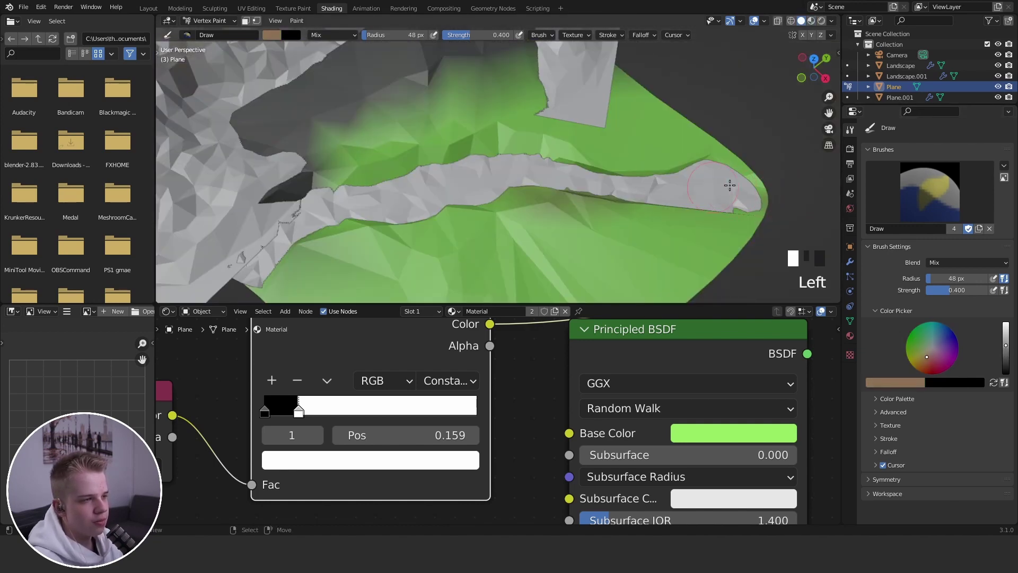
{"action": "left_click", "coordinate": [743, 208]}
{"action": "left_click", "coordinate": [650, 223]}
{"action": "left_click", "coordinate": [599, 210]}
{"action": "left_click", "coordinate": [529, 195]}
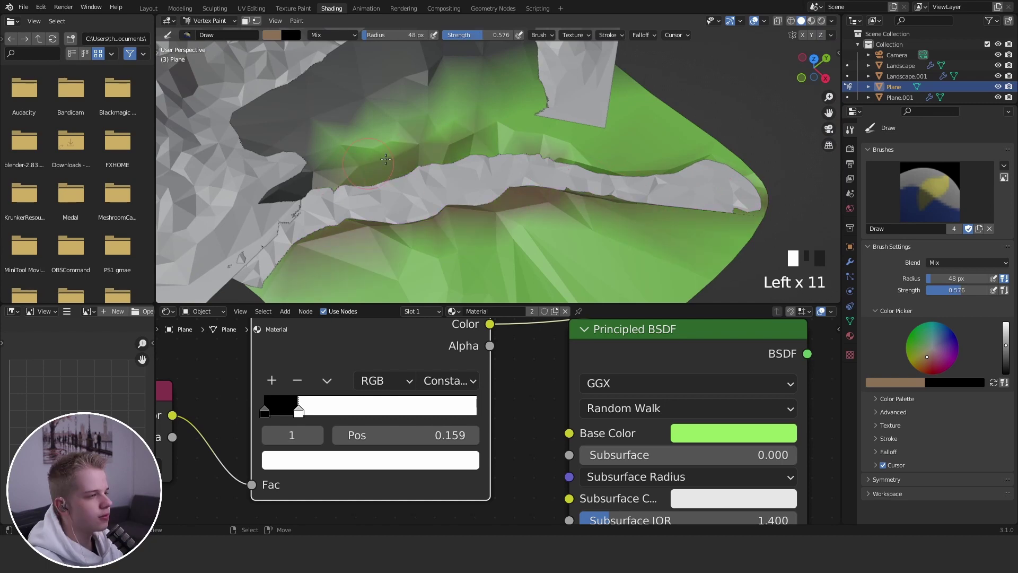
Paint brown along the river's far bank, on the side facing the mountains
{"action": "left_click", "coordinate": [535, 143]}
{"action": "left_click", "coordinate": [575, 153]}
{"action": "left_click", "coordinate": [594, 158]}
{"action": "left_click_drag", "start_coordinate": [610, 162], "coordinate": [660, 178]}
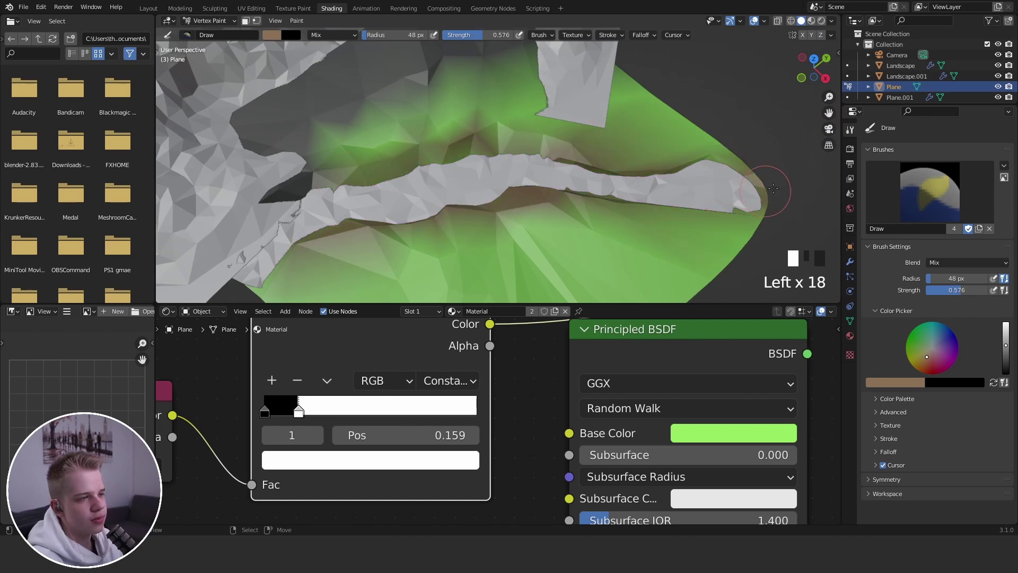
Show the viewport in Material Preview shading and move the ColorRamp's white stop to position 0.155
{"action": "key", "text": "z"}
{"action": "mouse_move", "coordinate": [298, 410]}
{"action": "left_mouse_down"}
{"action": "mouse_move", "coordinate": [357, 408]}
{"action": "mouse_move", "coordinate": [344, 410]}
{"action": "left_mouse_up"}
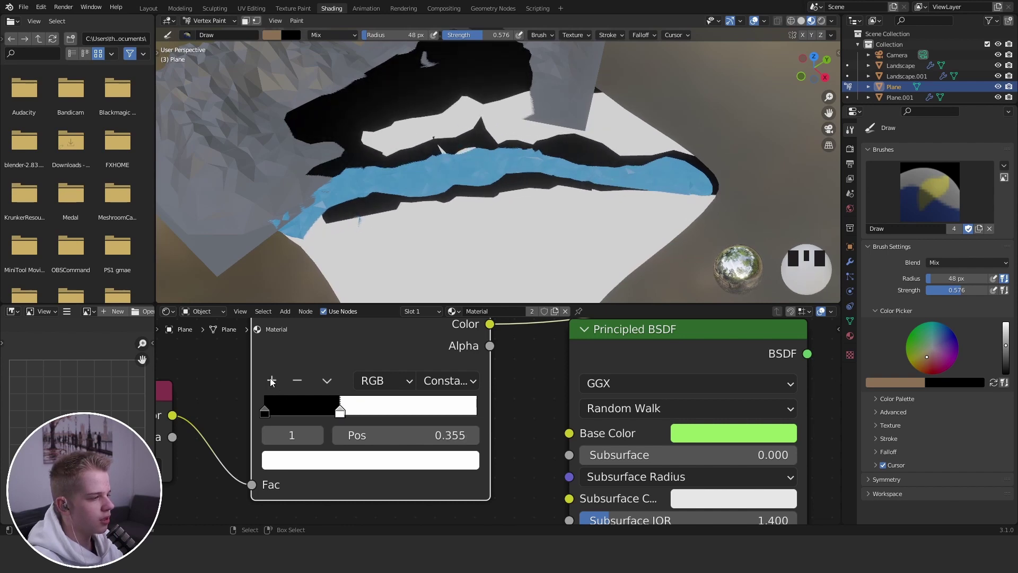
{"action": "left_click", "coordinate": [271, 381]}
{"action": "left_click", "coordinate": [356, 465]}
{"action": "left_click_drag", "start_coordinate": [435, 248], "coordinate": [434, 253]}
{"action": "left_click_drag", "start_coordinate": [340, 412], "coordinate": [301, 411]}
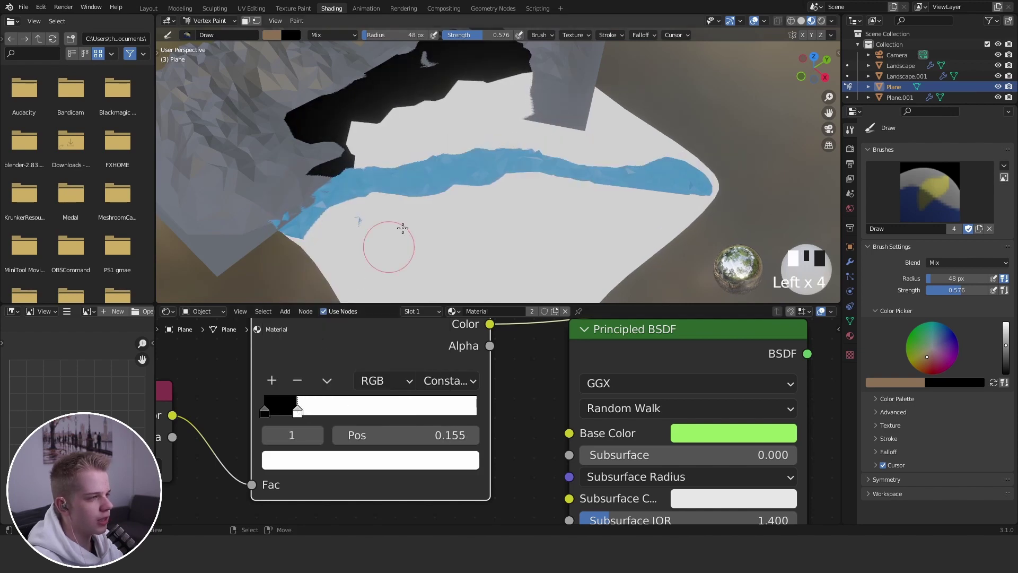
Return the terrain plane from Vertex Paint to Object Mode
{"action": "scroll", "coordinate": [450, 175], "scroll_direction": "down", "scroll_amount": 6}
{"action": "scroll", "coordinate": [509, 175], "scroll_direction": "up", "scroll_amount": 6}
{"action": "key", "text": "ctrl+Tab"}
{"action": "left_click", "coordinate": [446, 182]}
{"action": "scroll", "coordinate": [509, 189], "scroll_direction": "down", "scroll_amount": 2}
{"action": "middle_click_drag", "start_coordinate": [526, 190], "coordinate": [534, 200], "text": "shift"}
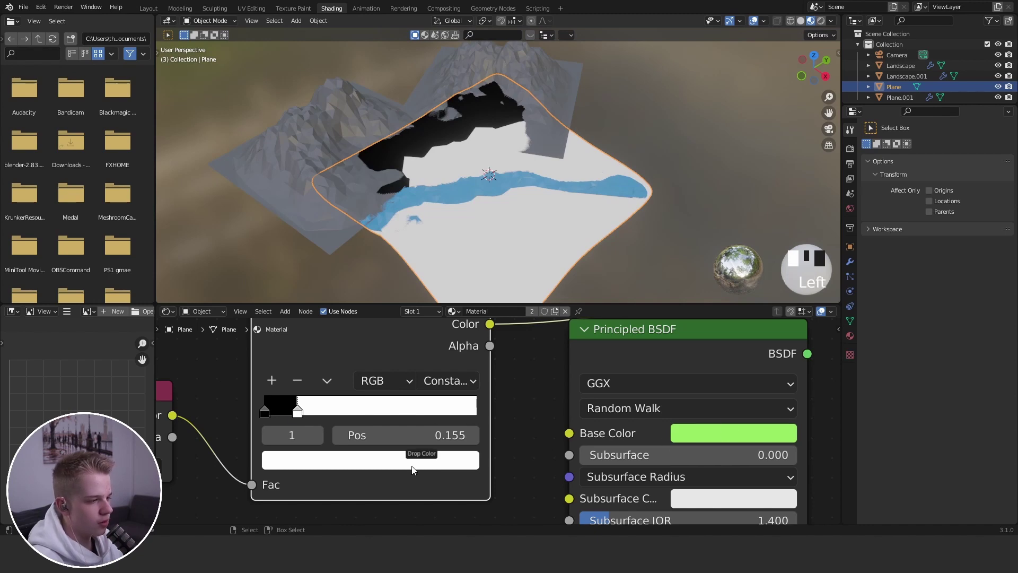
Colour the ColorRamp's white stop light green 96E762 and its black stop the mountain grey 535353
{"action": "left_click_drag", "start_coordinate": [412, 470], "coordinate": [413, 470]}
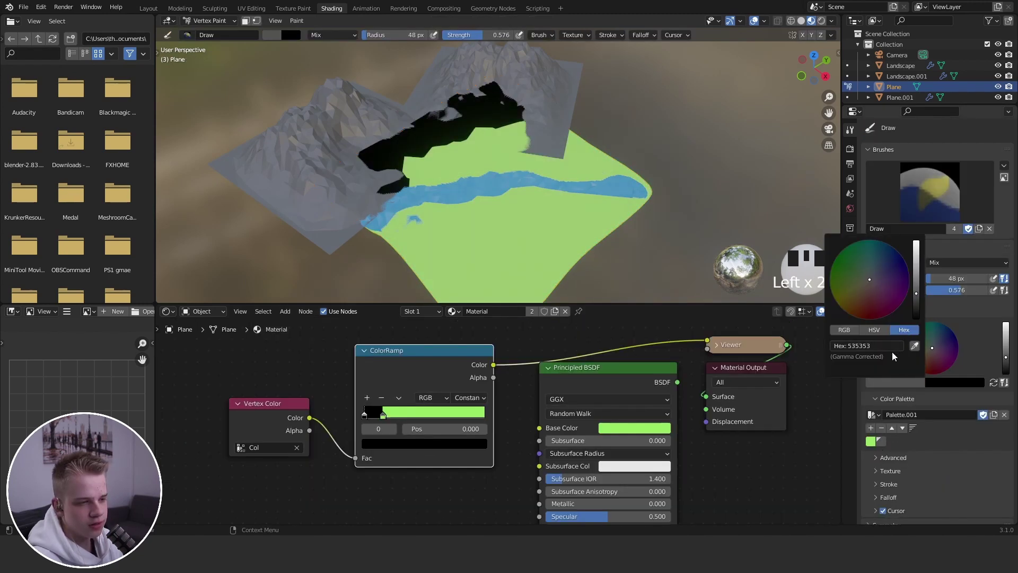
{"action": "left_click", "coordinate": [419, 444]}
{"action": "type", "text": "535353"}
{"action": "key", "text": "Return"}
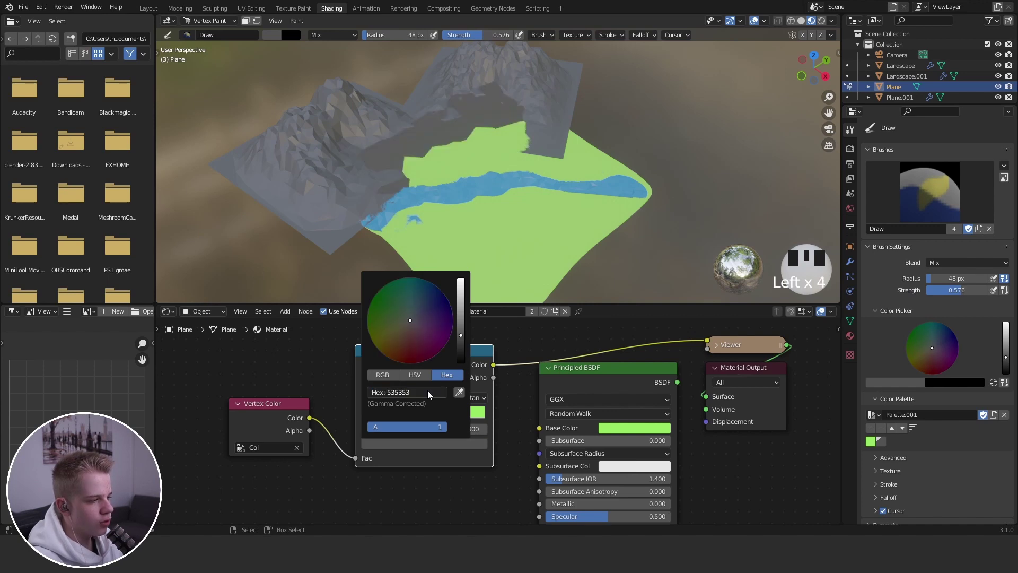
Route the Principled BSDF back to the Material Output and feed the ColorRamp's Color into its Base Color
{"action": "left_click", "coordinate": [546, 389], "text": "ctrl+shift"}
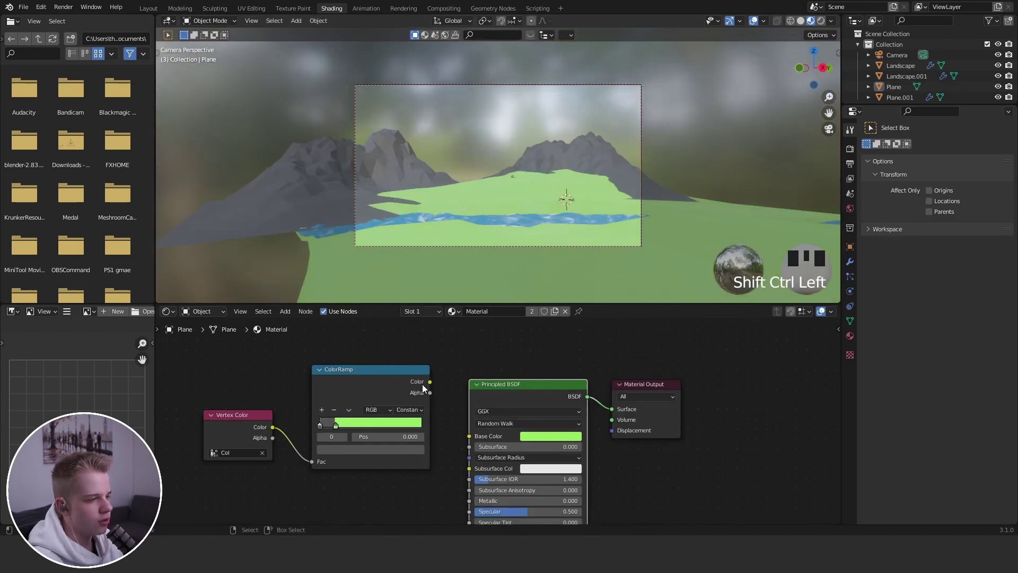
{"action": "left_click_drag", "start_coordinate": [429, 382], "coordinate": [470, 436]}
{"action": "scroll", "coordinate": [583, 228], "scroll_direction": "down", "scroll_amount": 2}
{"action": "mouse_move", "coordinate": [584, 228]}
{"action": "middle_mouse_down"}
{"action": "mouse_move", "coordinate": [591, 243]}
{"action": "mouse_move", "coordinate": [581, 229]}
{"action": "middle_mouse_up"}
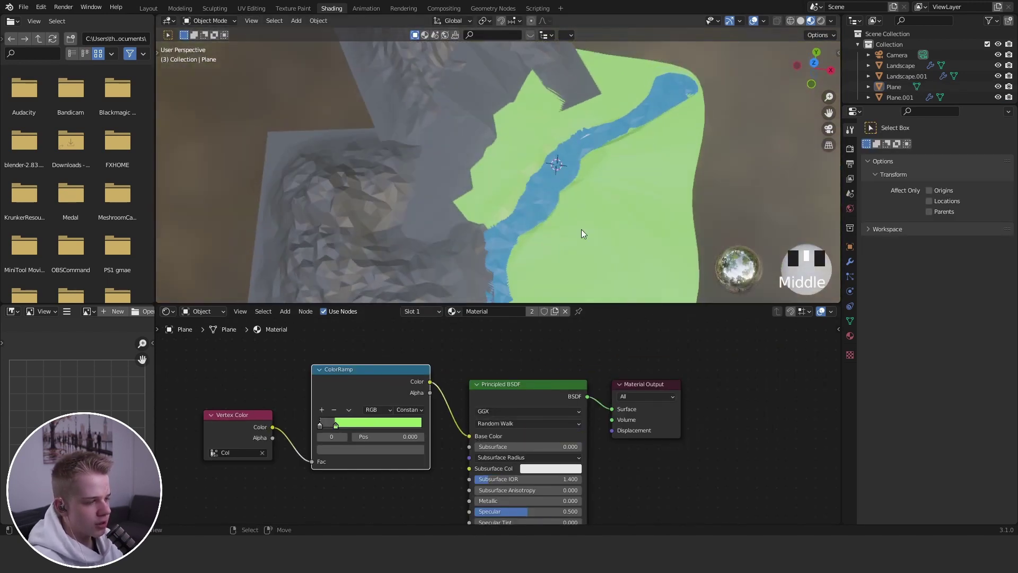
On the terrain plane's ColorRamp, move the light green stop to position 0.395 and add a dark green stop at 0.198
{"action": "left_click", "coordinate": [581, 229]}
{"action": "scroll", "coordinate": [288, 424], "scroll_direction": "up", "scroll_amount": 1}
{"action": "left_click", "coordinate": [291, 426]}
{"action": "left_click", "coordinate": [307, 452]}
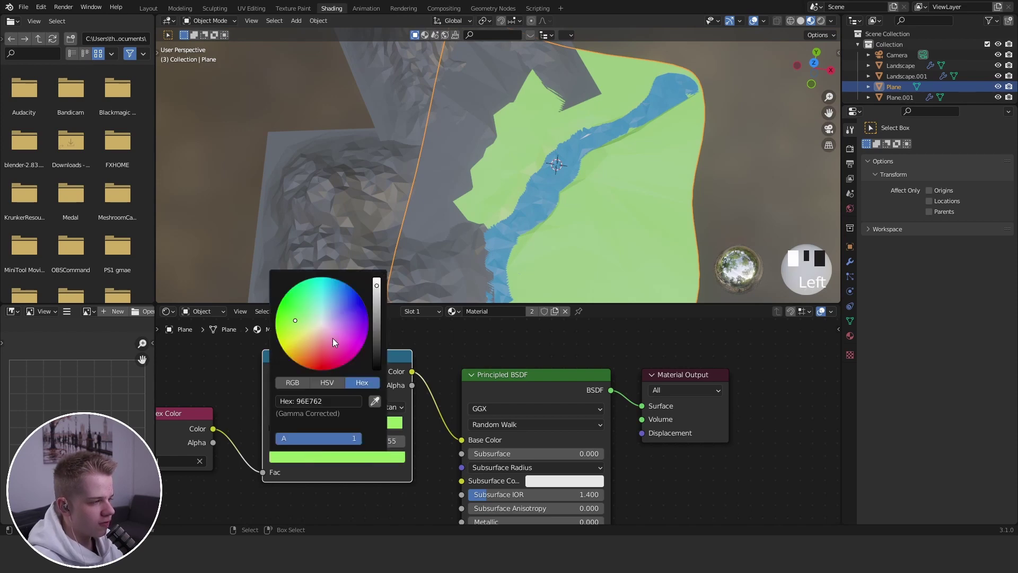
{"action": "middle_click_drag", "start_coordinate": [248, 473], "coordinate": [364, 443]}
{"action": "scroll", "coordinate": [363, 443], "scroll_direction": "up", "scroll_amount": 3}
{"action": "left_click_drag", "start_coordinate": [385, 389], "coordinate": [424, 391]}
{"action": "left_click", "coordinate": [363, 364]}
{"action": "left_click", "coordinate": [424, 425]}
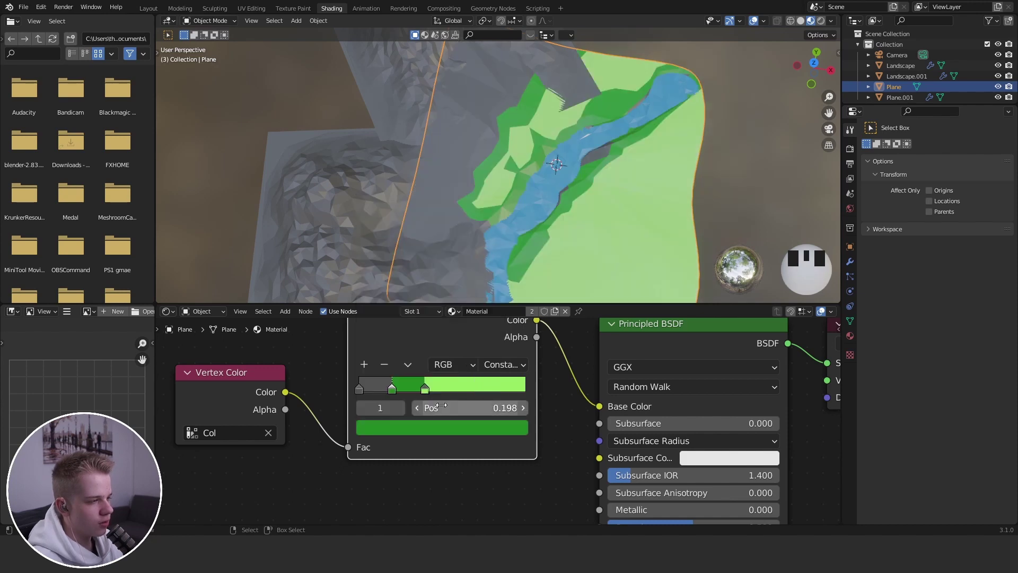
Recolour the middle stop from hex 96E762 to a deeper, more saturated green and move it to position 0.093
{"action": "left_click", "coordinate": [429, 389]}
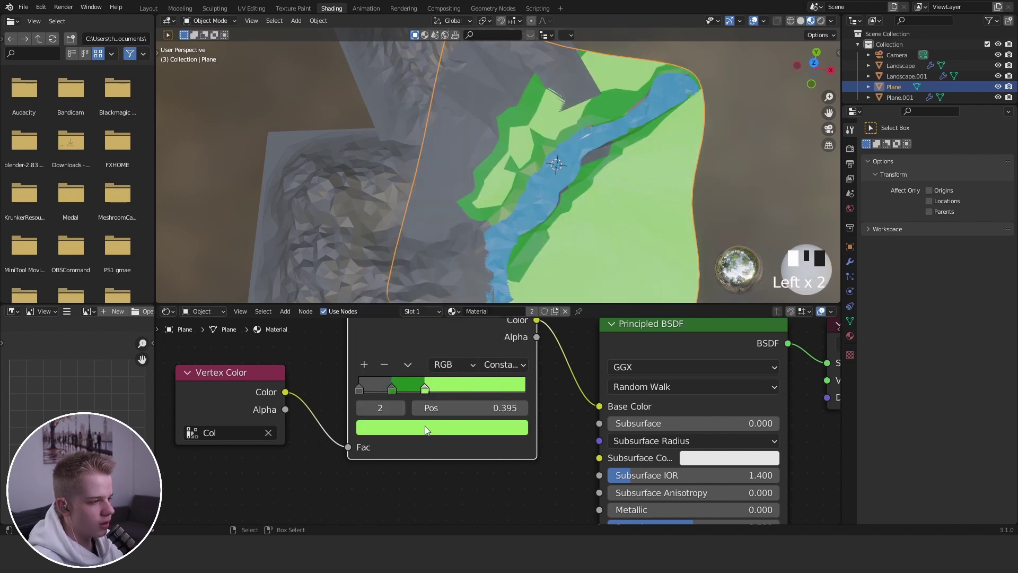
{"action": "left_click", "coordinate": [425, 427]}
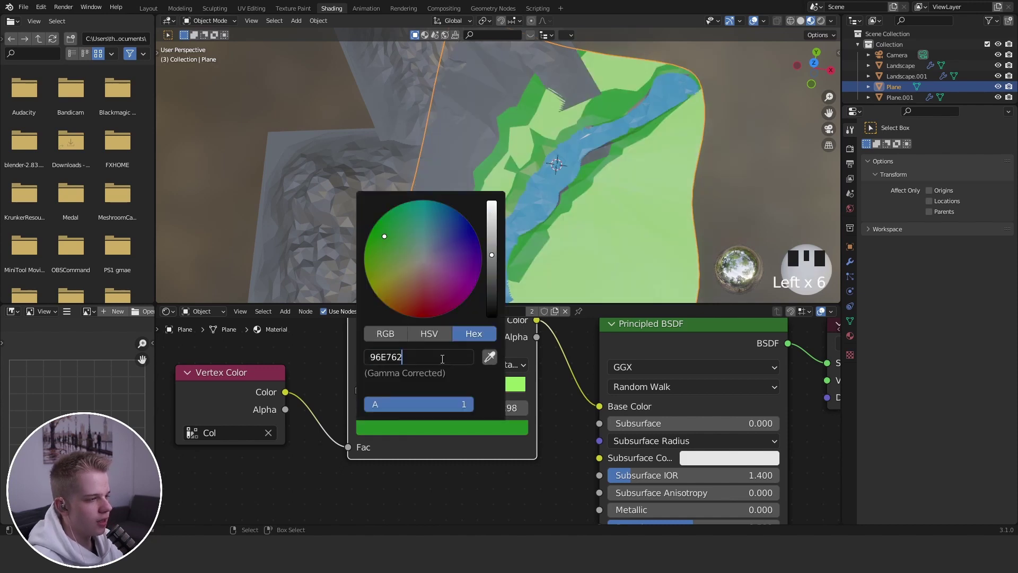
{"action": "left_click", "coordinate": [400, 281]}
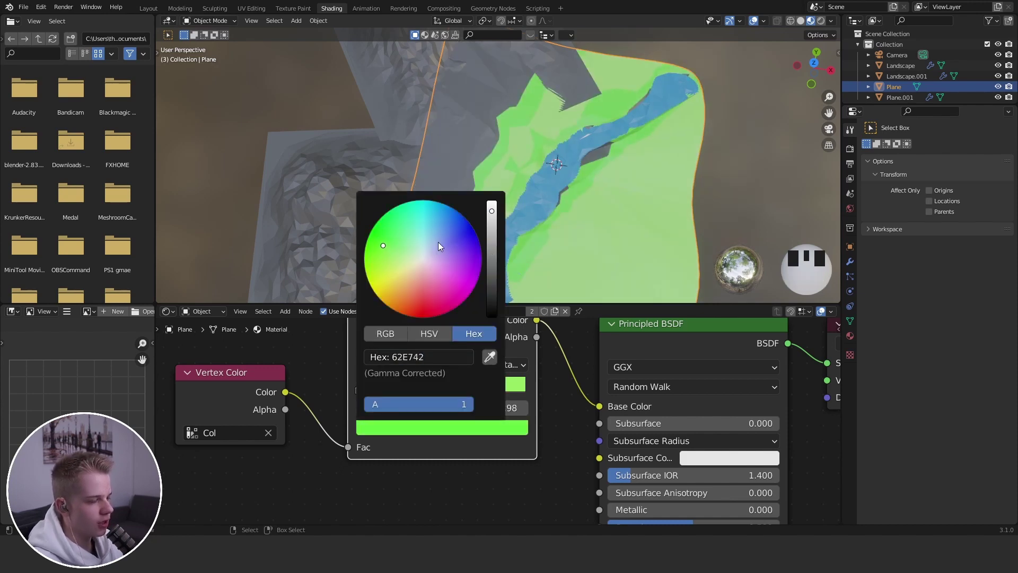
{"action": "left_click", "coordinate": [492, 232]}
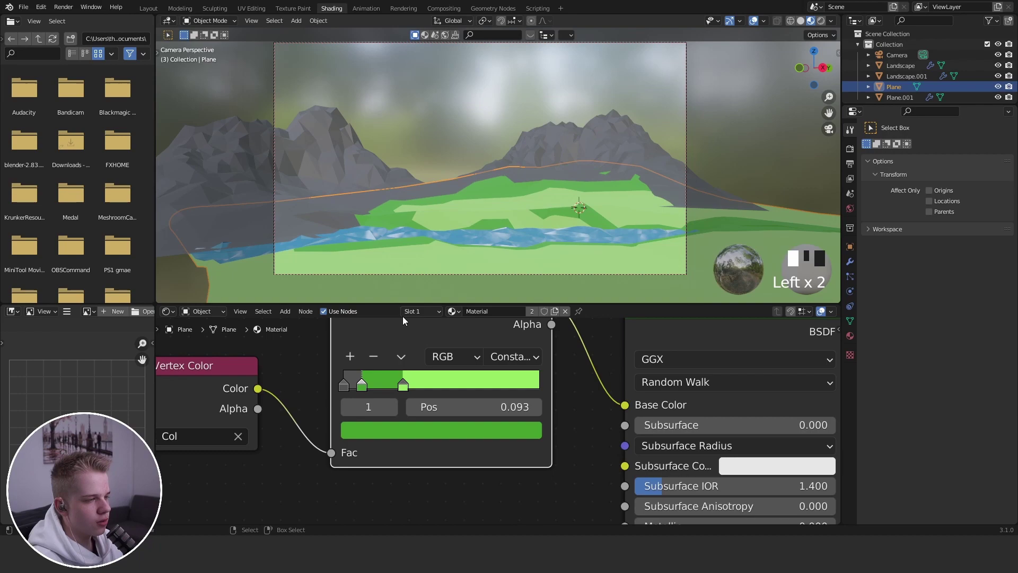
{"action": "middle_click_drag", "start_coordinate": [478, 255], "coordinate": [543, 158]}
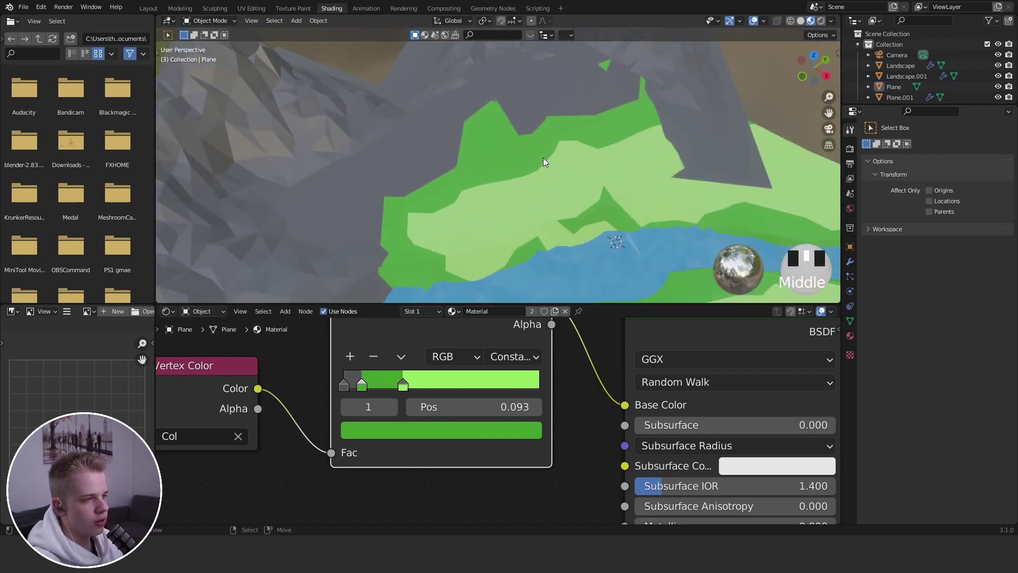